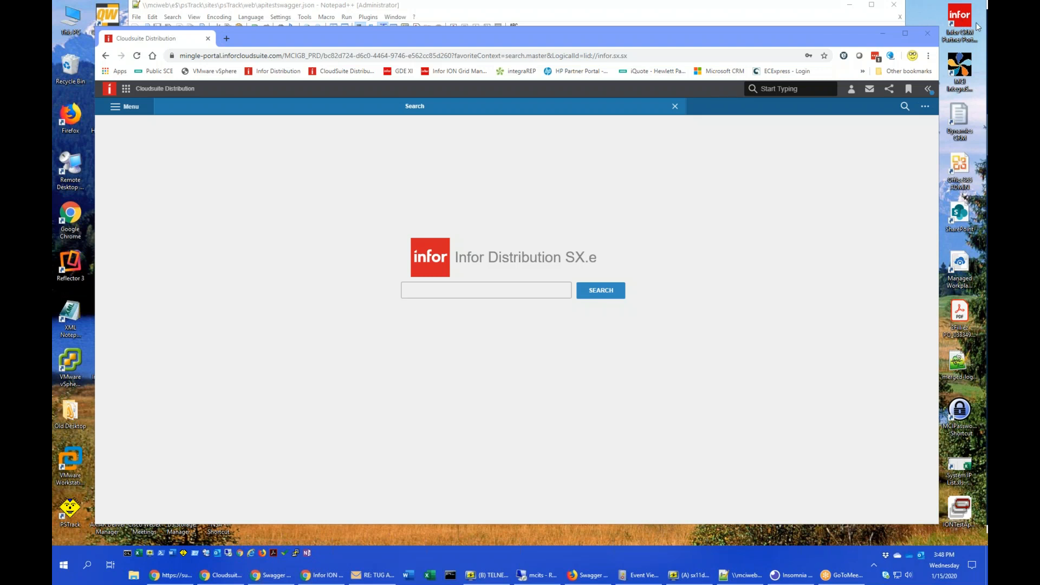
- Open the Order Entry function by searching for "oeet" in Infor Distribution SX.e
{"action": "left_click", "coordinate": [921, 156]}
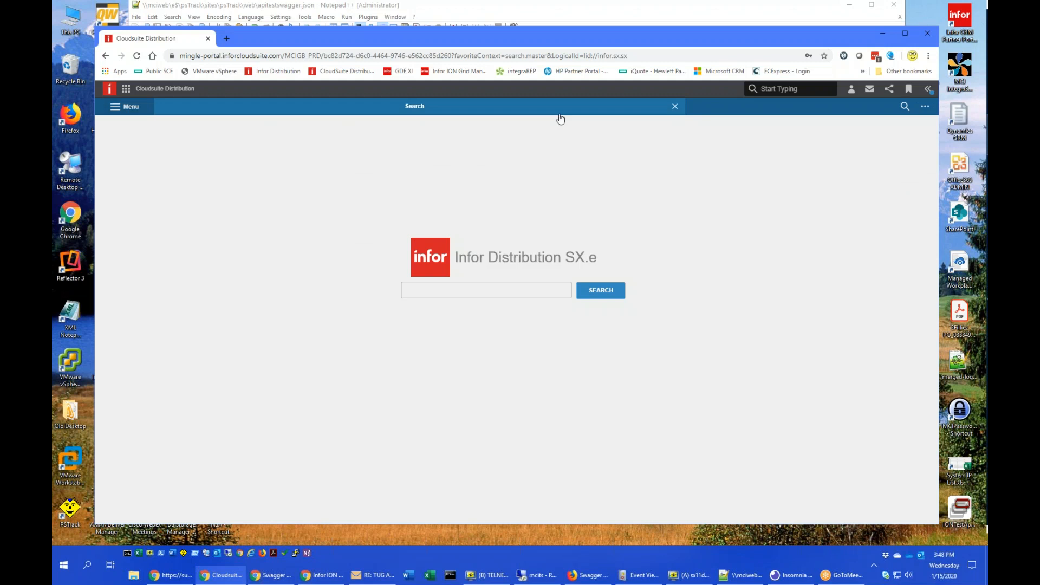
{"action": "left_click", "coordinate": [904, 107]}
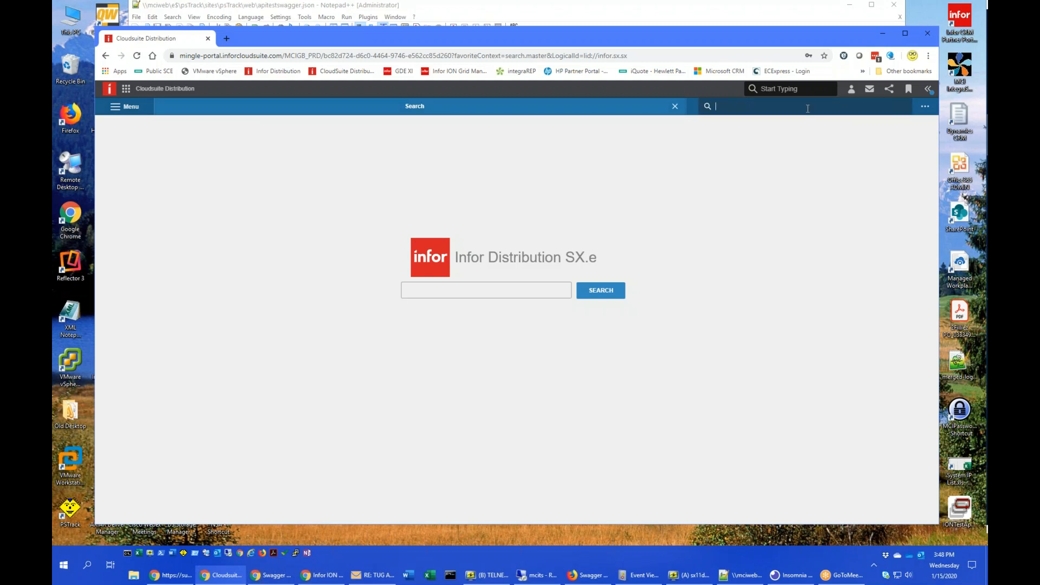
{"action": "type", "text": "oeet"}
{"action": "key", "text": "Return"}
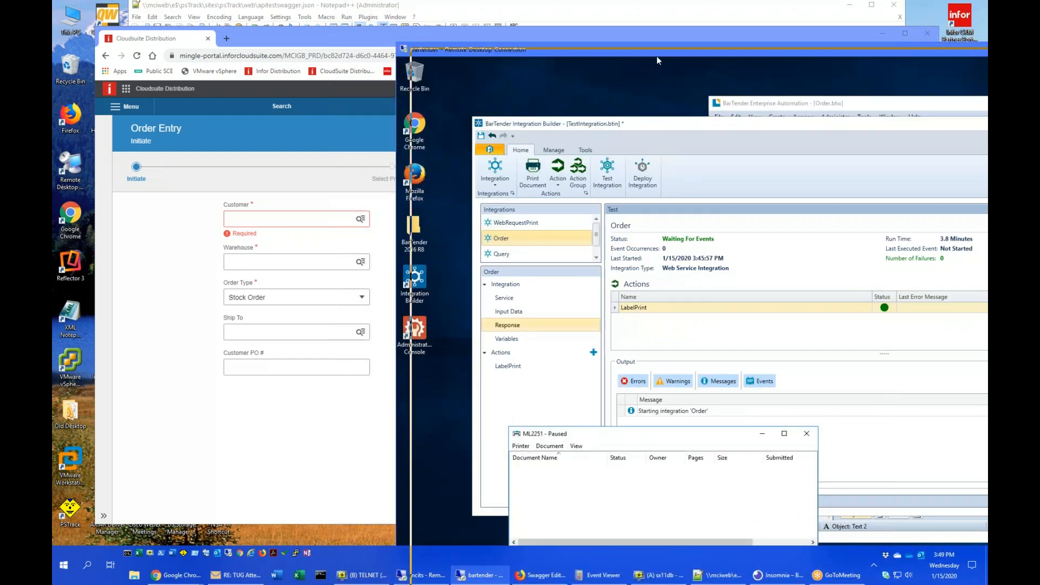
- Start a stock order for the customer Adm Cocoa and proceed to product selection
{"action": "left_click_drag", "start_coordinate": [656, 56], "coordinate": [647, 122]}
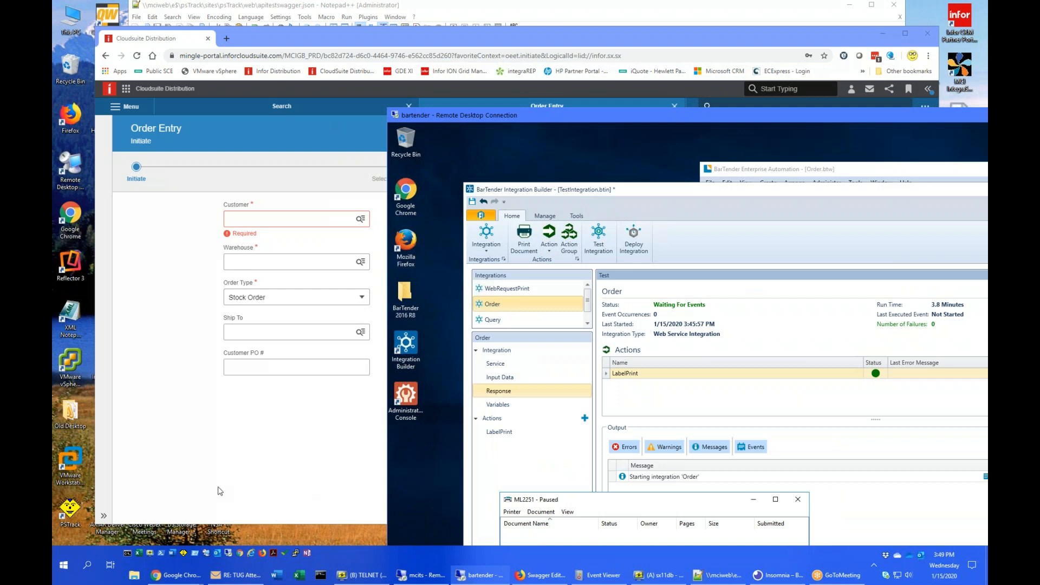
{"action": "left_click", "coordinate": [231, 474]}
{"action": "left_click", "coordinate": [270, 225]}
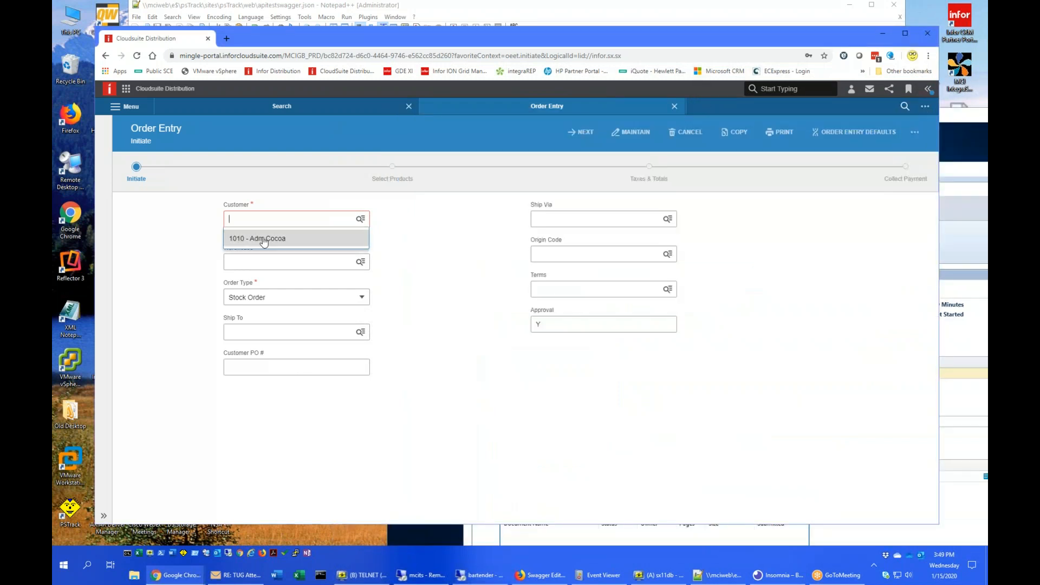
{"action": "left_click", "coordinate": [257, 238]}
{"action": "left_click", "coordinate": [582, 132]}
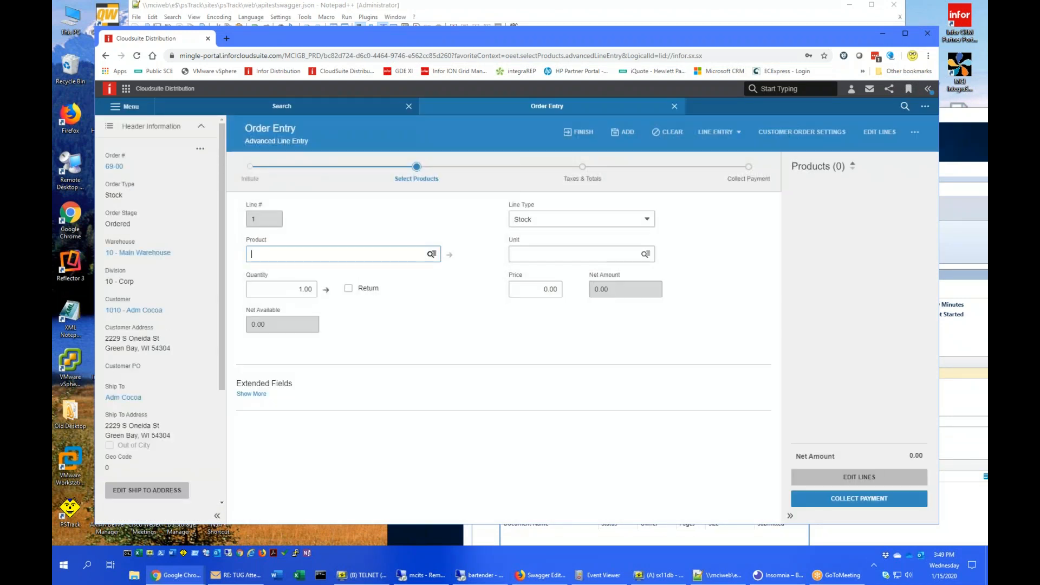
- Add product 6033-21 SANDER PALM 1/4-SHEET as an order line and finish the order
{"action": "left_click", "coordinate": [408, 254]}
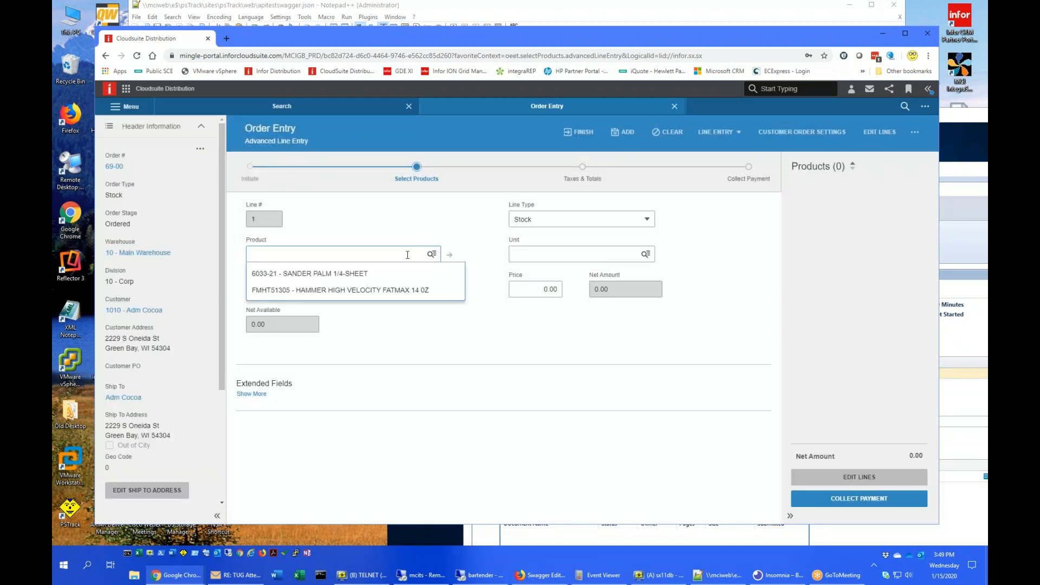
{"action": "left_click", "coordinate": [356, 274]}
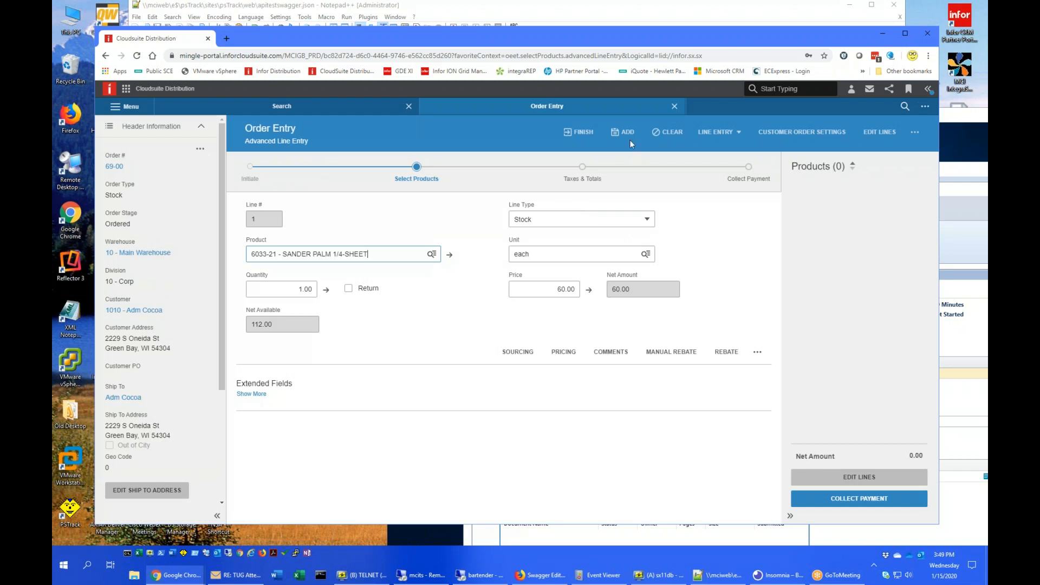
{"action": "left_click", "coordinate": [628, 138]}
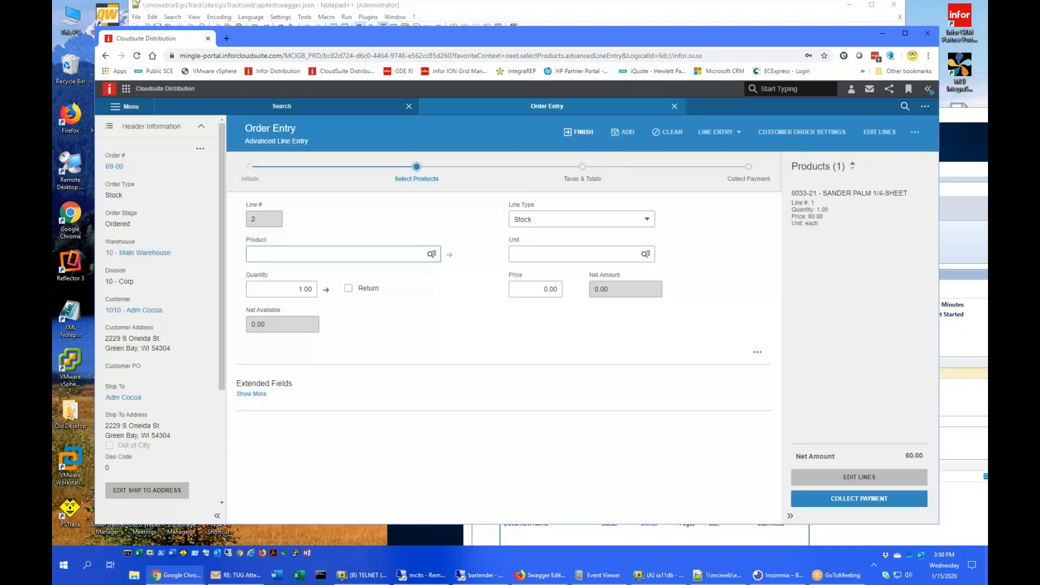
{"action": "left_click", "coordinate": [580, 133]}
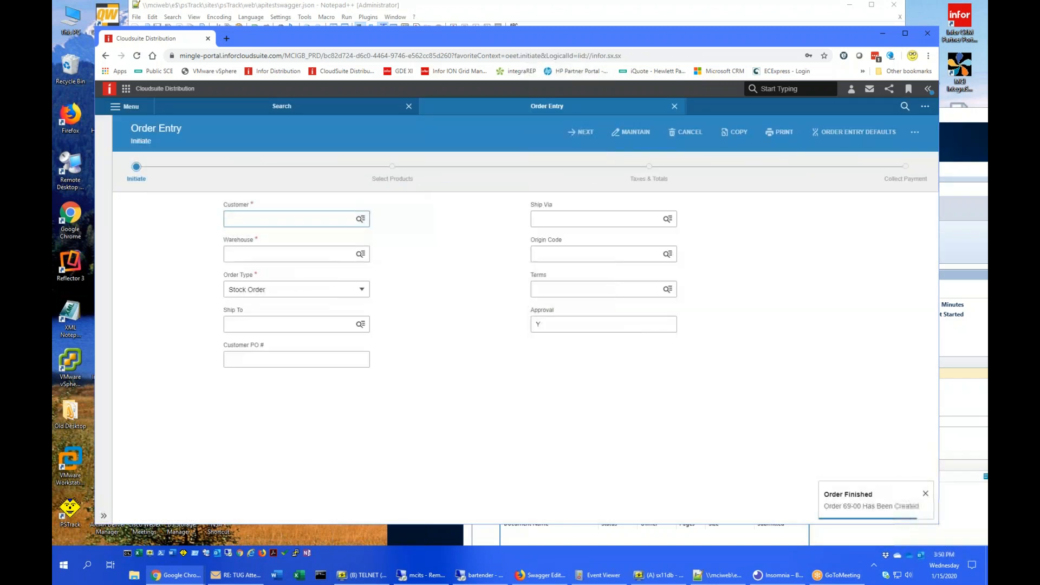
- Switch to the bartender remote session and inspect the integration's print job and the Order.btw label layout
{"action": "left_click", "coordinate": [969, 226]}
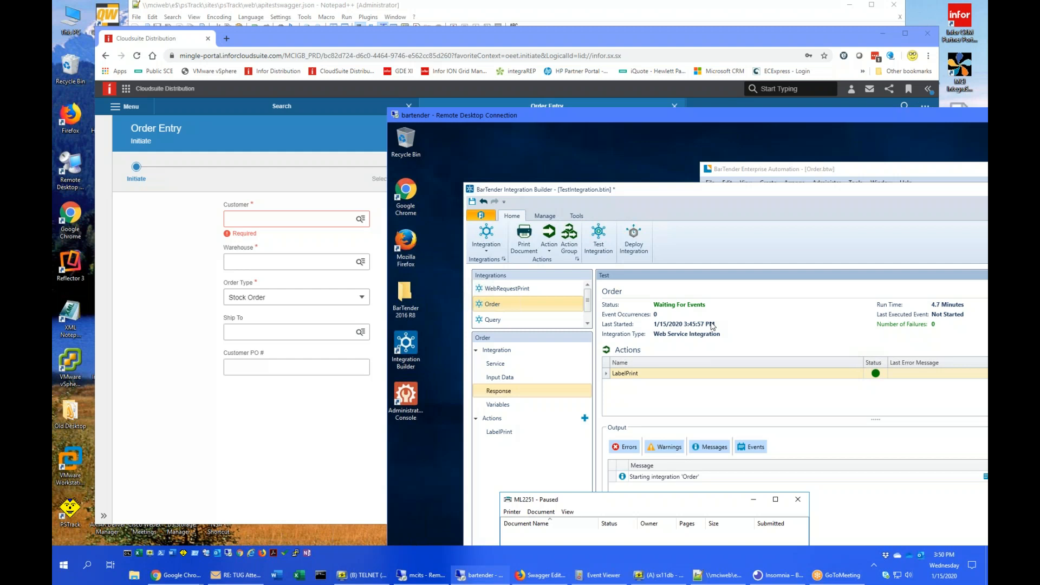
{"action": "left_click_drag", "start_coordinate": [697, 115], "coordinate": [677, 89]}
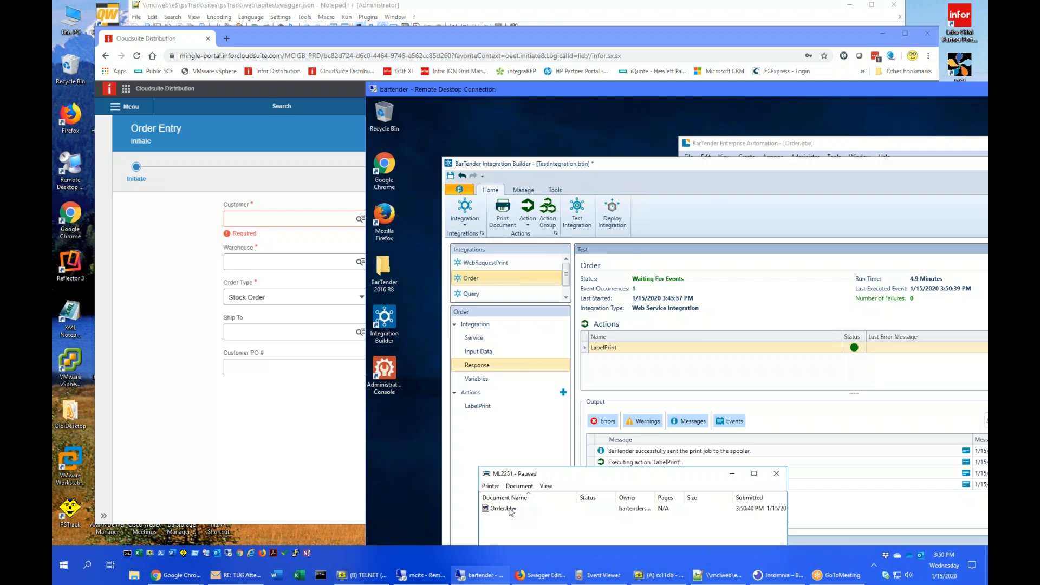
{"action": "left_click", "coordinate": [888, 144]}
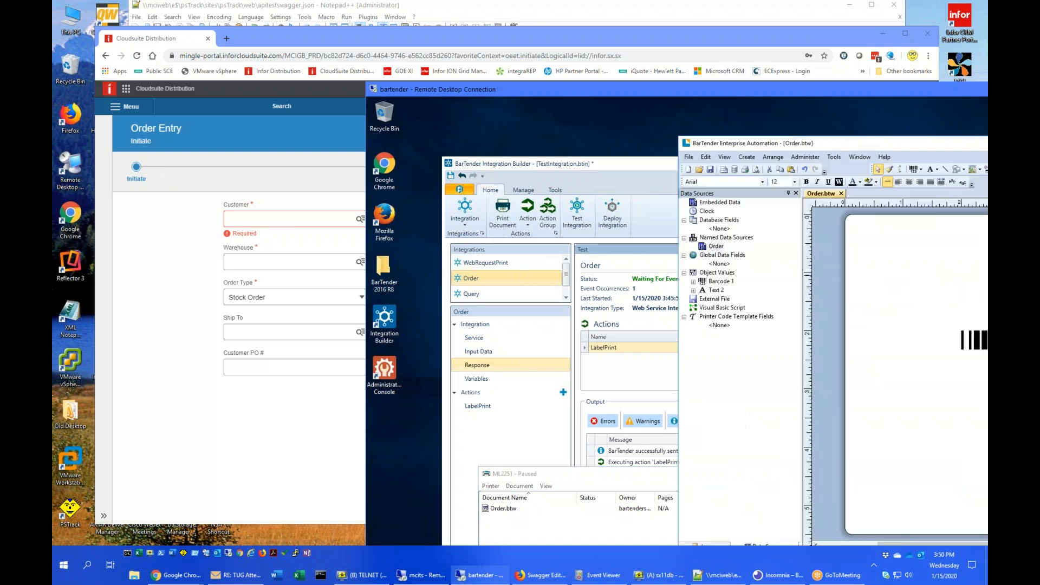
{"action": "double_click", "coordinate": [883, 144]}
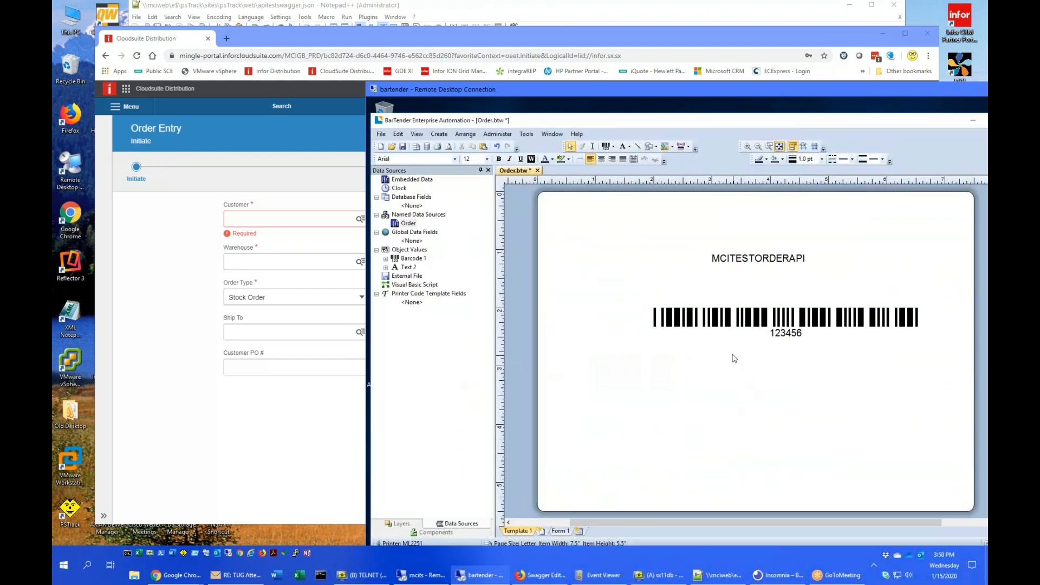
{"action": "left_click", "coordinate": [973, 125]}
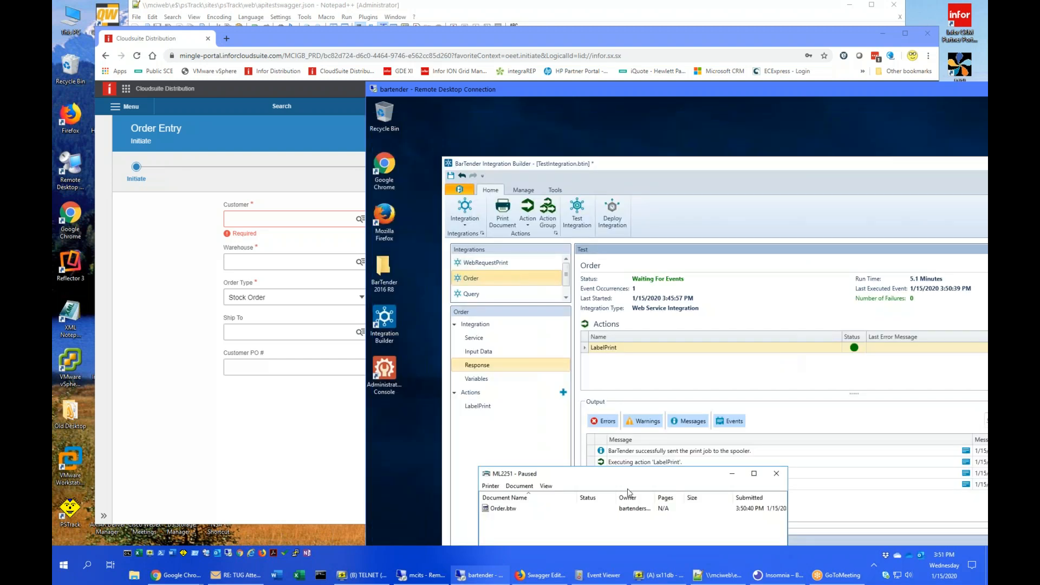
- Cancel the queued Order.btw document on the ML2251 printer and move the remote session out of the way
{"action": "right_click", "coordinate": [508, 512]}
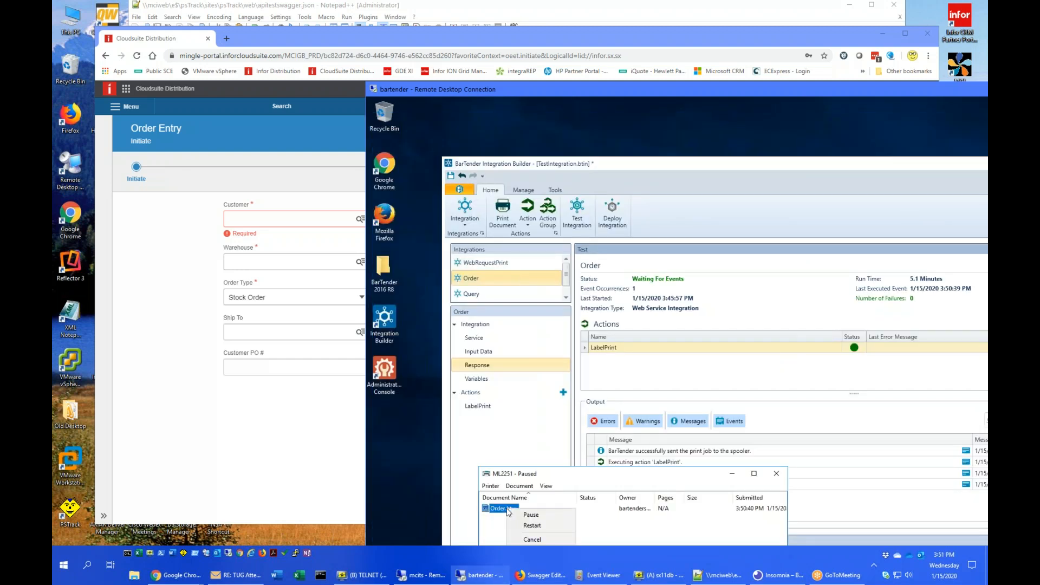
{"action": "left_click", "coordinate": [541, 540]}
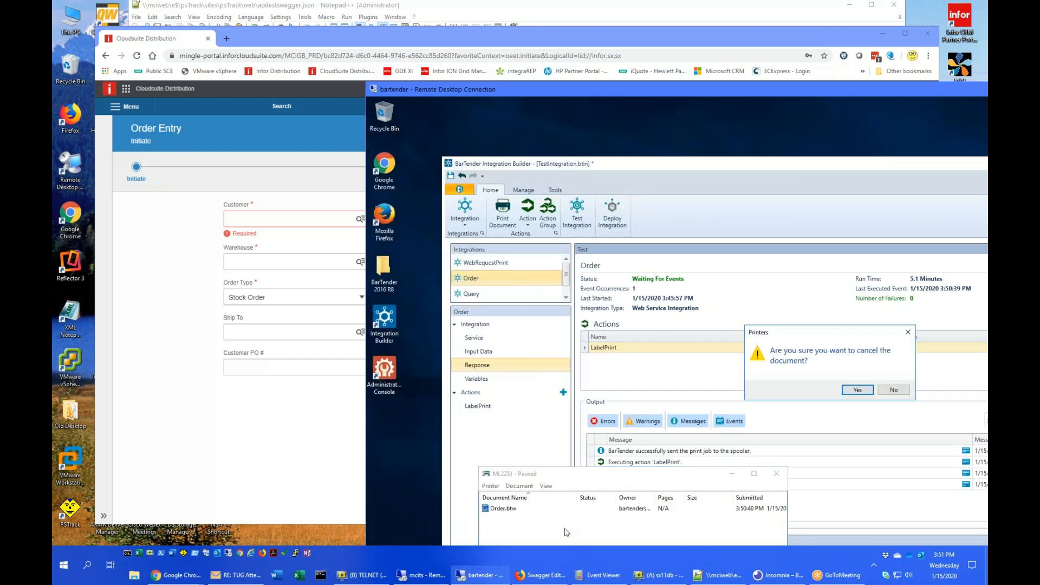
{"action": "left_click", "coordinate": [857, 390]}
{"action": "left_click_drag", "start_coordinate": [606, 91], "coordinate": [987, 70]}
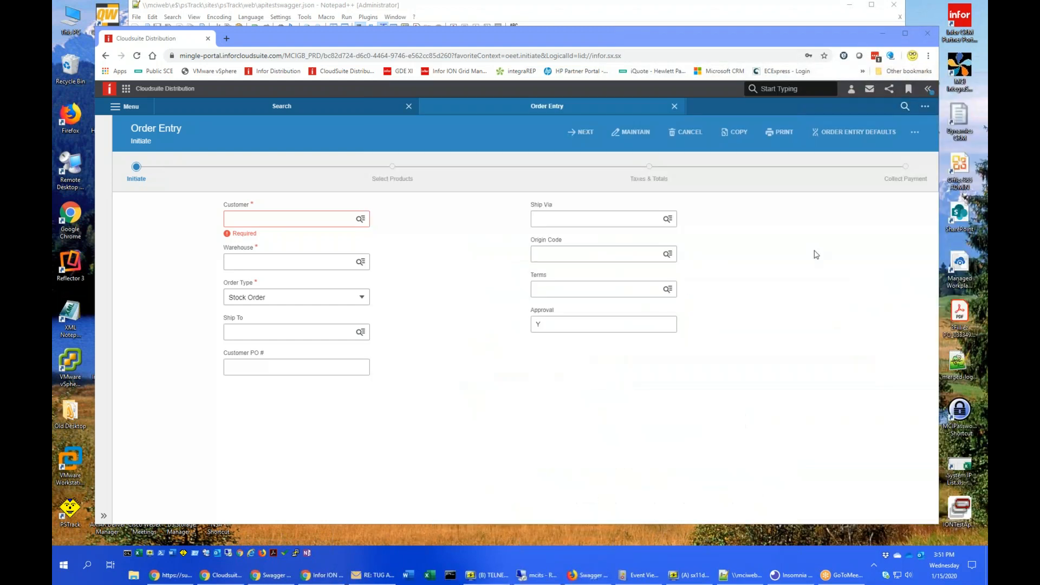
- Switch to ION Desk and open the TESTAPI workflow
{"action": "left_click", "coordinate": [126, 88]}
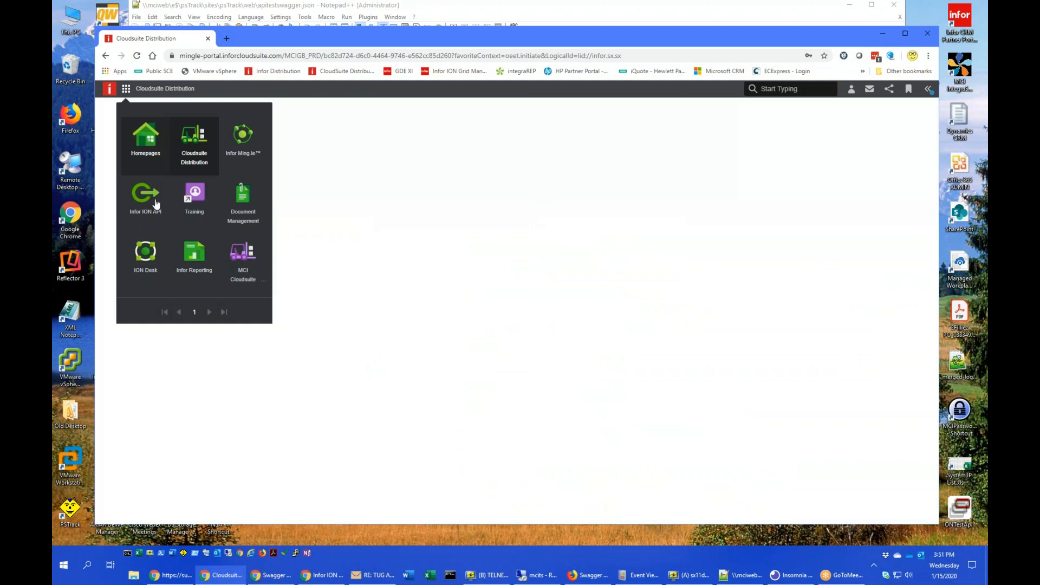
{"action": "left_click", "coordinate": [145, 252]}
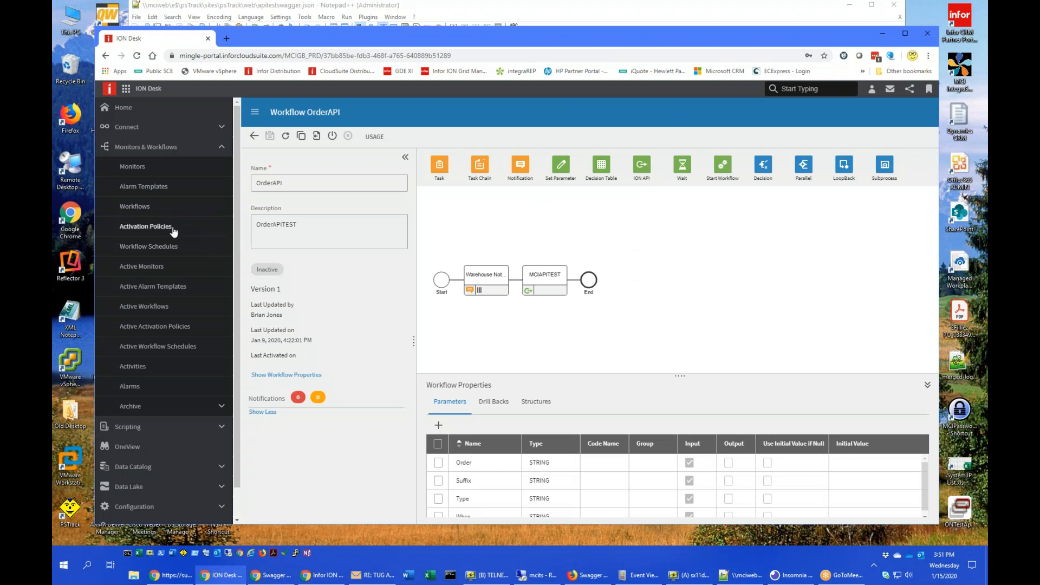
{"action": "left_click", "coordinate": [140, 210]}
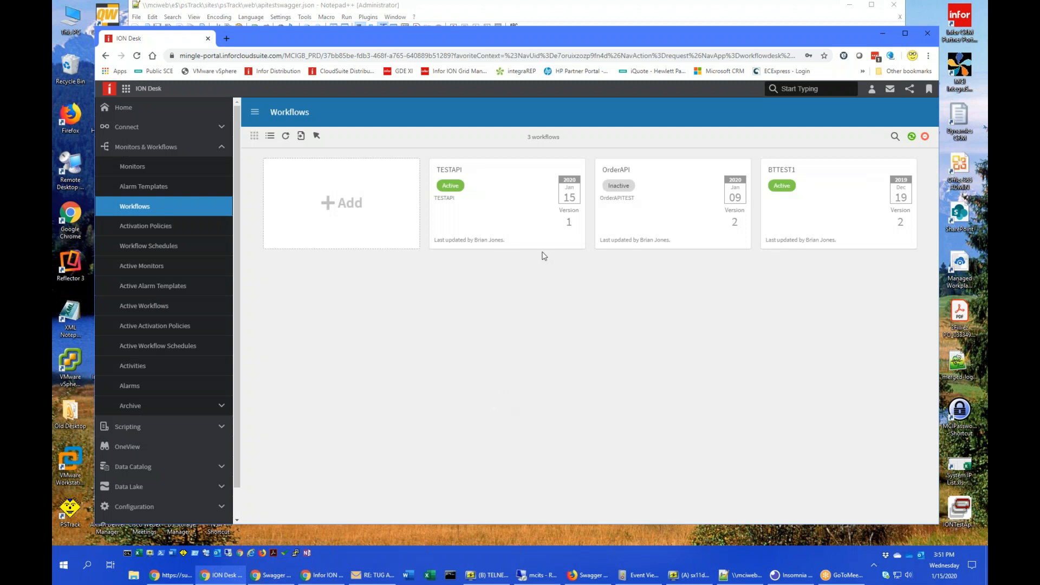
{"action": "left_click", "coordinate": [498, 204]}
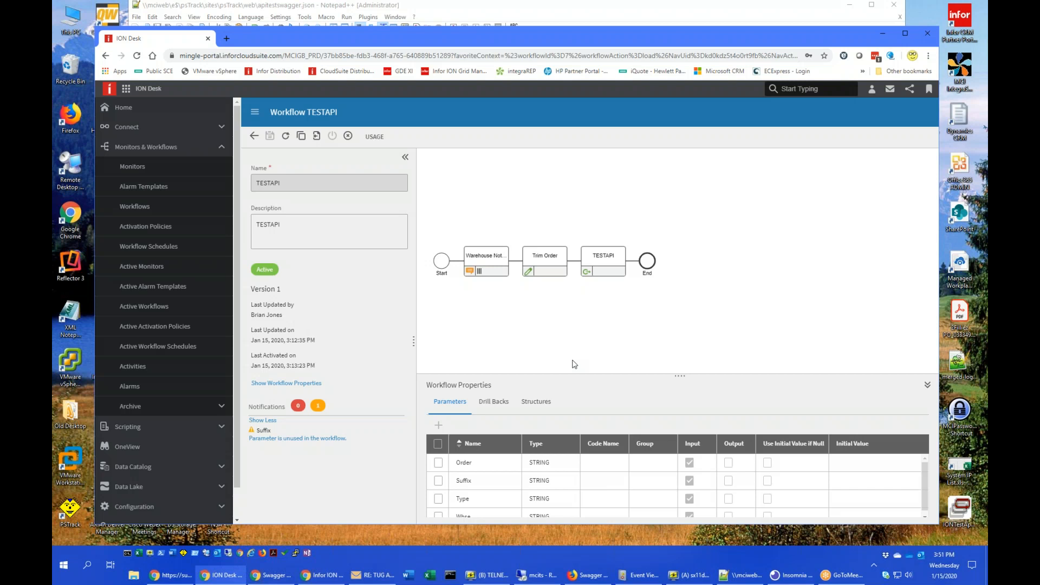
- Review the TESTAPI workflow's parameters and the properties of its Warehouse Notification and Trim Order steps
{"action": "left_click_drag", "start_coordinate": [680, 376], "coordinate": [668, 301]}
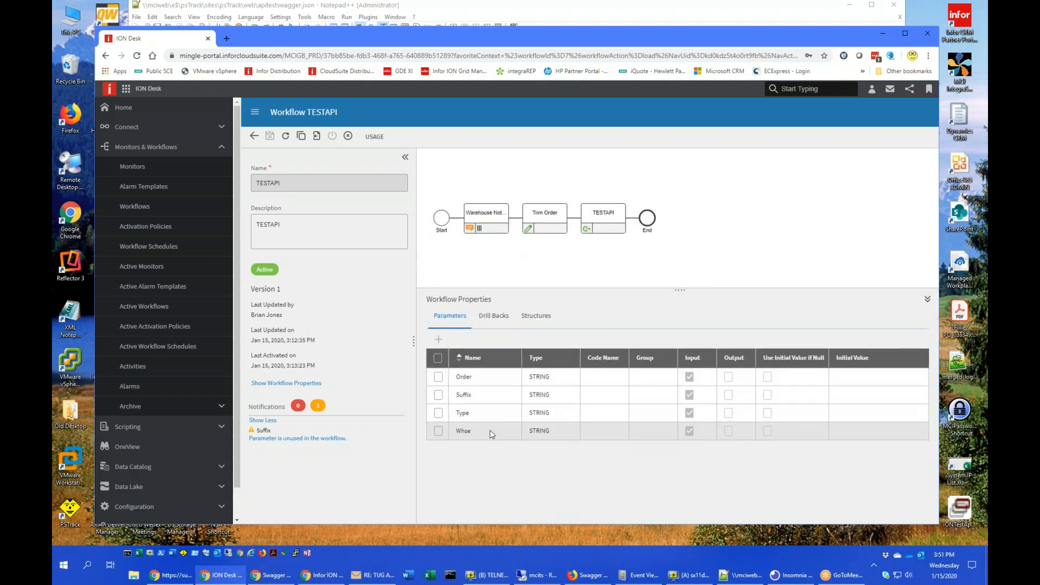
{"action": "left_click", "coordinate": [550, 224]}
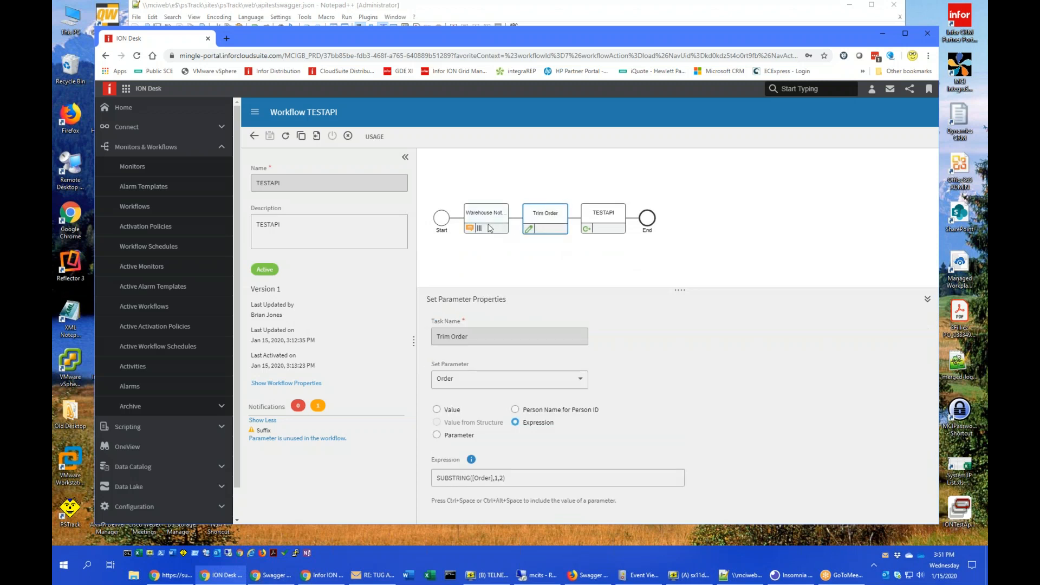
{"action": "left_click", "coordinate": [490, 228]}
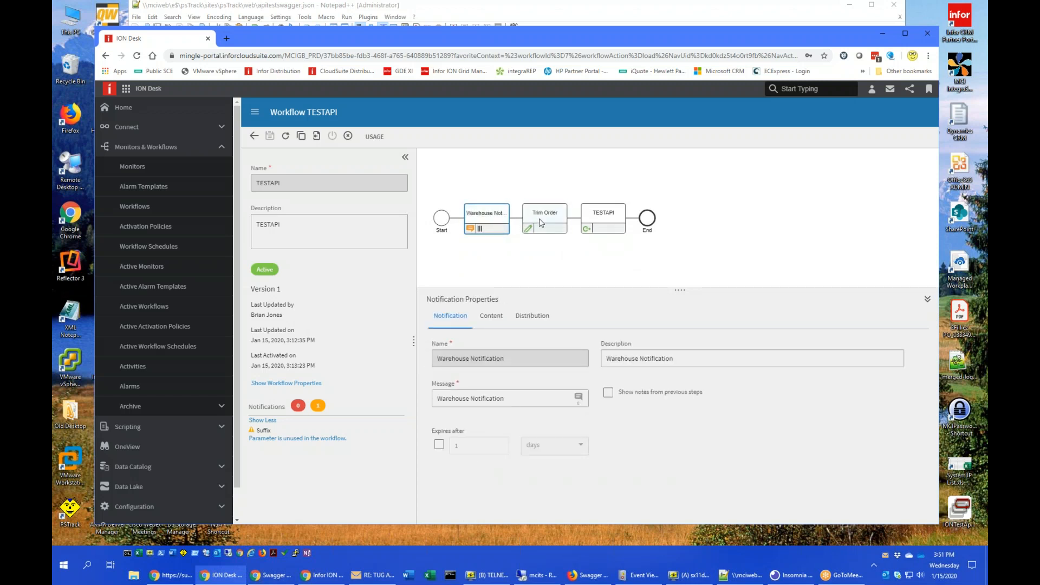
{"action": "left_click", "coordinate": [542, 222]}
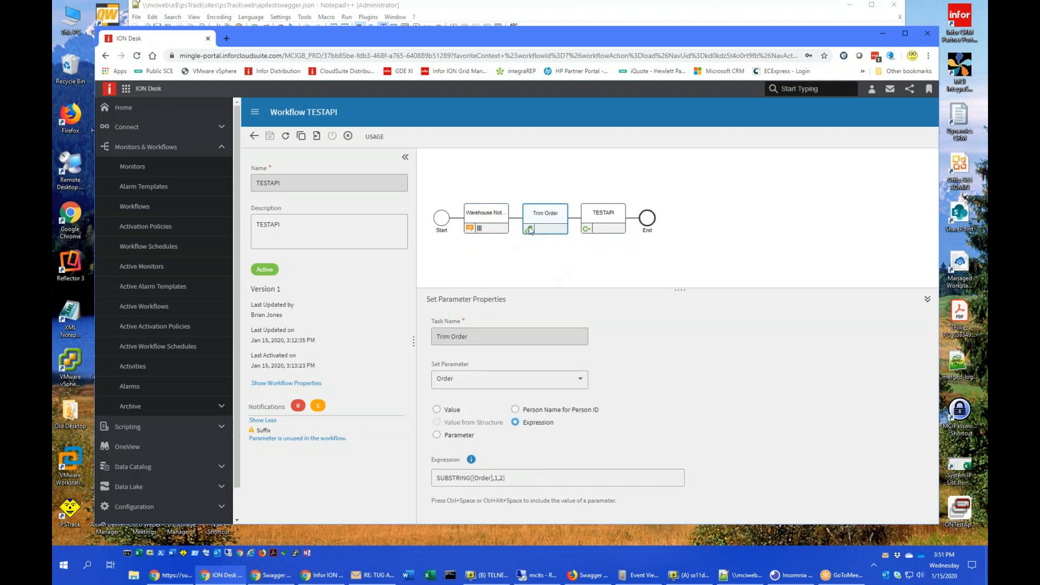
- Review the TESTAPI ION API step's operation, request parameters and request body
{"action": "left_click", "coordinate": [607, 218]}
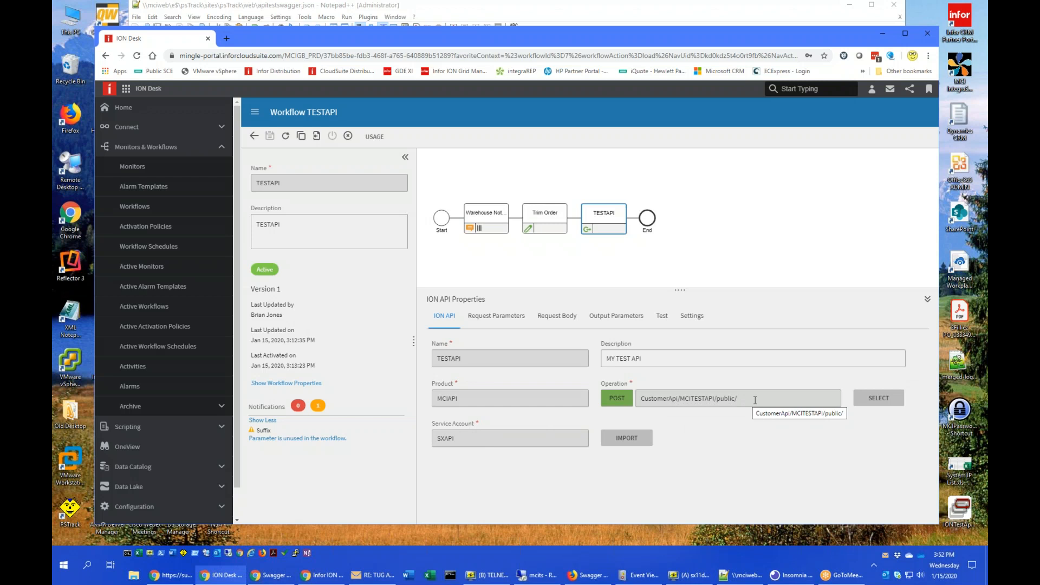
{"action": "left_click", "coordinate": [506, 316]}
{"action": "left_click", "coordinate": [562, 319]}
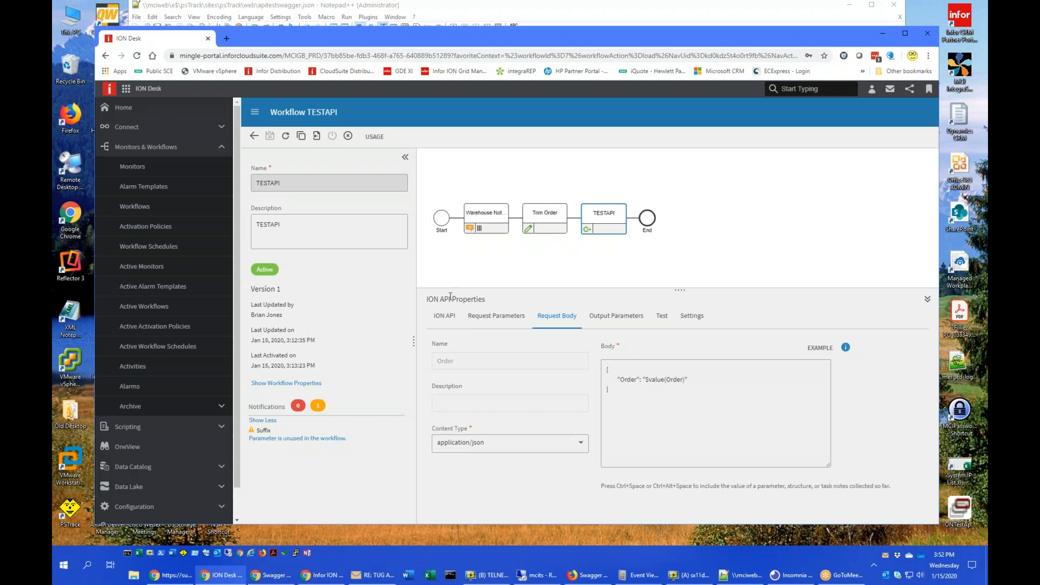
- Run a test of the TESTAPI ION API step with 123 as the Order input parameter
{"action": "left_click", "coordinate": [662, 316]}
{"action": "left_click", "coordinate": [491, 389]}
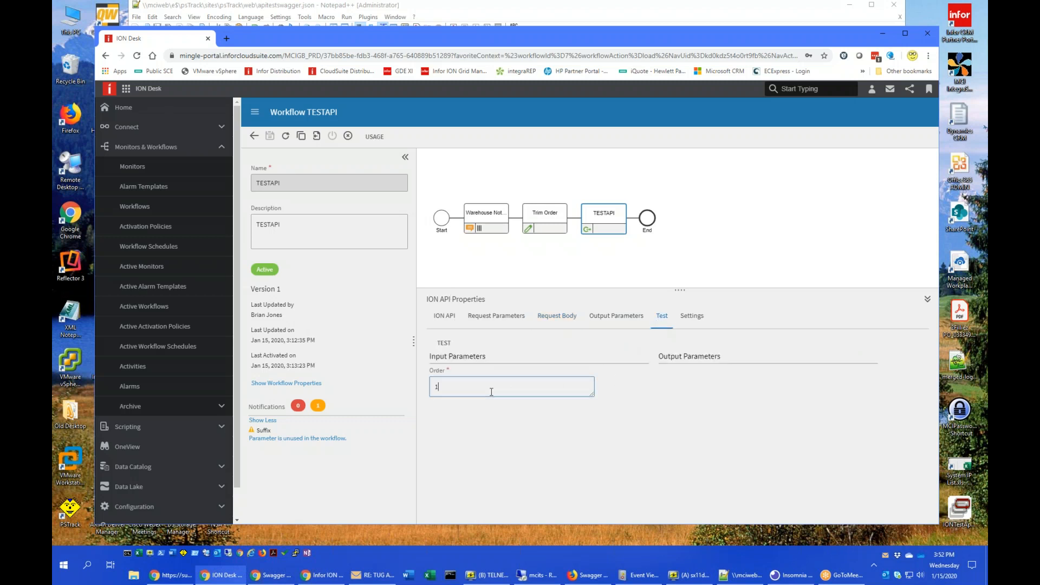
{"action": "type", "text": "123"}
{"action": "left_click", "coordinate": [444, 342]}
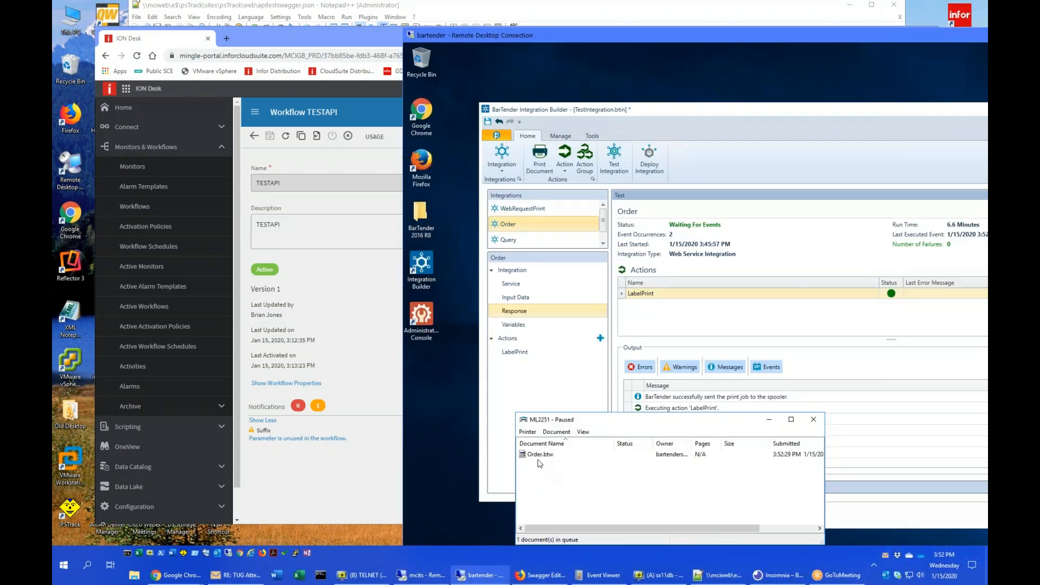
- Delete the test's Order.btw document from the ML2251 print queue in the bartender remote session
{"action": "left_click", "coordinate": [538, 456]}
{"action": "key", "text": "Delete"}
{"action": "left_click", "coordinate": [898, 341]}
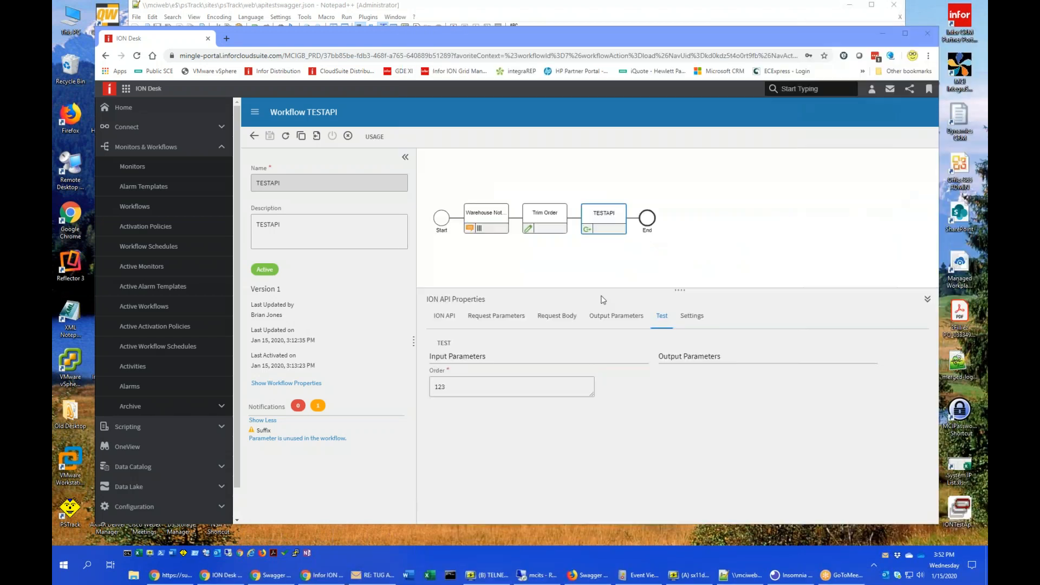
- Return to ION Desk, leave the TESTAPI workflow and open the TESTAPI_ACTIVIATION activation policy
{"action": "left_click", "coordinate": [634, 401]}
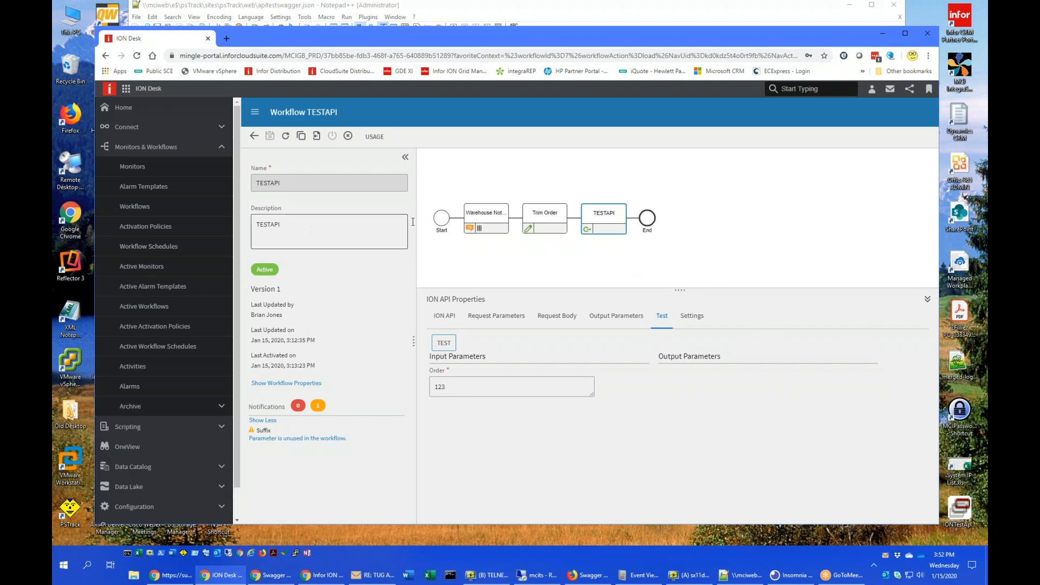
{"action": "left_click", "coordinate": [253, 137]}
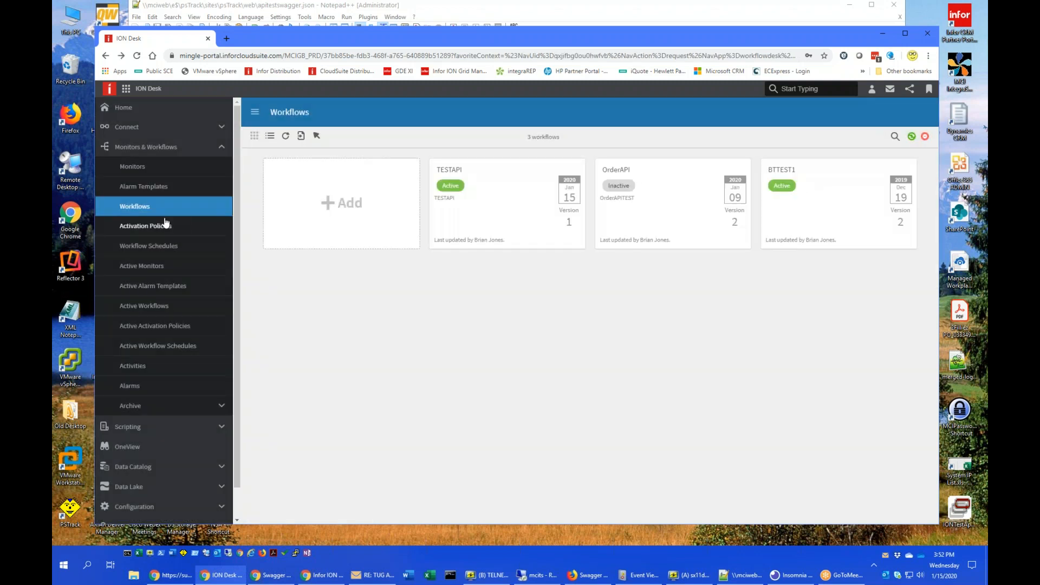
{"action": "left_click", "coordinate": [146, 226]}
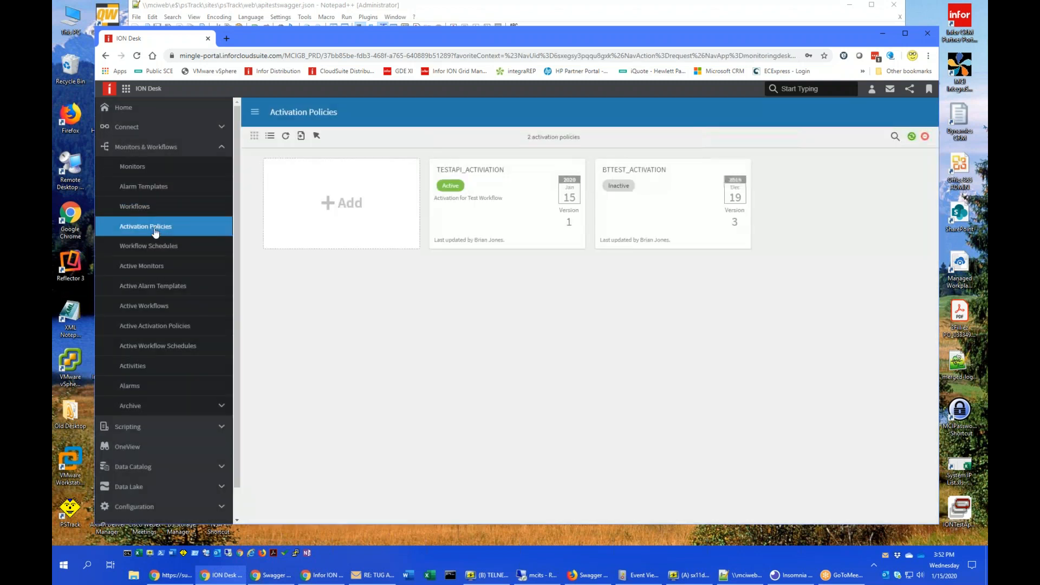
{"action": "left_click", "coordinate": [486, 197]}
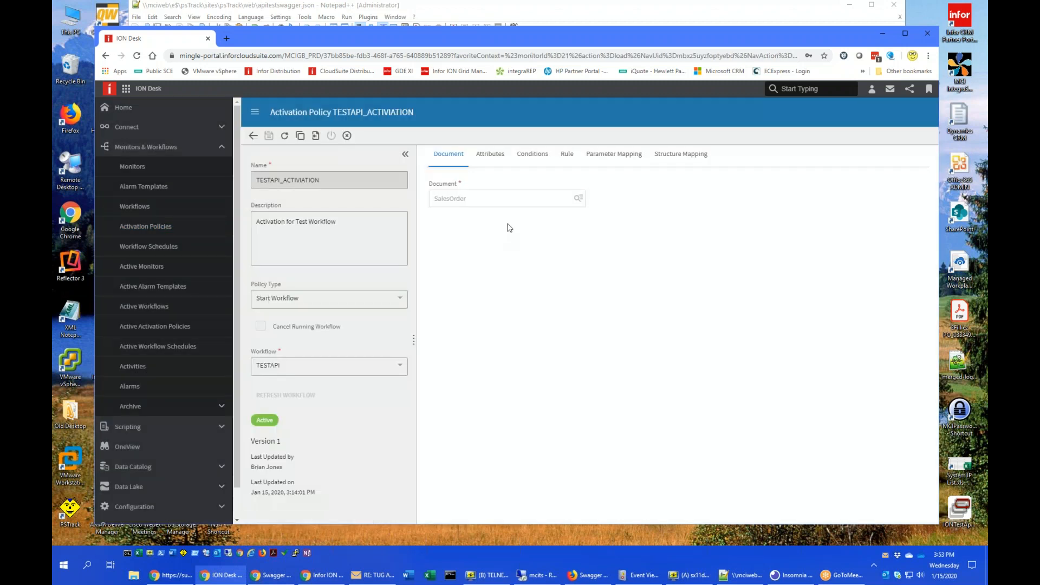
- Review the activation policy's attributes, conditions and rule
{"action": "left_click", "coordinate": [495, 162]}
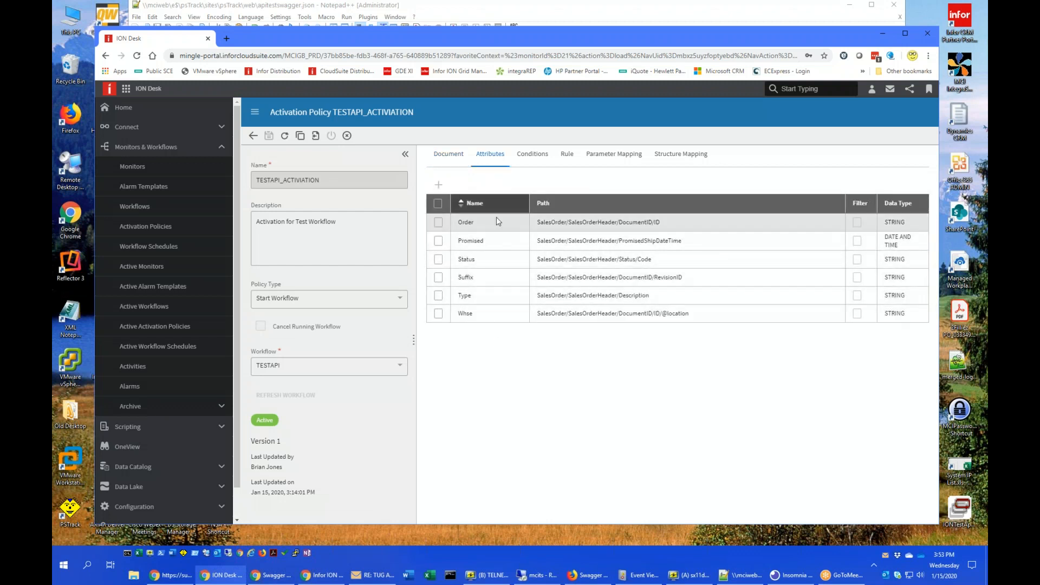
{"action": "left_click", "coordinate": [537, 159]}
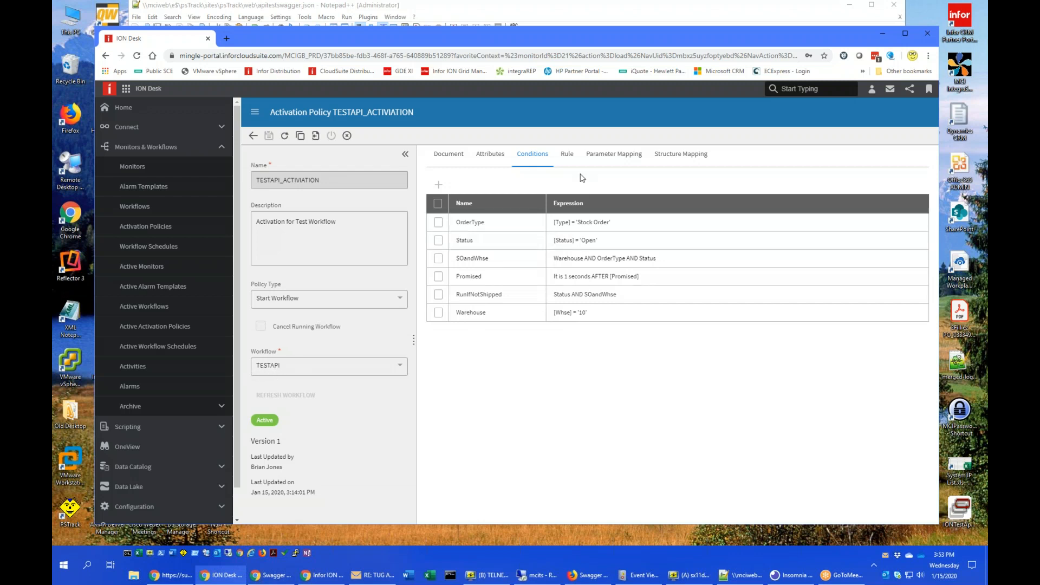
{"action": "left_click", "coordinate": [567, 156]}
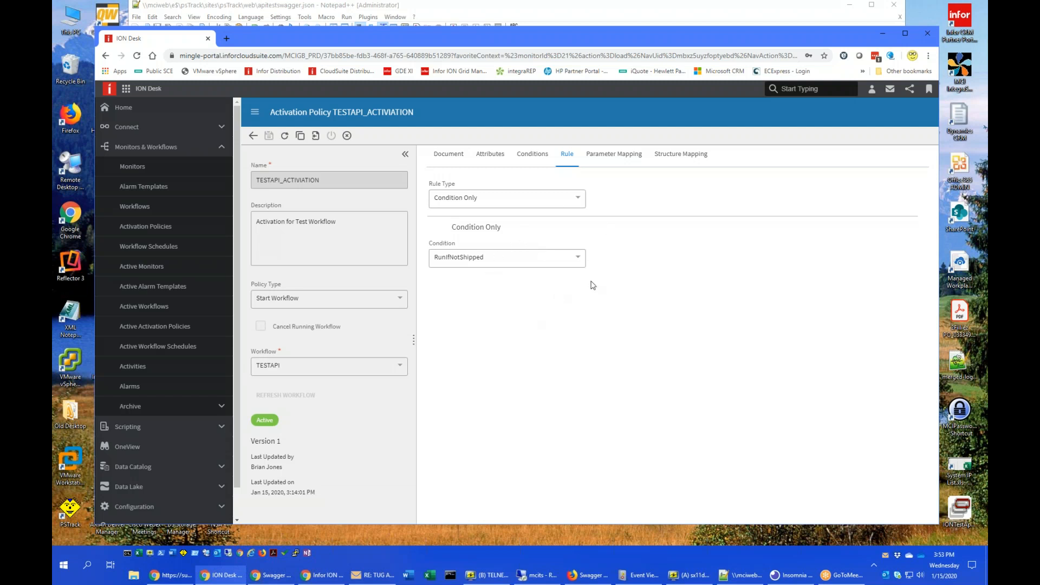
- Leave the activation policy and return to the list of workflows
{"action": "left_click", "coordinate": [252, 136]}
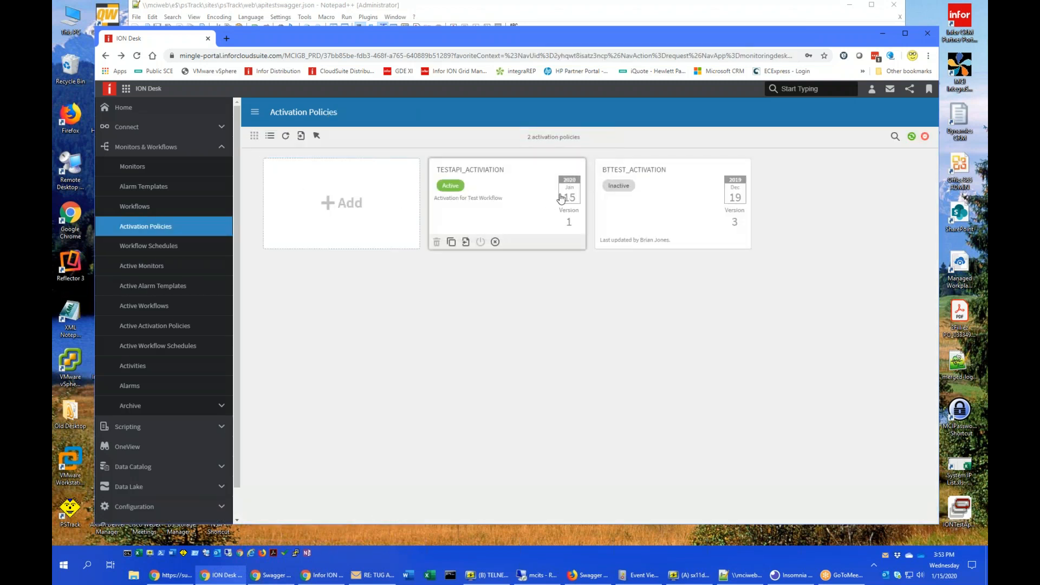
{"action": "left_click", "coordinate": [164, 248]}
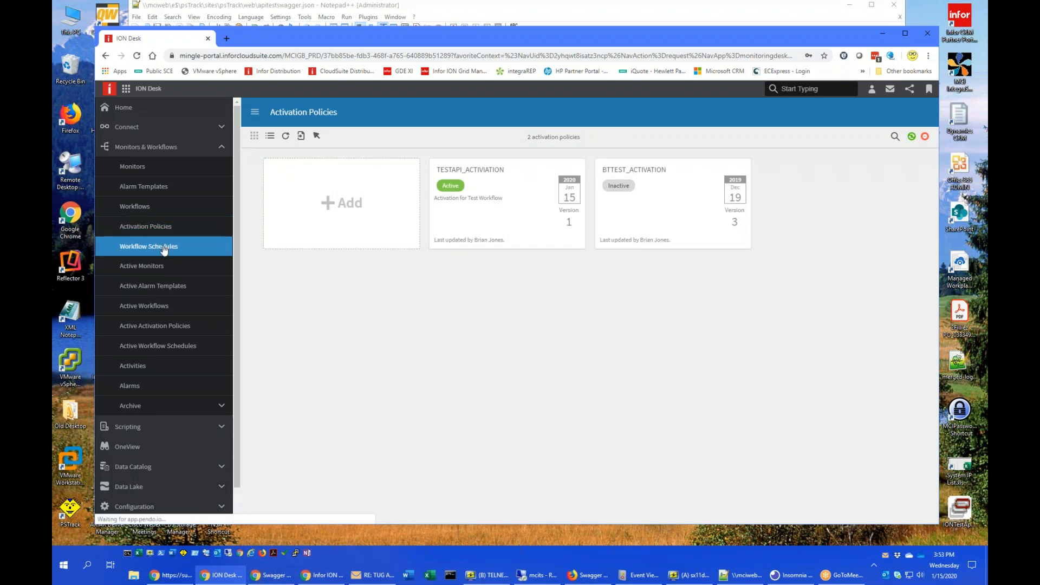
{"action": "left_click", "coordinate": [150, 207]}
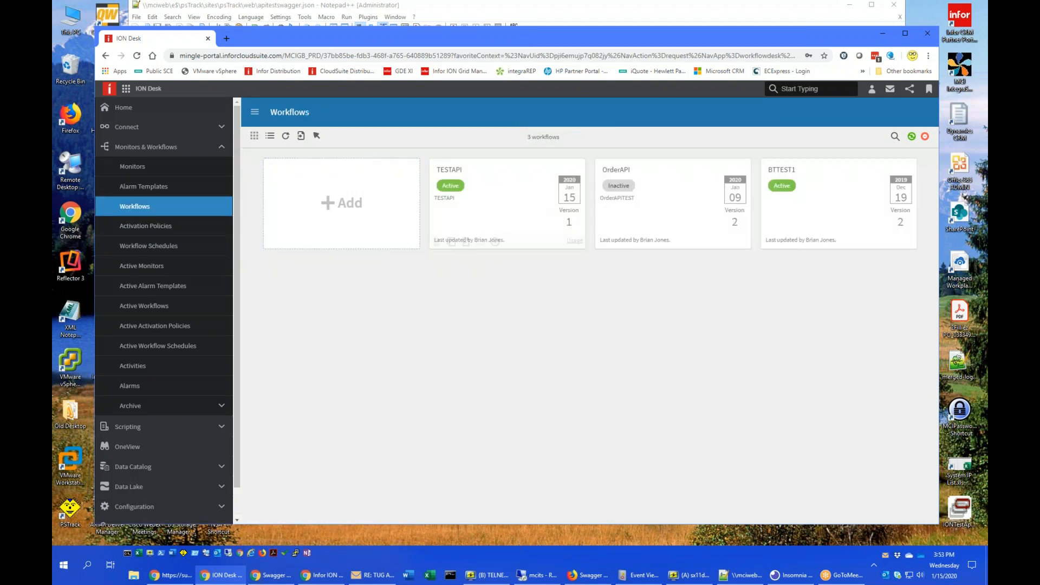
- Switch to Infor ION API and open the details of the MCIAPI suite's TestAPI endpoint
{"action": "left_click", "coordinate": [126, 90]}
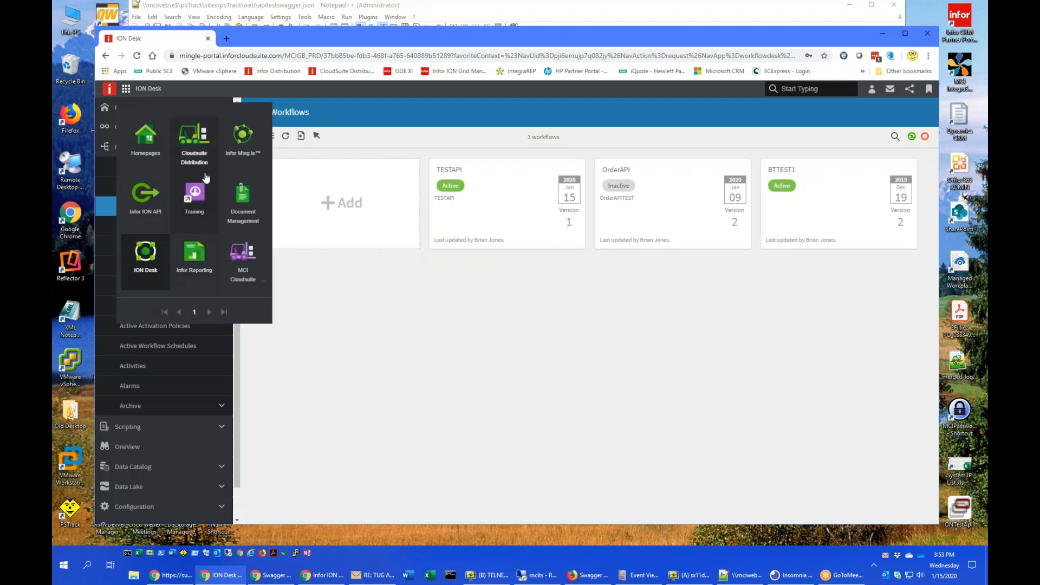
{"action": "left_click", "coordinate": [138, 201]}
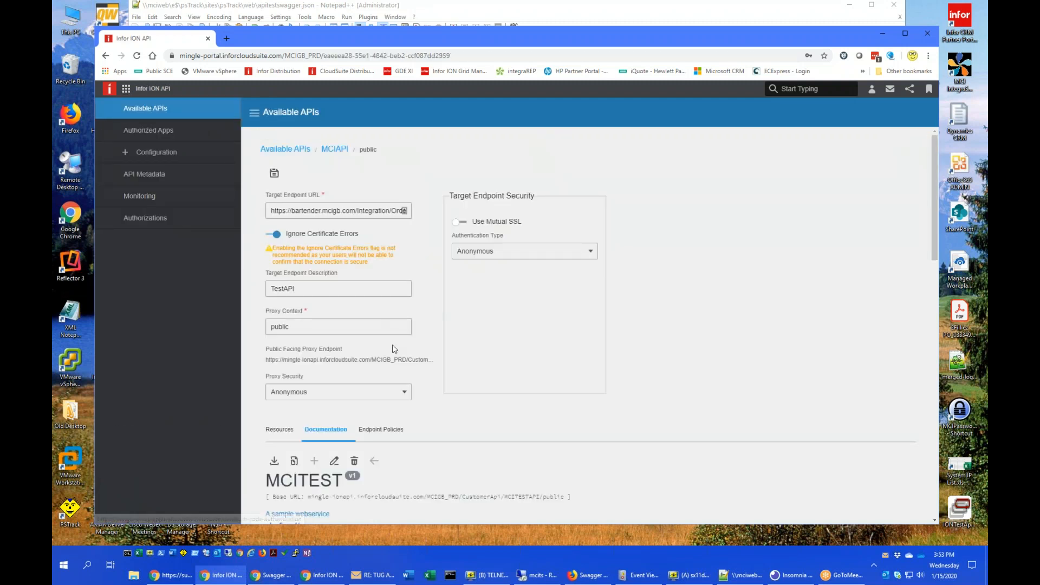
{"action": "left_click", "coordinate": [152, 130]}
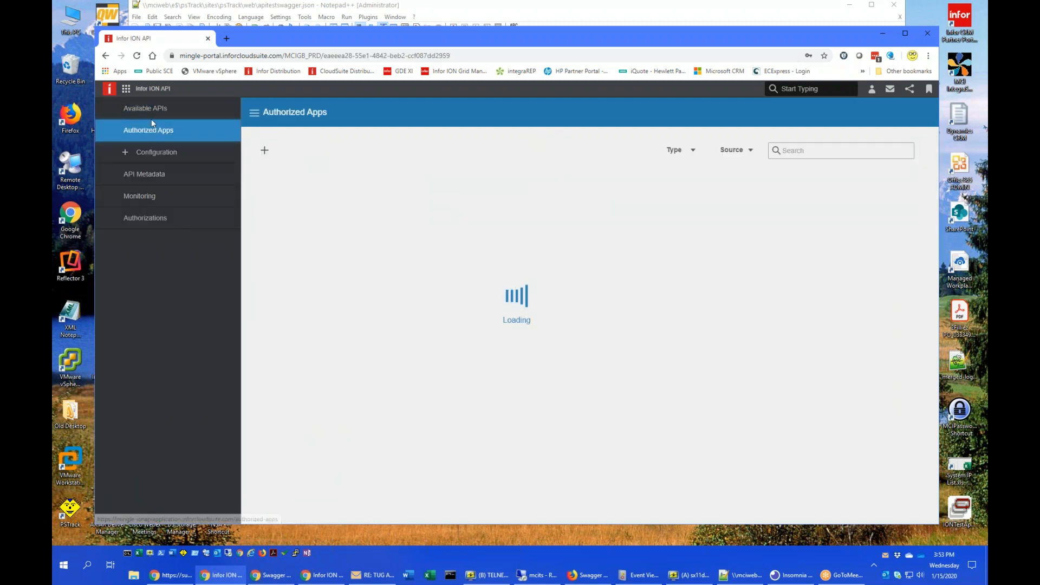
{"action": "left_click", "coordinate": [152, 113]}
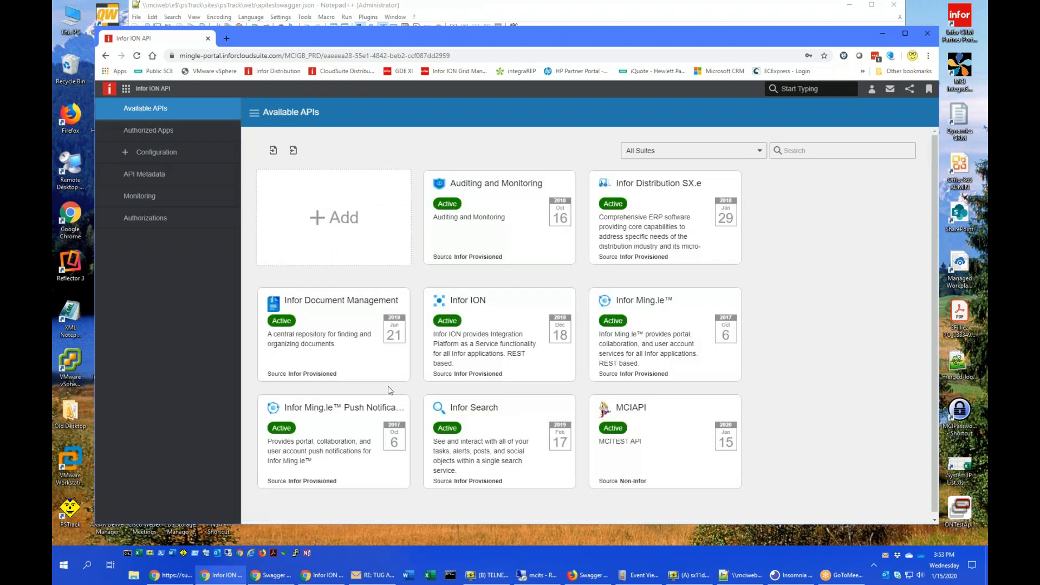
{"action": "left_click", "coordinate": [671, 424]}
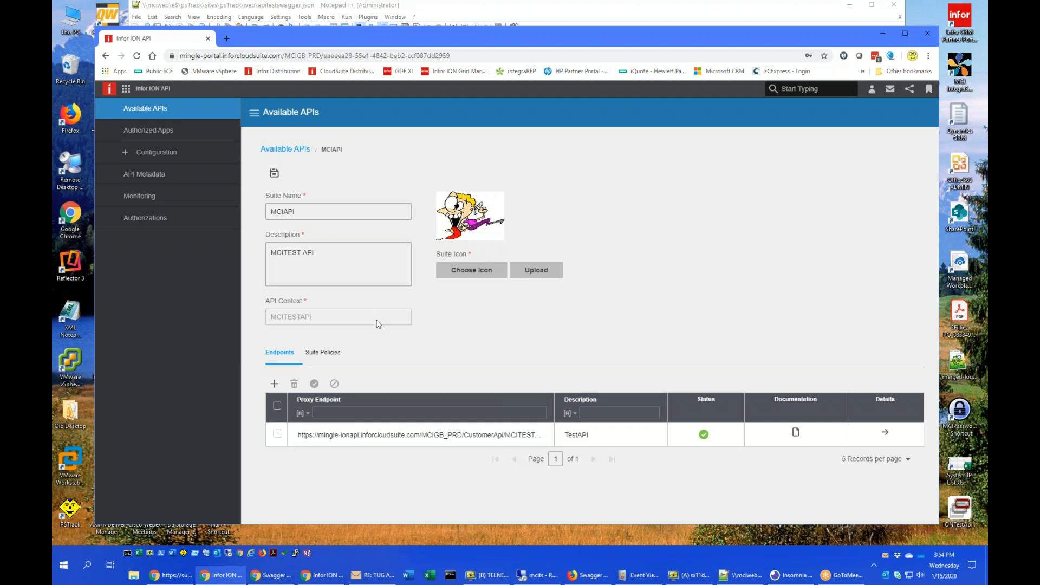
{"action": "left_click", "coordinate": [886, 434]}
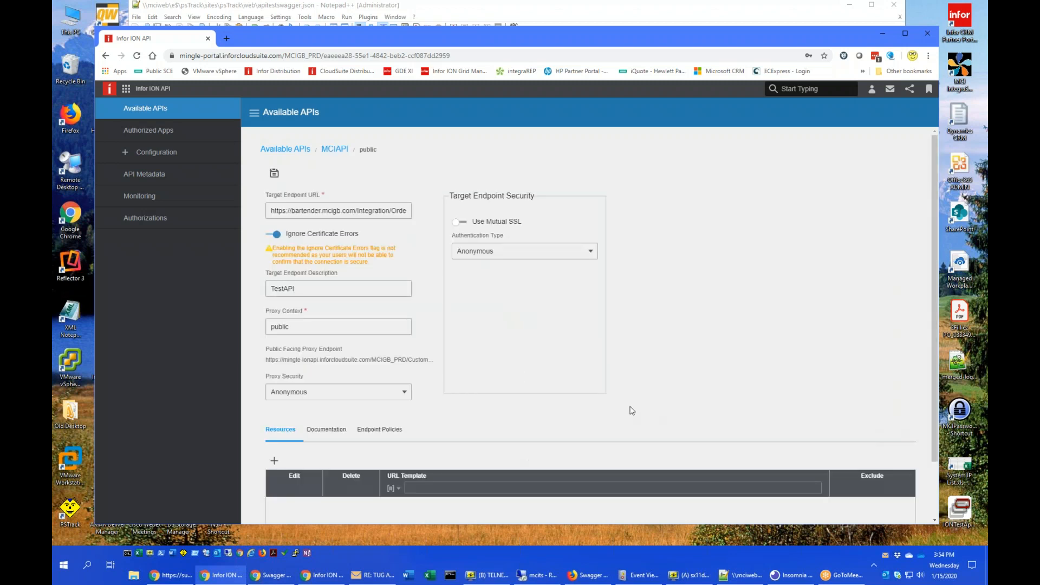
- Read through the full target endpoint URL of the TestAPI endpoint
{"action": "left_click_drag", "start_coordinate": [291, 210], "coordinate": [301, 209]}
{"action": "left_click", "coordinate": [320, 210]}
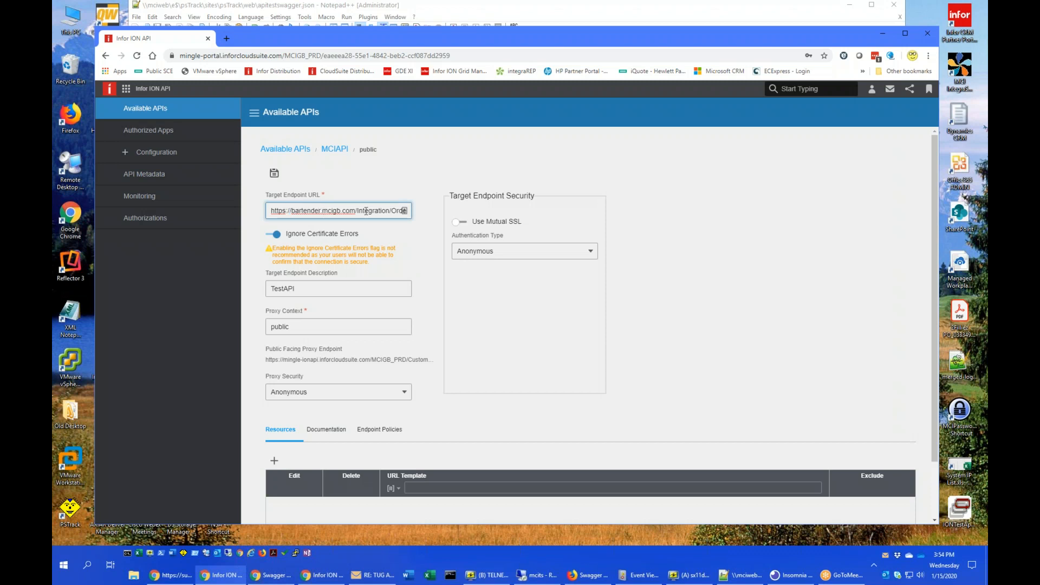
{"action": "key", "text": "Right"}
{"action": "key", "text": "Right"}
{"action": "key", "text": "Right"}
{"action": "key", "text": "Right"}
{"action": "key", "text": "Right"}
{"action": "key", "text": "Right"}
{"action": "key", "text": "Right"}
{"action": "key", "text": "Right"}
{"action": "key", "text": "Right"}
{"action": "key", "text": "Right"}
{"action": "key", "text": "Left"}
{"action": "key", "text": "Left"}
{"action": "key", "text": "Left"}
{"action": "key", "text": "Left"}
{"action": "key", "text": "Left"}
{"action": "key", "text": "Left"}
{"action": "key", "text": "Left"}
{"action": "key", "text": "Left"}
{"action": "key", "text": "Left"}
{"action": "key", "text": "Left"}
{"action": "key", "text": "Left"}
{"action": "key", "text": "Left"}
{"action": "key", "text": "Left"}
{"action": "key", "text": "Left"}
{"action": "key", "text": "Left"}
{"action": "key", "text": "Left"}
{"action": "key", "text": "Left"}
{"action": "key", "text": "Left"}
{"action": "key", "text": "Left"}
{"action": "key", "text": "Left"}
- Examine the MCITEST documentation of the endpoint, including the POST operation's Order parameter and response
{"action": "left_click", "coordinate": [326, 430]}
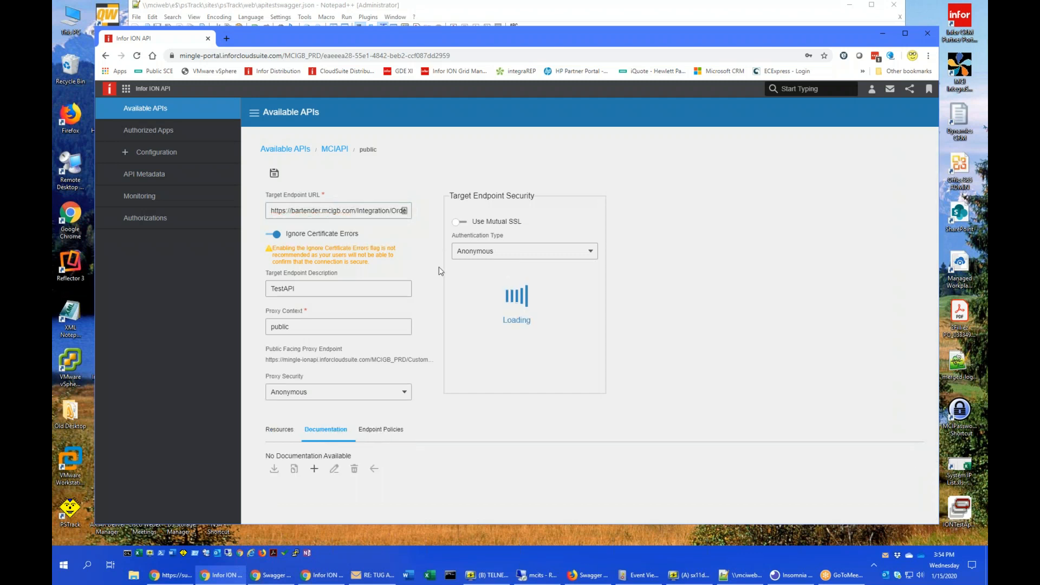
{"action": "left_click_drag", "start_coordinate": [443, 30], "coordinate": [426, 15]}
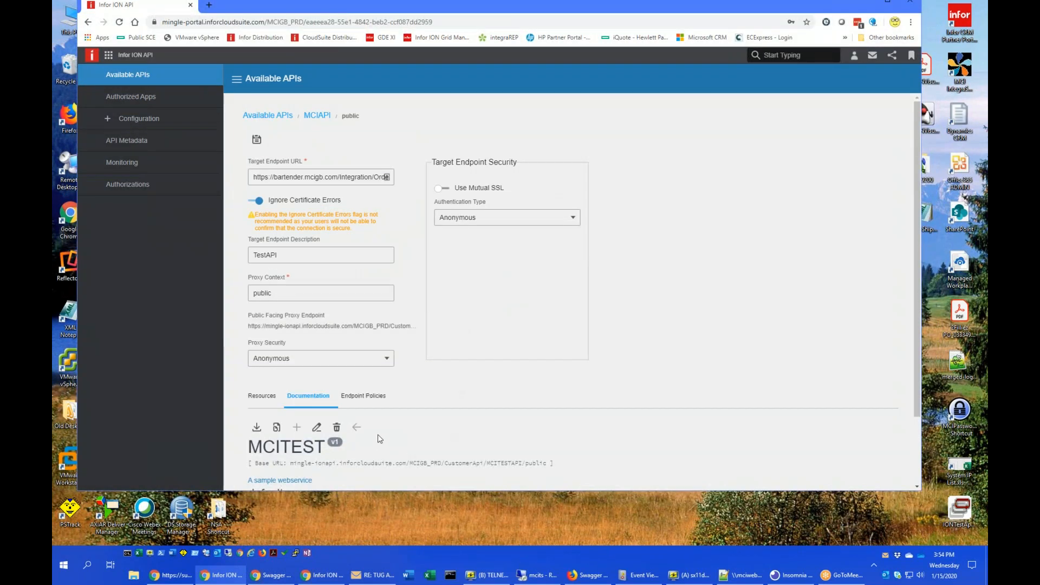
{"action": "scroll", "coordinate": [392, 427], "scroll_direction": "down", "scroll_amount": 2}
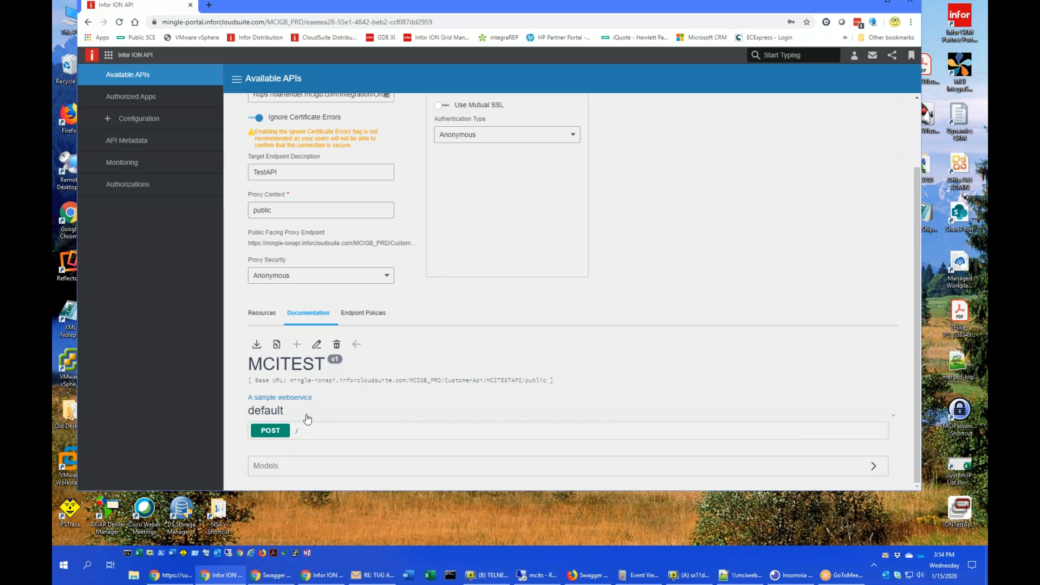
{"action": "left_click", "coordinate": [291, 432]}
{"action": "scroll", "coordinate": [408, 388], "scroll_direction": "down", "scroll_amount": 4}
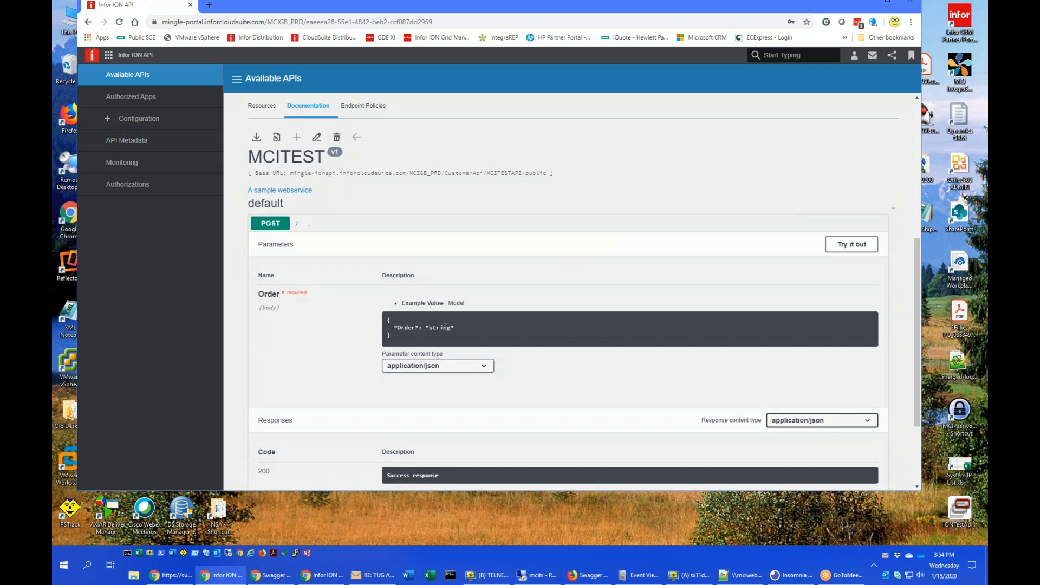
{"action": "scroll", "coordinate": [506, 417], "scroll_direction": "down", "scroll_amount": 2}
{"action": "scroll", "coordinate": [509, 417], "scroll_direction": "up", "scroll_amount": 1}
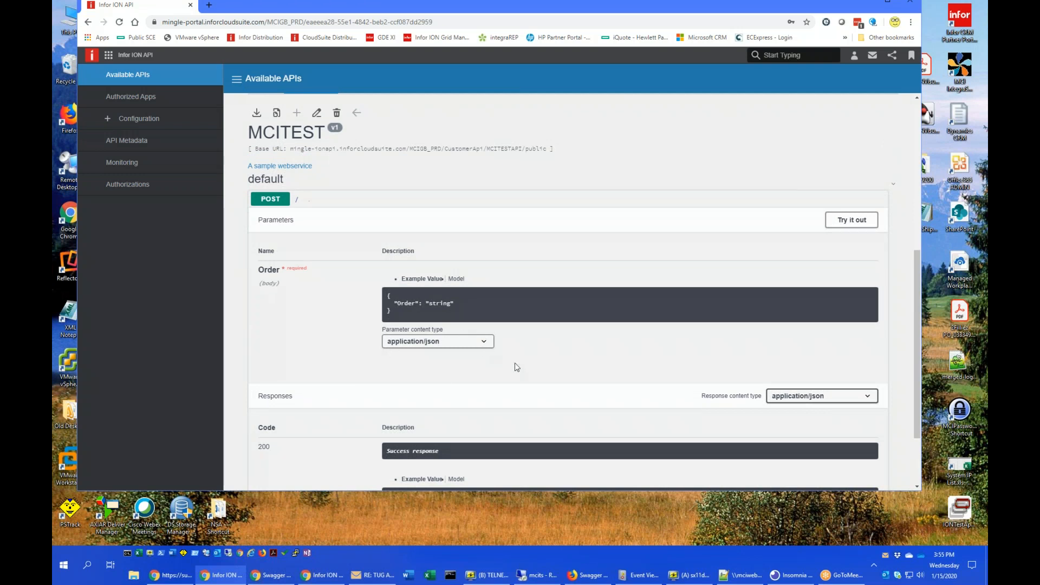
{"action": "scroll", "coordinate": [517, 367], "scroll_direction": "down", "scroll_amount": 1}
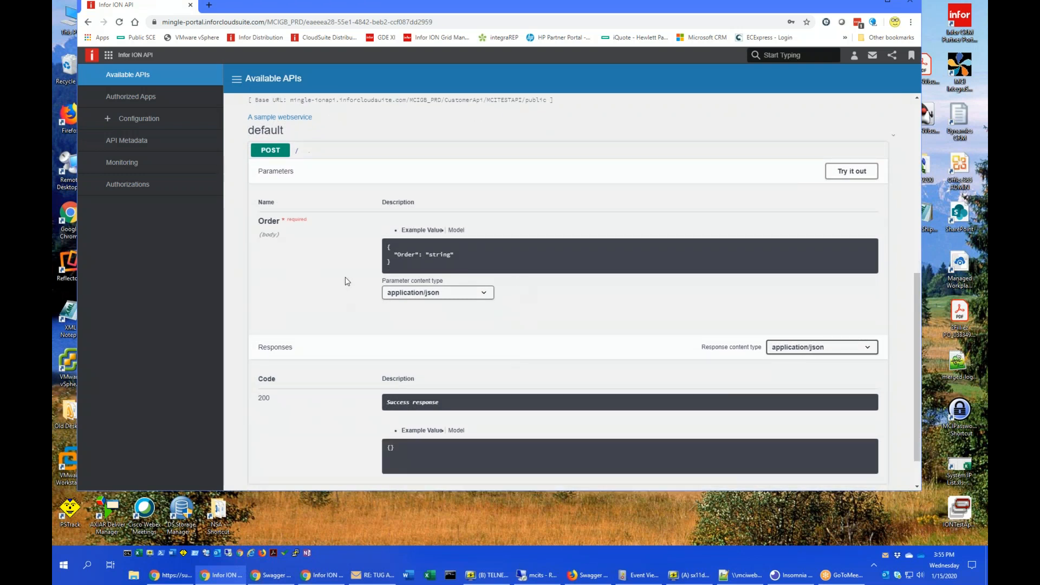
- Look at the MCITEST definition in Swagger Editor and return to review the endpoint's documentation in Infor ION API
{"action": "left_click", "coordinate": [587, 575]}
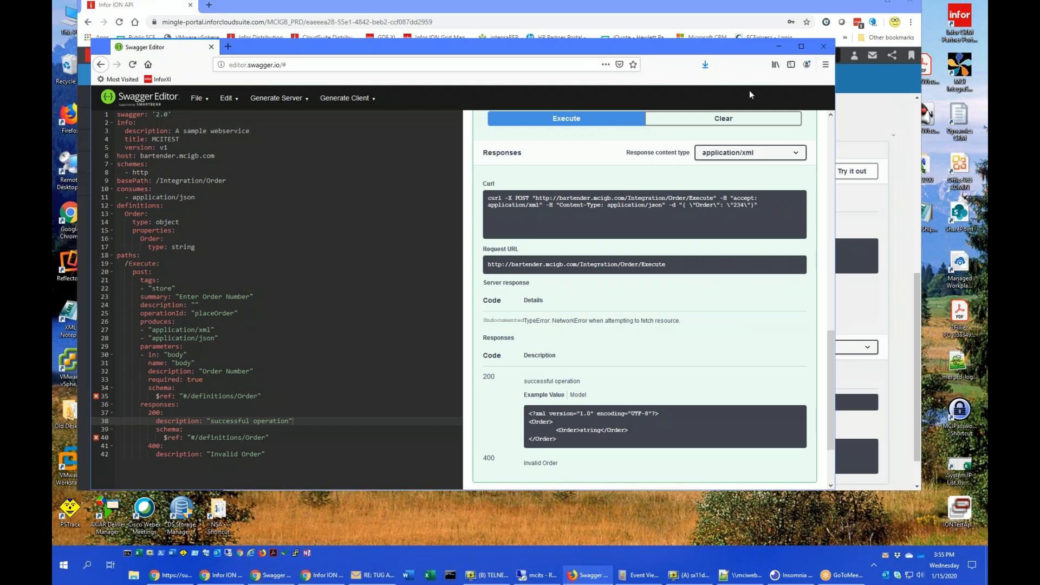
{"action": "left_click", "coordinate": [778, 51]}
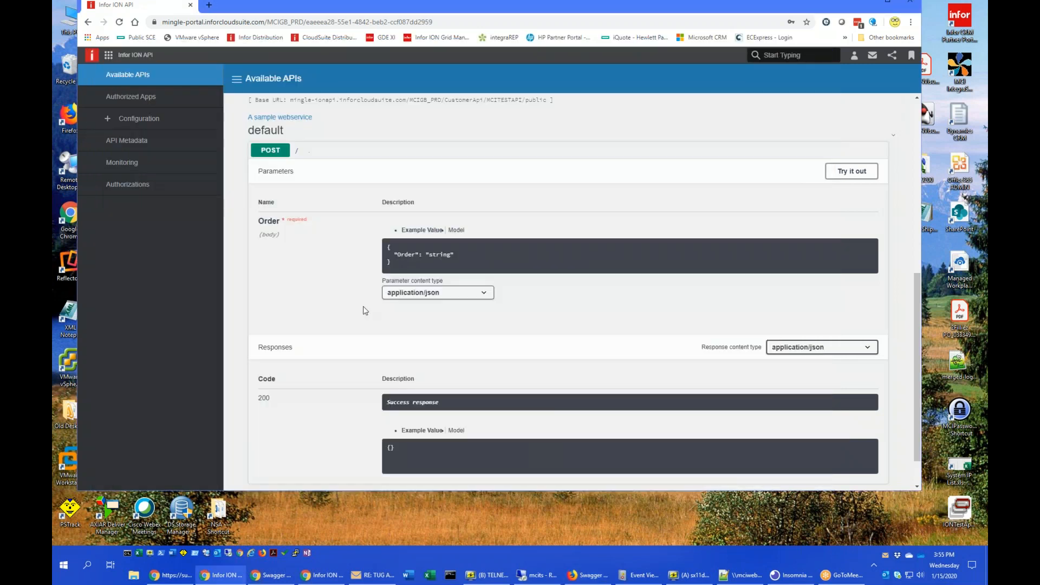
{"action": "scroll", "coordinate": [487, 412], "scroll_direction": "down", "scroll_amount": 1}
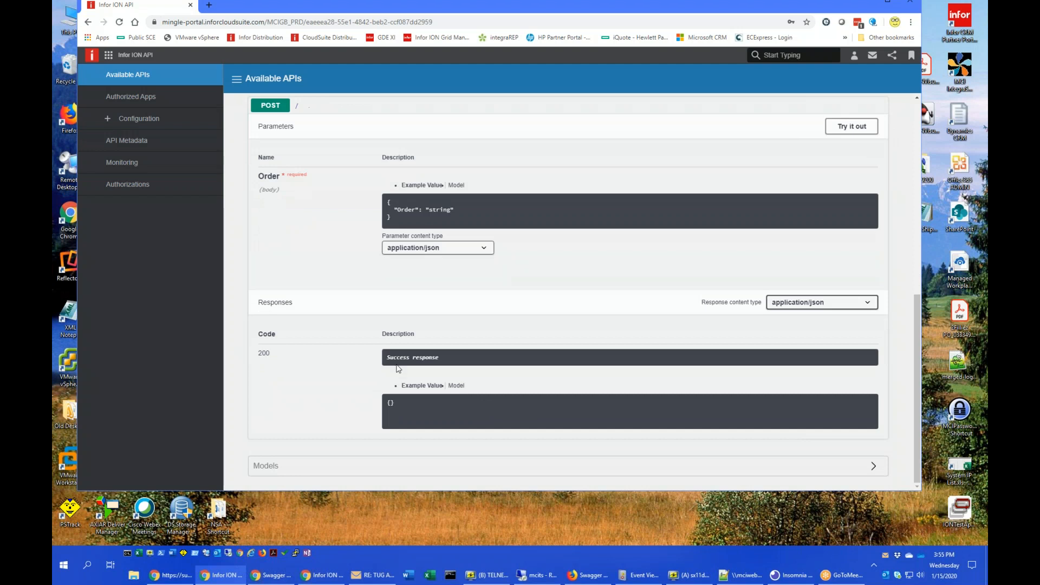
{"action": "scroll", "coordinate": [398, 366], "scroll_direction": "up", "scroll_amount": 3}
{"action": "scroll", "coordinate": [440, 295], "scroll_direction": "up", "scroll_amount": 2}
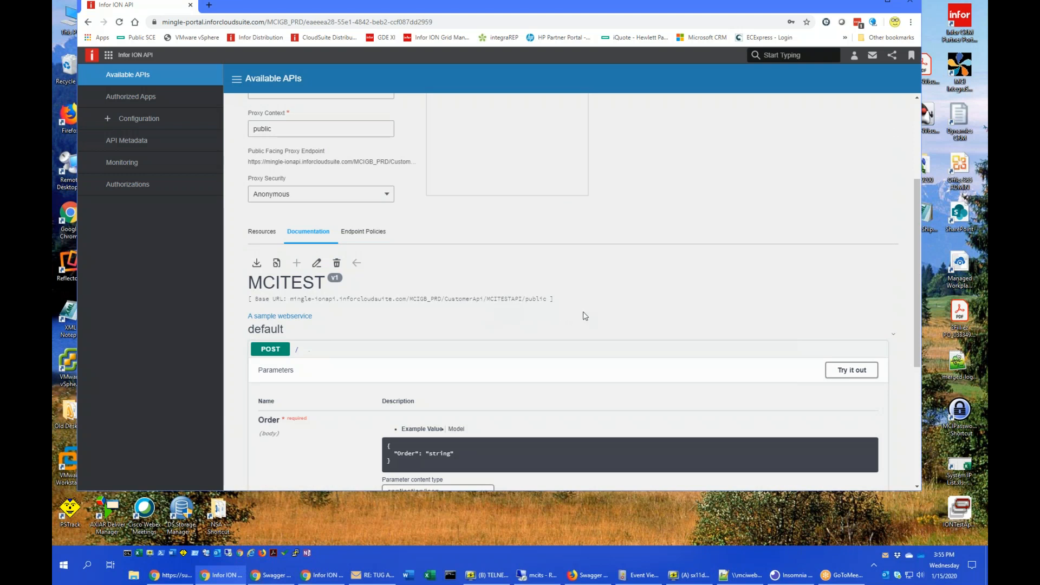
{"action": "scroll", "coordinate": [595, 315], "scroll_direction": "up", "scroll_amount": 3}
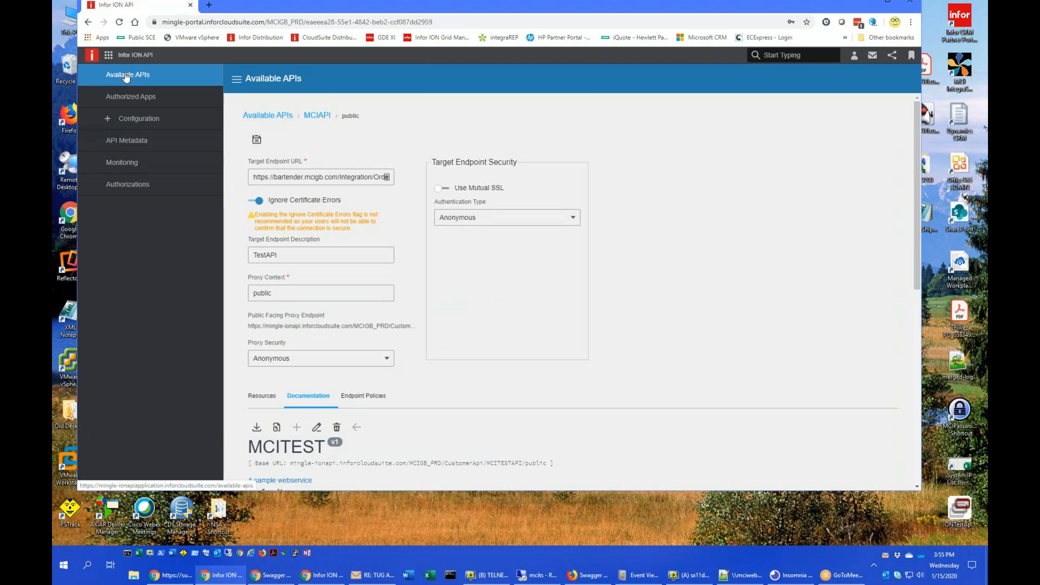
- Return to the available APIs and start creating a new API suite without a template
{"action": "scroll", "coordinate": [421, 367], "scroll_direction": "down", "scroll_amount": 2}
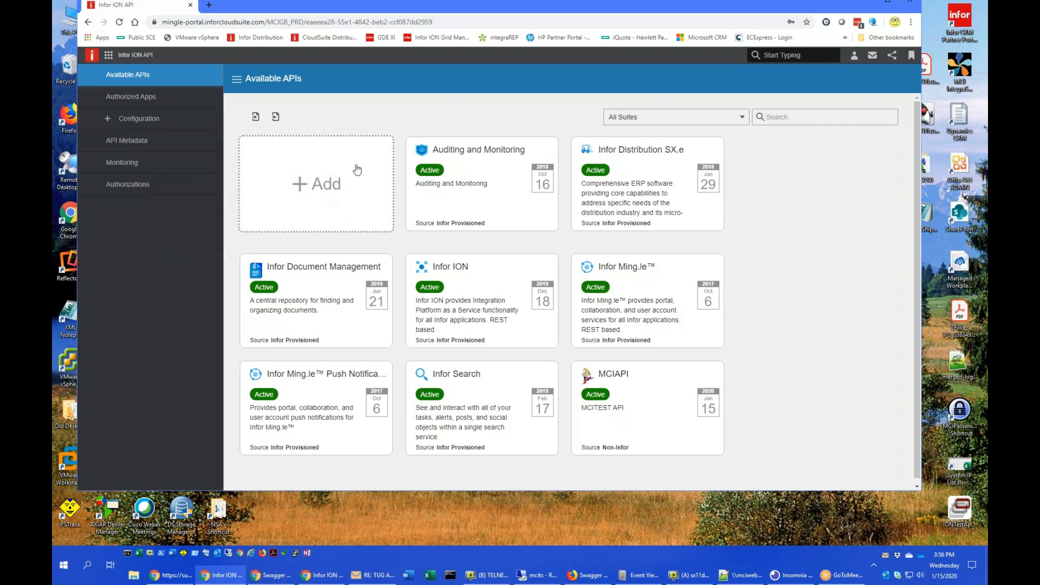
{"action": "left_click", "coordinate": [311, 182]}
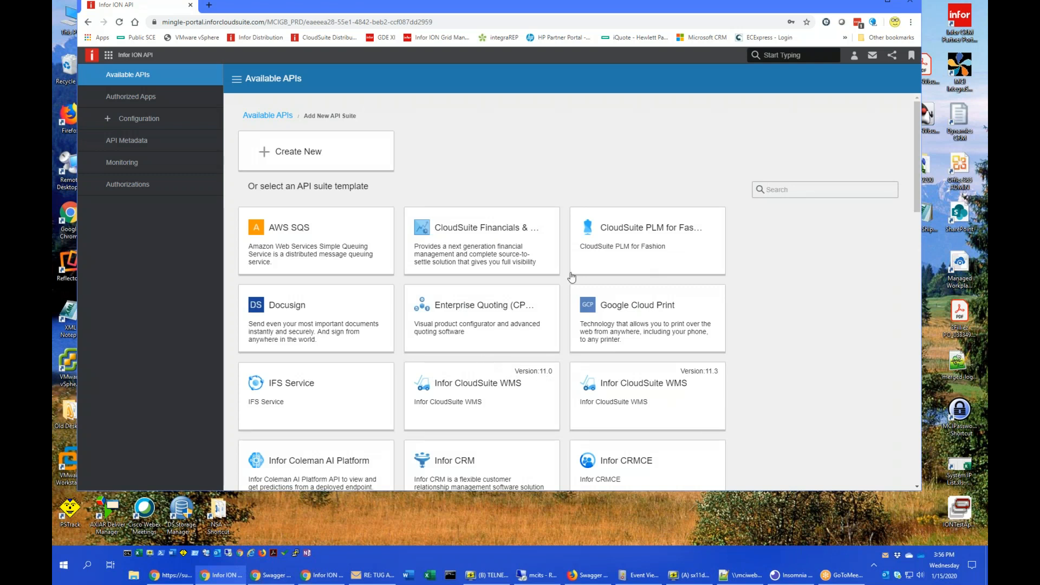
{"action": "left_click", "coordinate": [309, 156]}
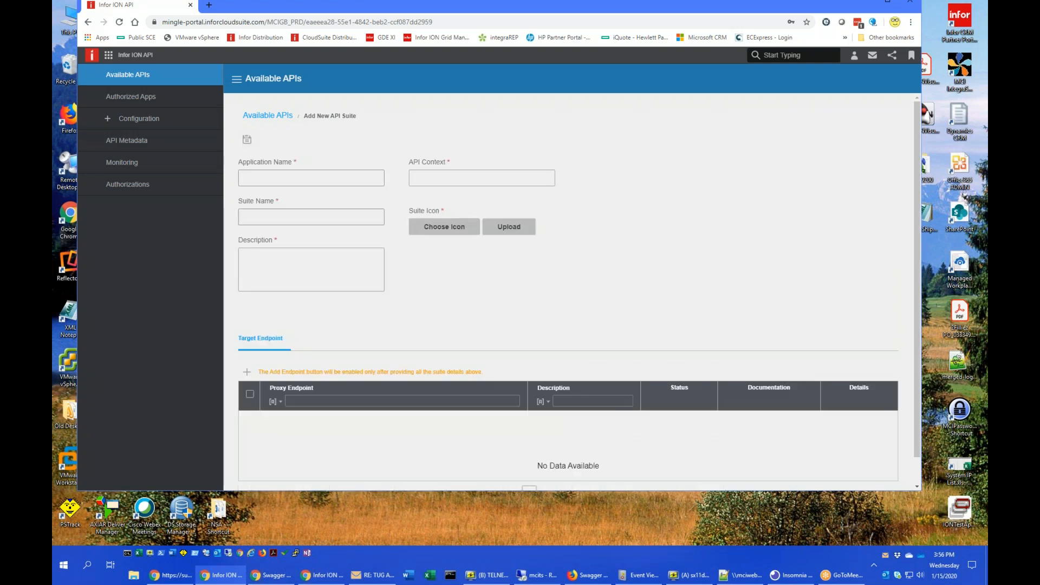
- Set the new suite's application name, suite name and API context to BRIANAPI
{"action": "left_click", "coordinate": [301, 179]}
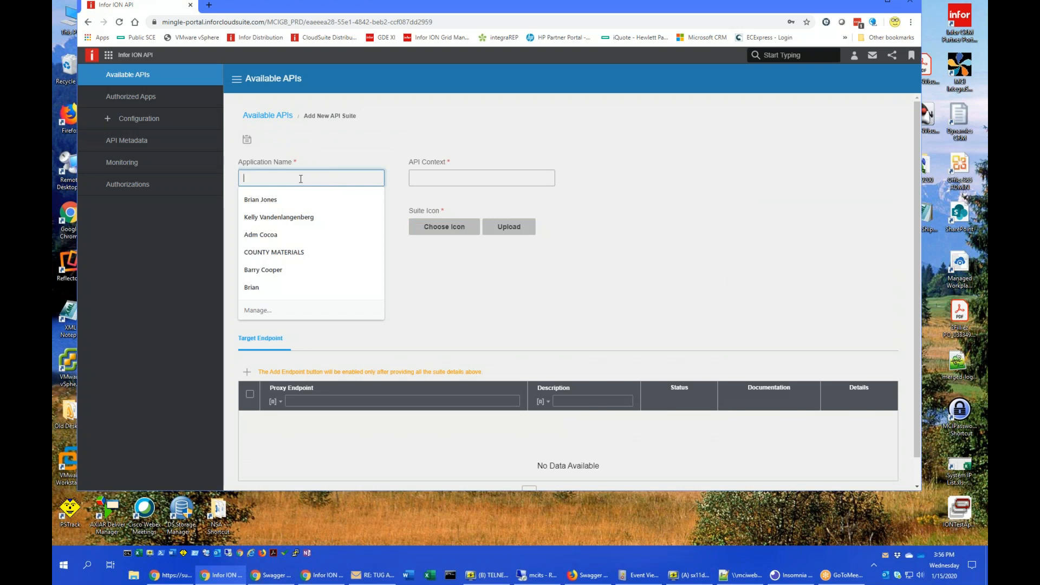
{"action": "type", "text": "BRAN"}
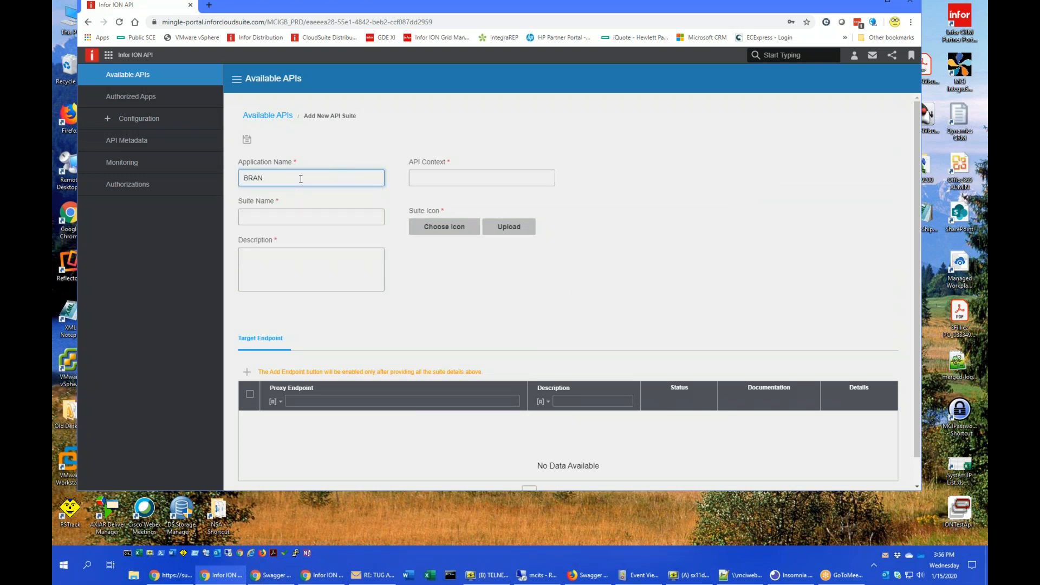
{"action": "key", "text": "BackSpace"}
{"action": "key", "text": "BackSpace"}
{"action": "type", "text": "IANA"}
{"action": "key", "text": "Tab"}
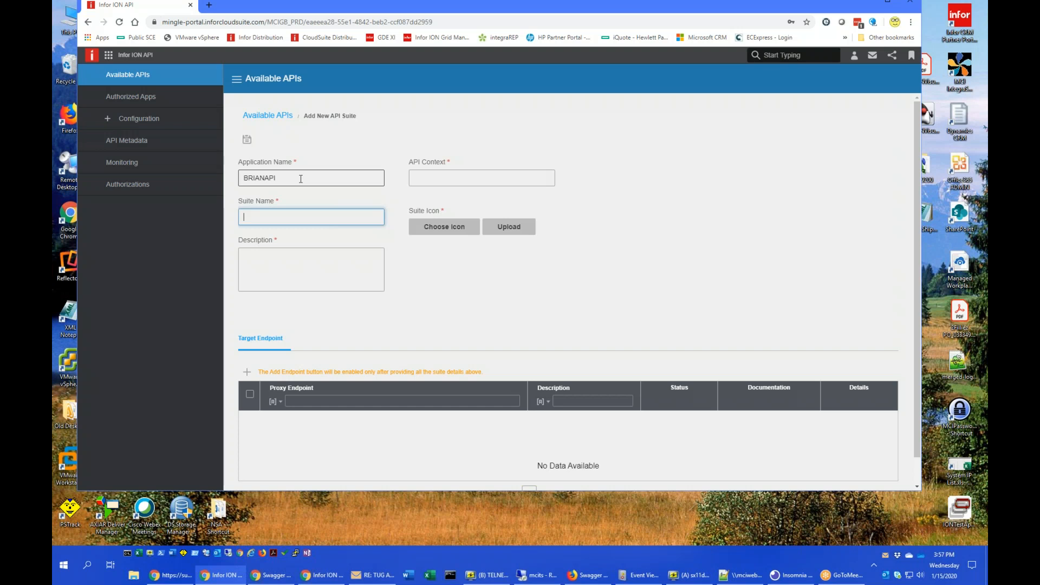
{"action": "type", "text": "BRIANAPI"}
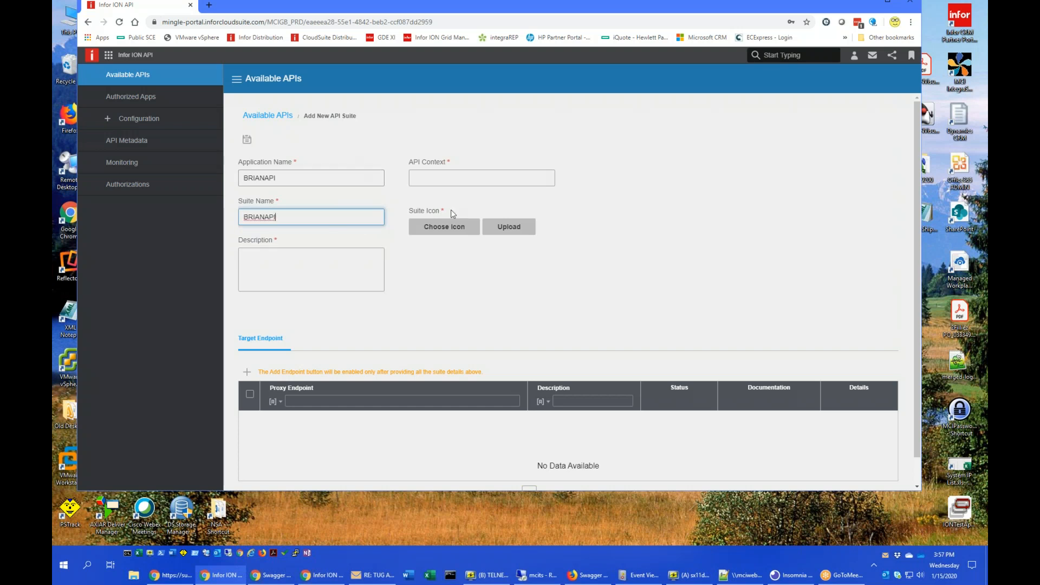
{"action": "left_click", "coordinate": [441, 176]}
{"action": "type", "text": "BRIANAPI"}
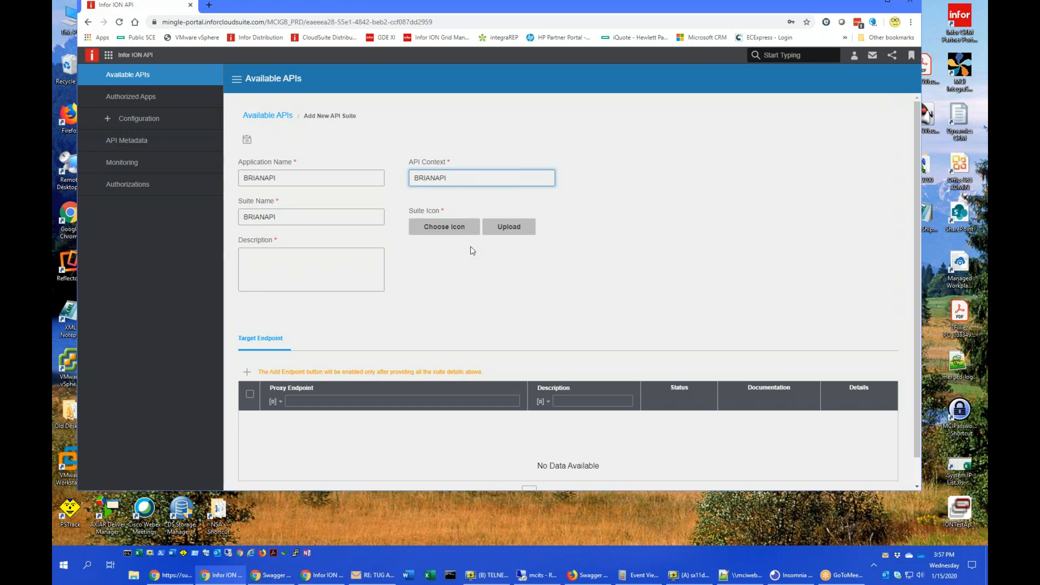
- Assign the green icon with three slanted bars from the icon library to the new API suite
{"action": "left_click", "coordinate": [443, 224]}
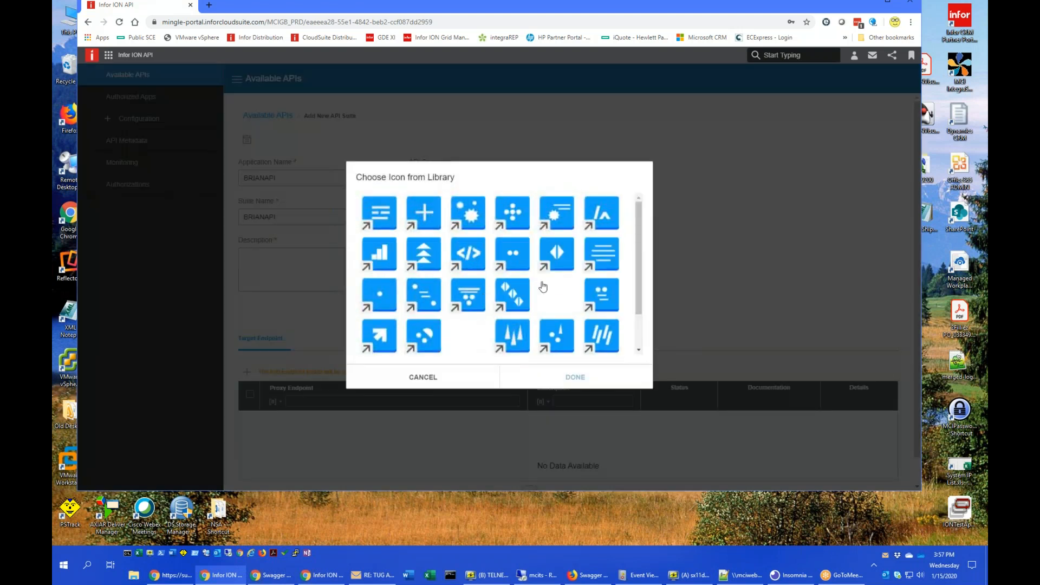
{"action": "scroll", "coordinate": [644, 332], "scroll_direction": "down", "scroll_amount": 2}
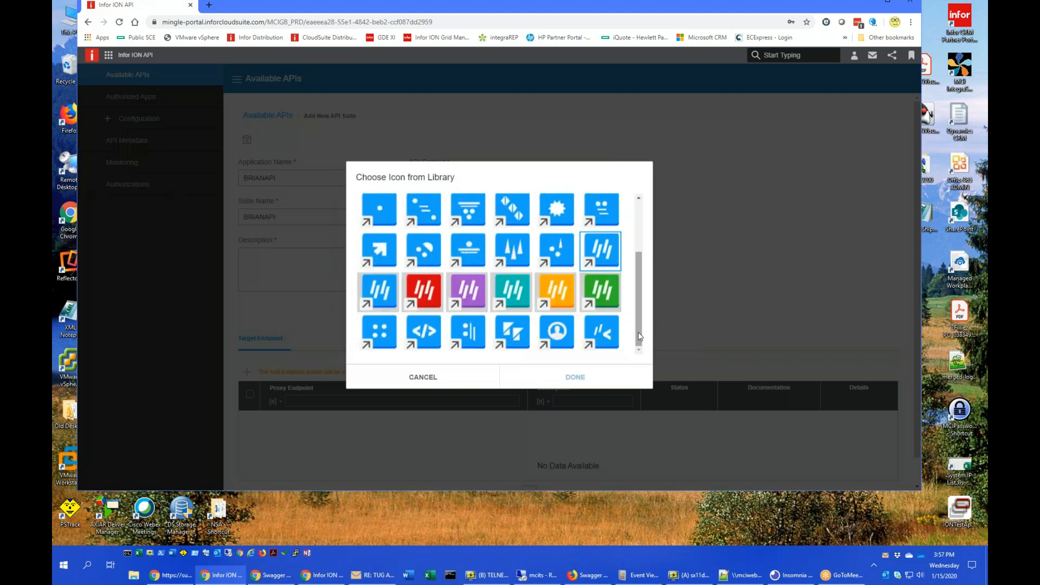
{"action": "left_click", "coordinate": [605, 304]}
{"action": "left_click", "coordinate": [576, 375]}
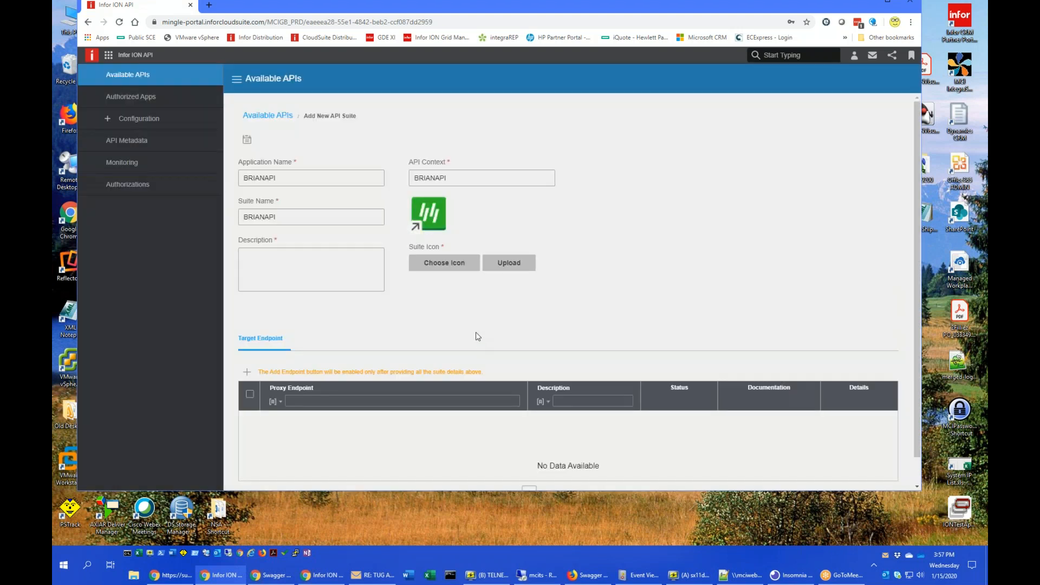
- Set the new suite's description to My Test API and start adding a target endpoint
{"action": "left_click", "coordinate": [321, 267]}
{"action": "type", "text": "My Test API"}
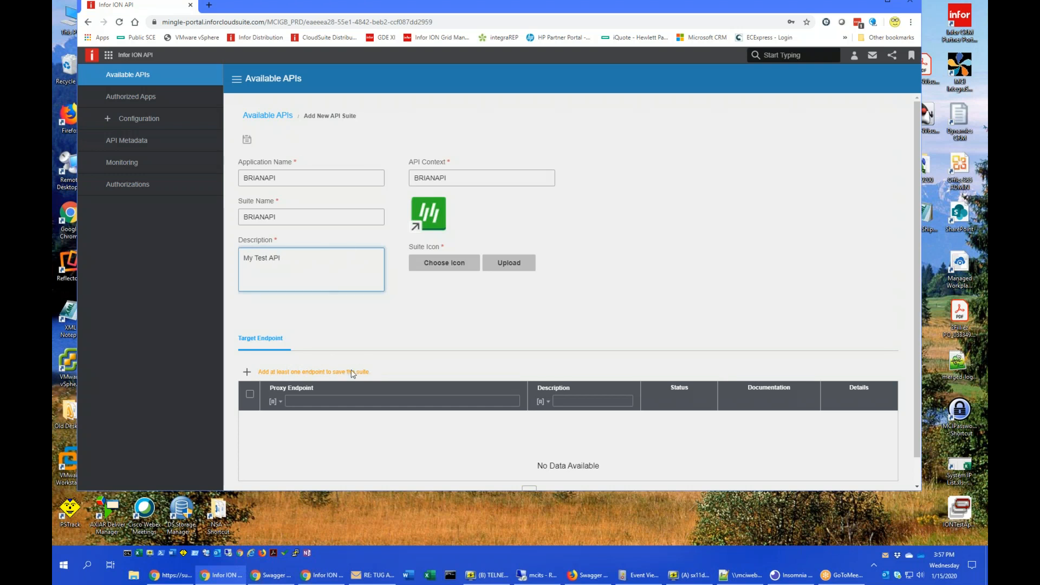
{"action": "left_click", "coordinate": [247, 372]}
- Begin the target endpoint URL with https: and bring up the apitestswagger.json window, placed low on the desktop for reference
{"action": "left_click", "coordinate": [296, 168]}
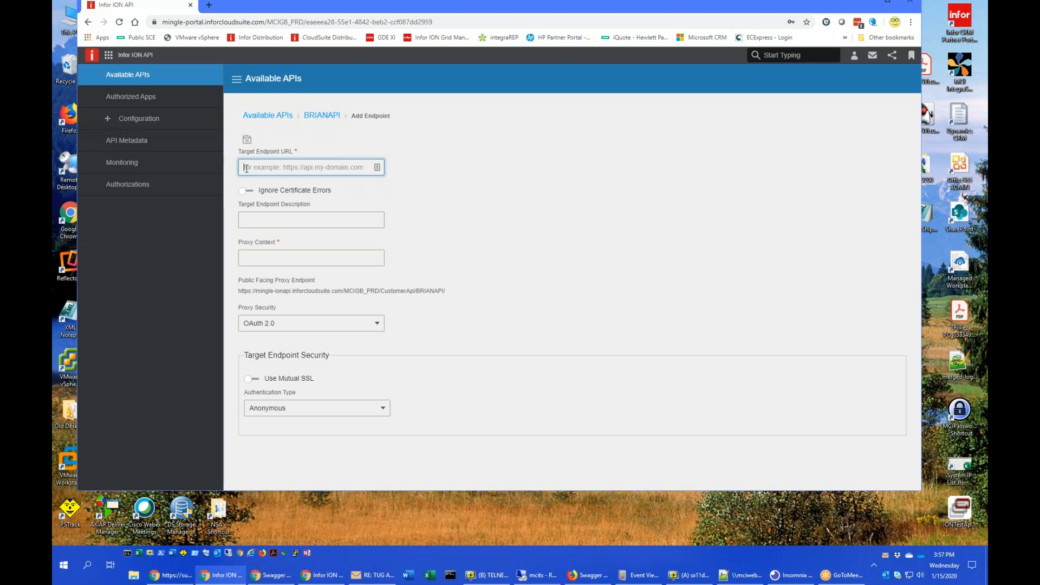
{"action": "type", "text": "https"}
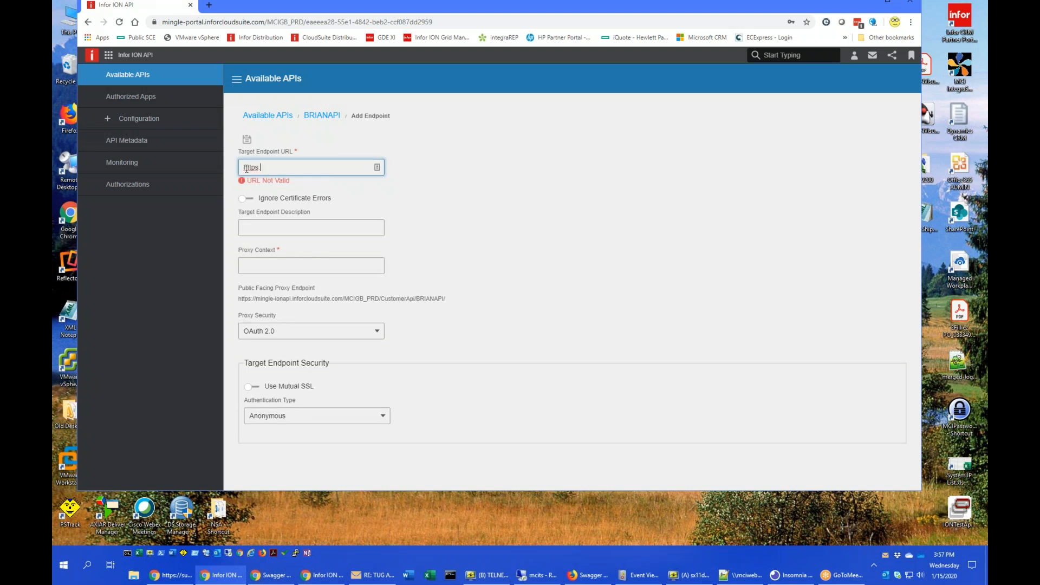
{"action": "type", "text": ":"}
{"action": "left_click", "coordinate": [292, 577]}
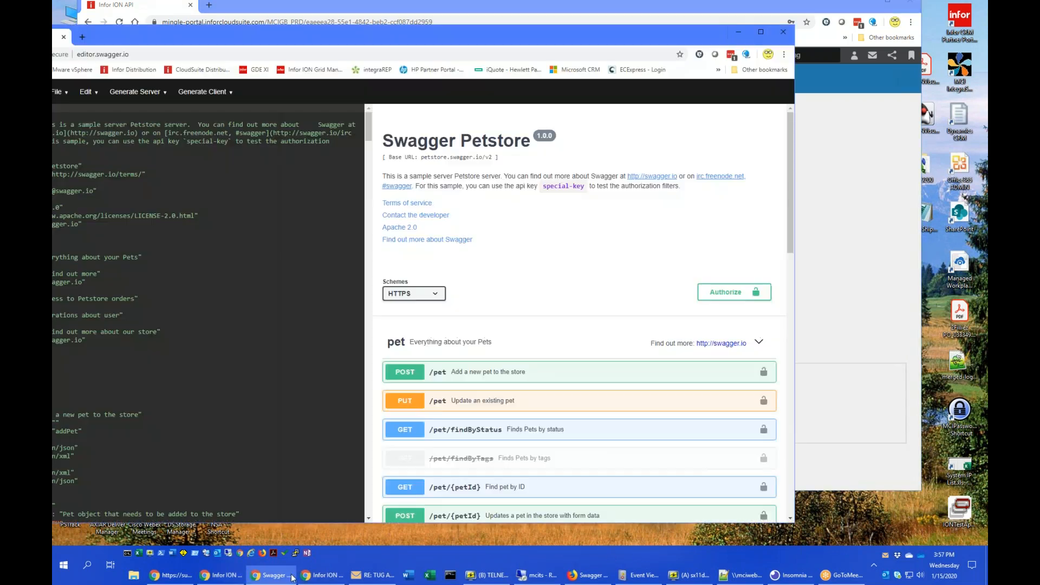
{"action": "left_click", "coordinate": [737, 36]}
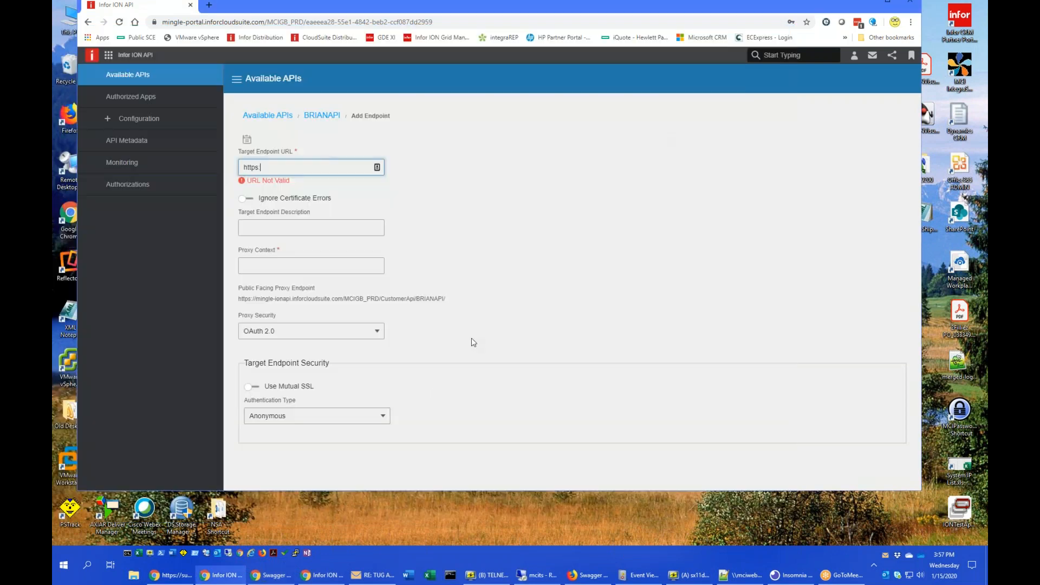
{"action": "mouse_move", "coordinate": [183, 578]}
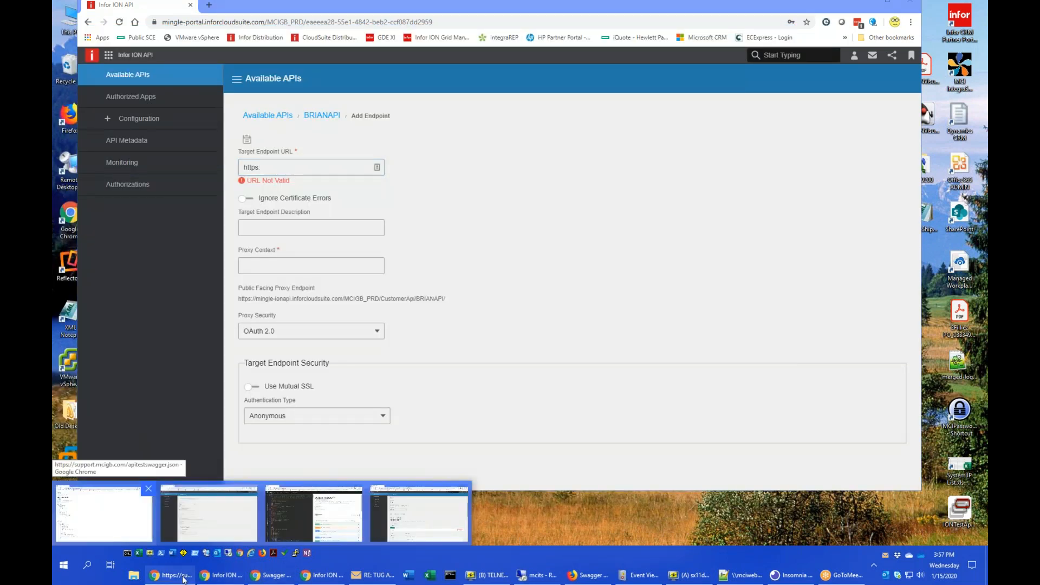
{"action": "left_click", "coordinate": [130, 528]}
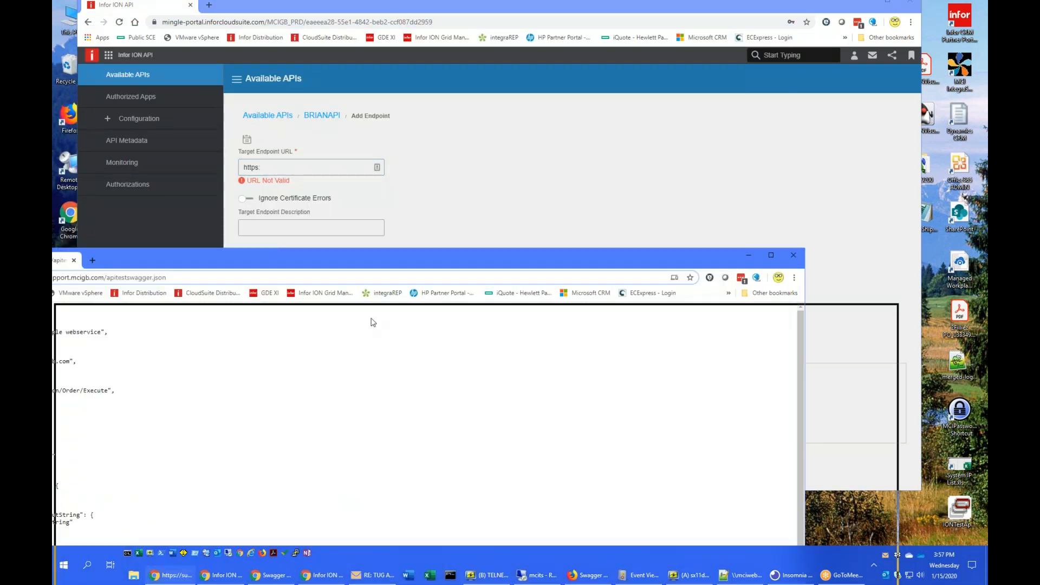
{"action": "left_click_drag", "start_coordinate": [261, 257], "coordinate": [397, 330]}
{"action": "left_click_drag", "start_coordinate": [429, 400], "coordinate": [428, 404]}
{"action": "left_click", "coordinate": [294, 163]}
{"action": "type", "text": "//testapi.mcigb.com/in"}
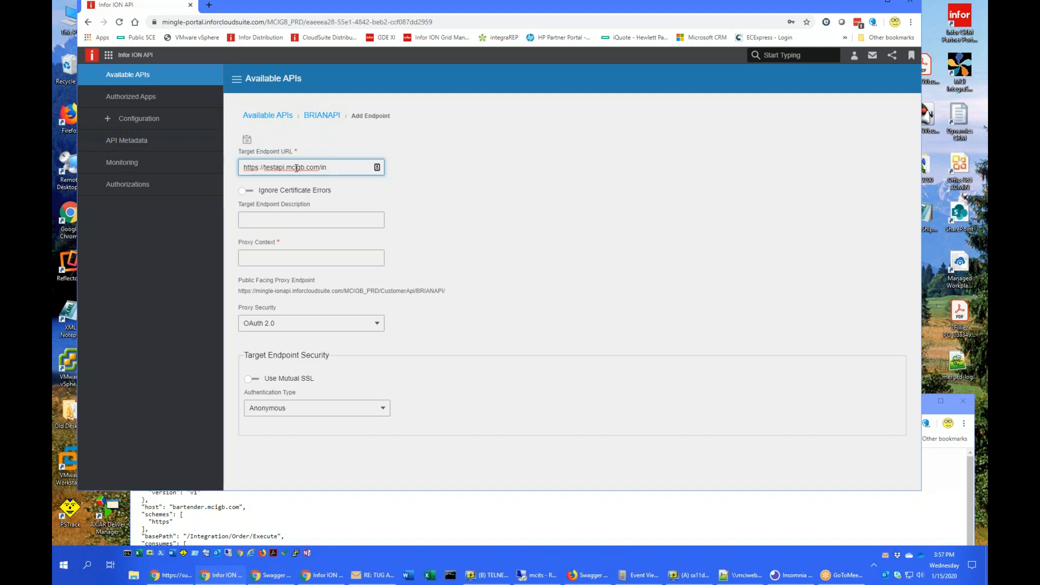
{"action": "type", "text": "ntegration/Order/Execu"}
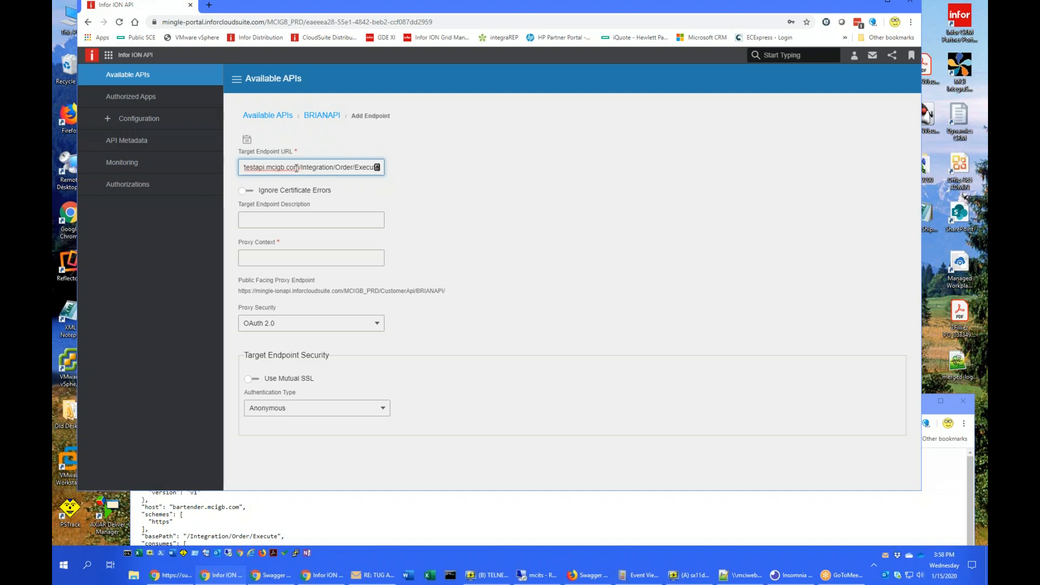
{"action": "type", "text": "te"}
{"action": "left_click", "coordinate": [276, 219]}
{"action": "left_click", "coordinate": [248, 191]}
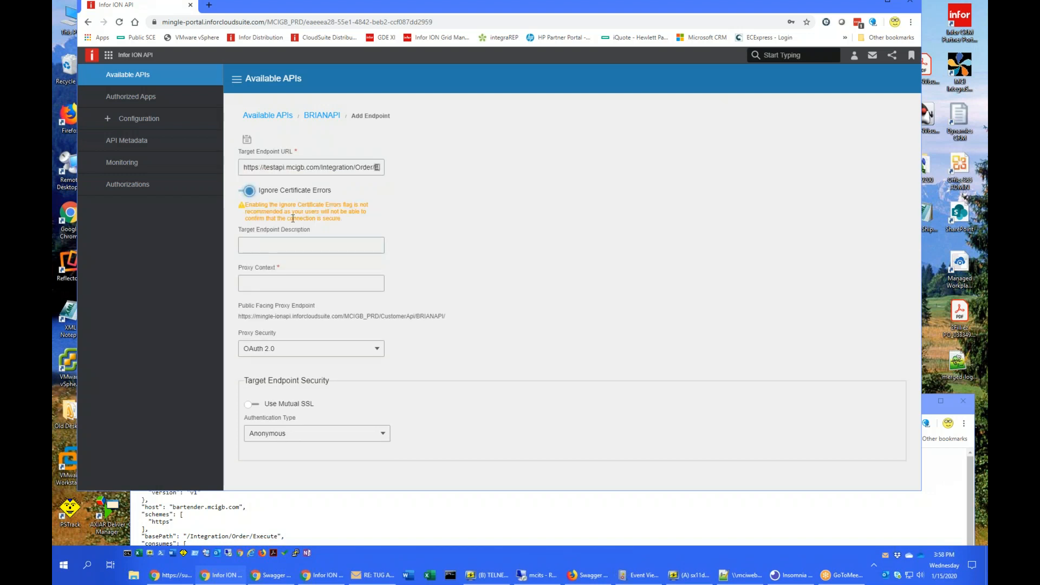
- Set the target endpoint description to My Sample API and the proxy context to public
{"action": "left_click", "coordinate": [279, 246]}
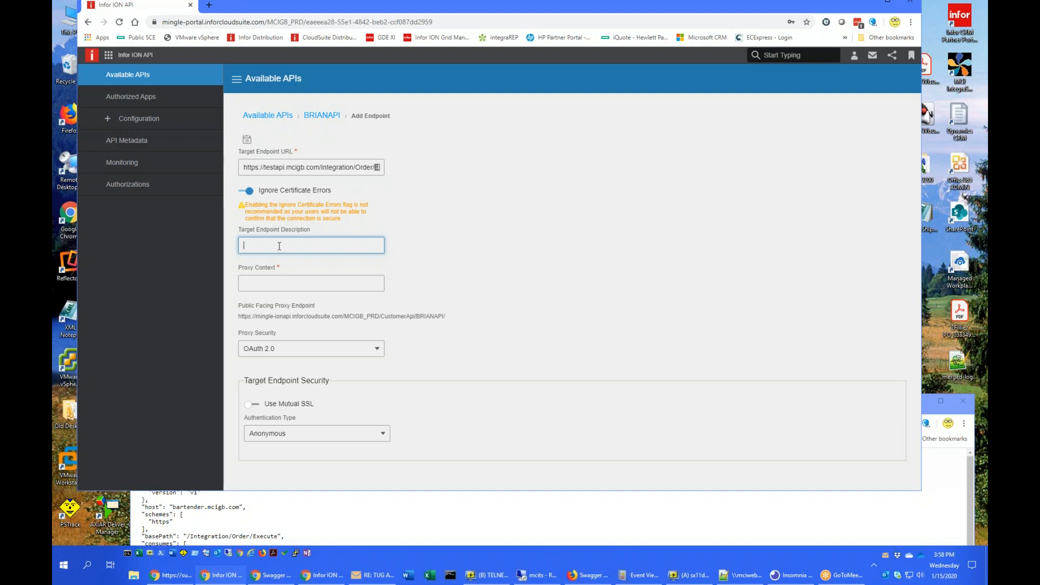
{"action": "type", "text": "My Endpoin"}
{"action": "key", "text": "BackSpace"}
{"action": "key", "text": "BackSpace"}
{"action": "key", "text": "BackSpace"}
{"action": "key", "text": "BackSpace"}
{"action": "key", "text": "BackSpace"}
{"action": "key", "text": "BackSpace"}
{"action": "key", "text": "BackSpace"}
{"action": "type", "text": "Sample API"}
{"action": "key", "text": "Tab"}
{"action": "type", "text": "pro"}
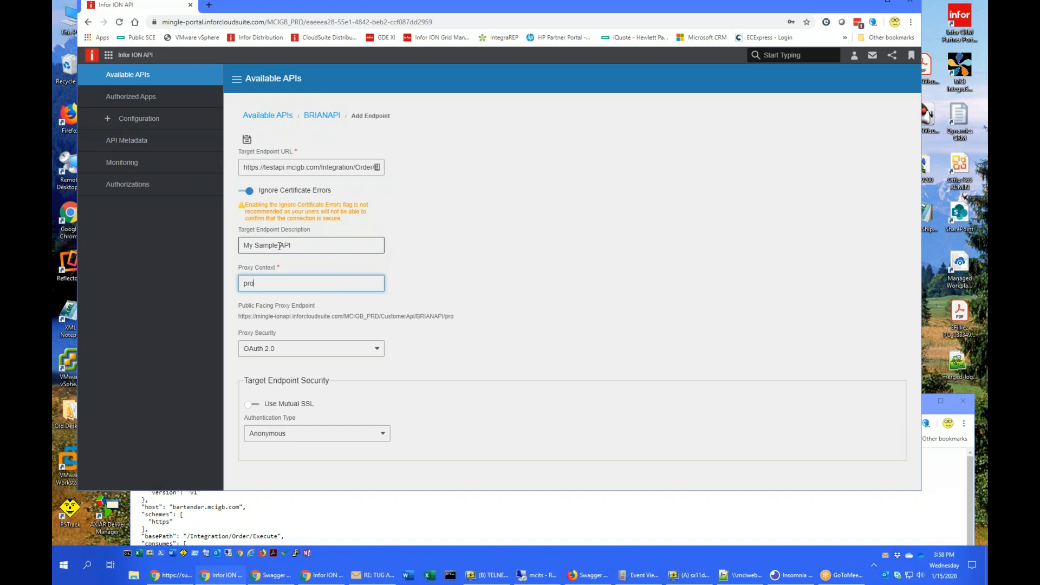
{"action": "type", "text": "ublic"}
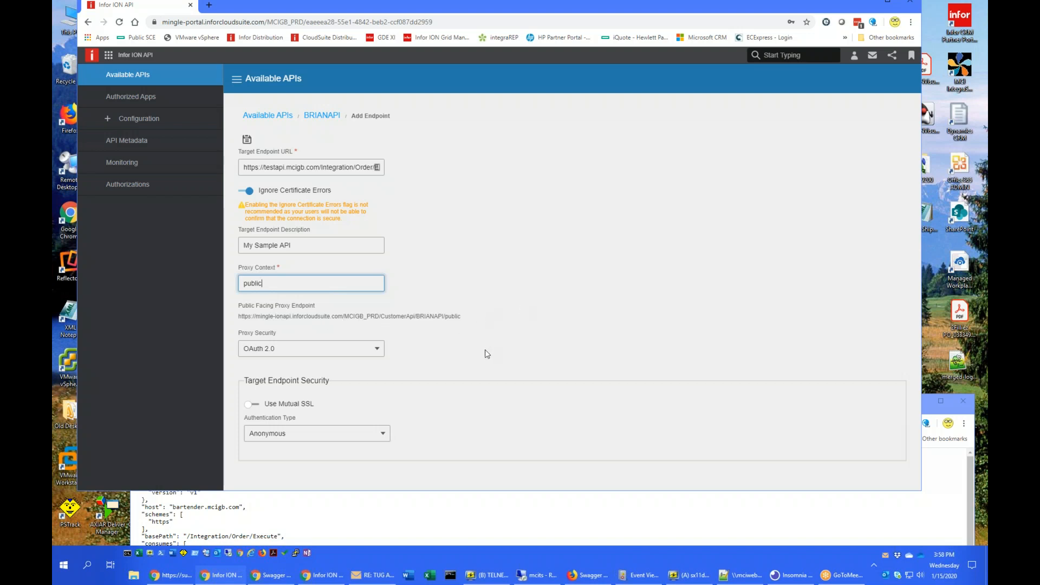
- Set the endpoint's proxy security to Anonymous and save the endpoint
{"action": "left_click", "coordinate": [374, 348]}
{"action": "left_click", "coordinate": [260, 380]}
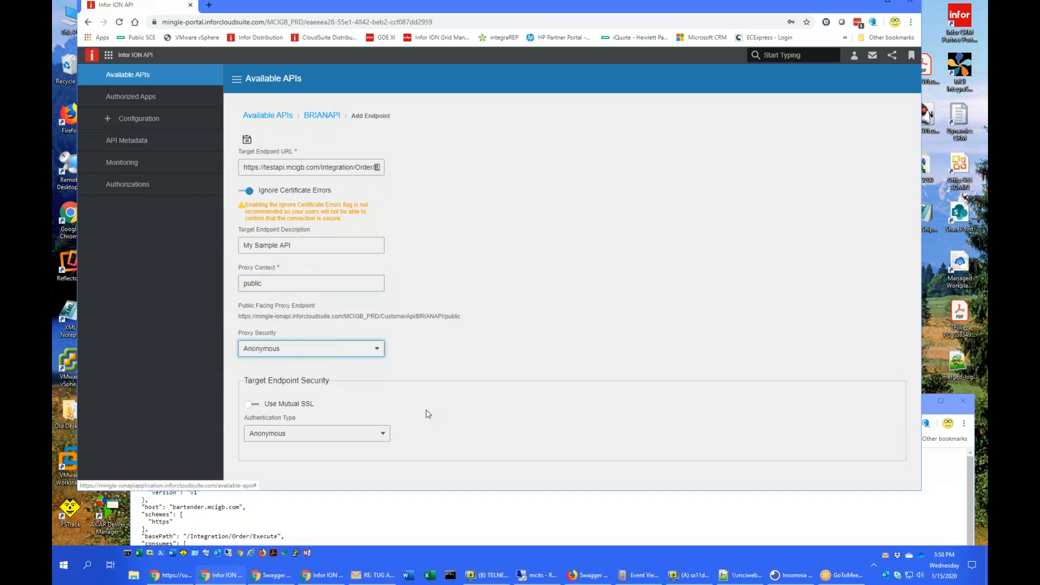
{"action": "left_click", "coordinate": [247, 139]}
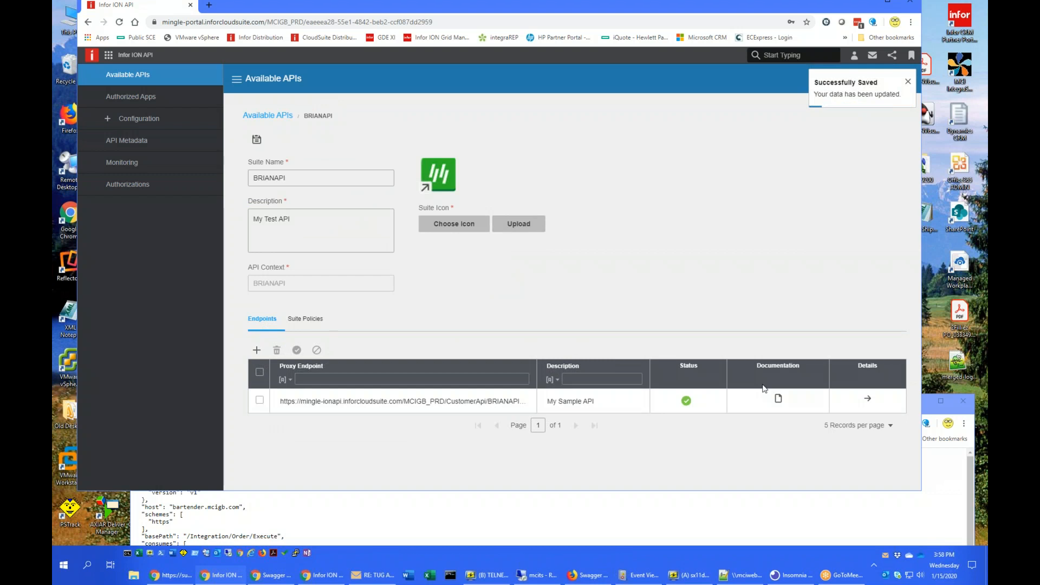
{"action": "left_click", "coordinate": [777, 398]}
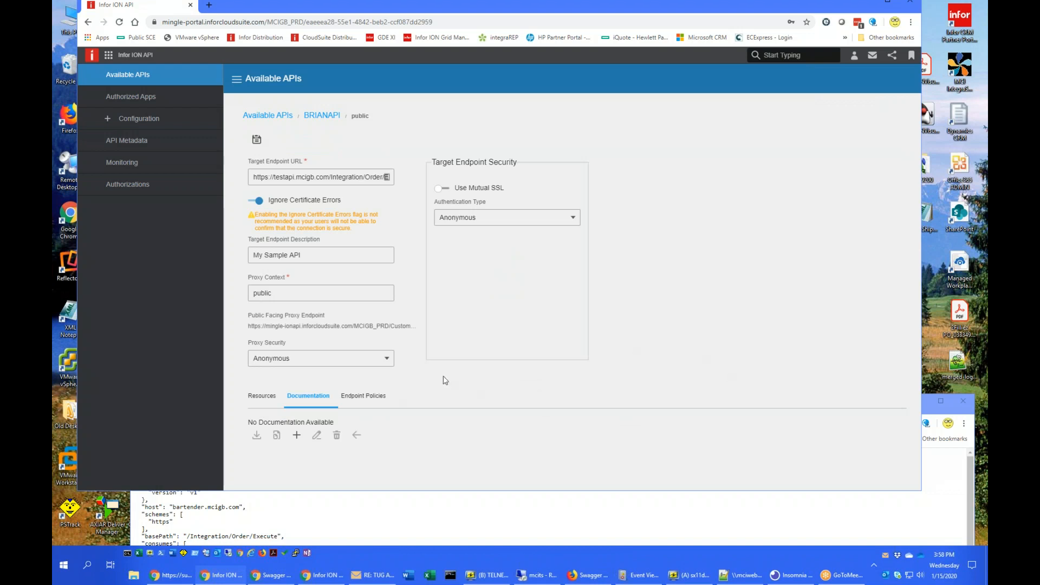
{"action": "left_click", "coordinate": [296, 435]}
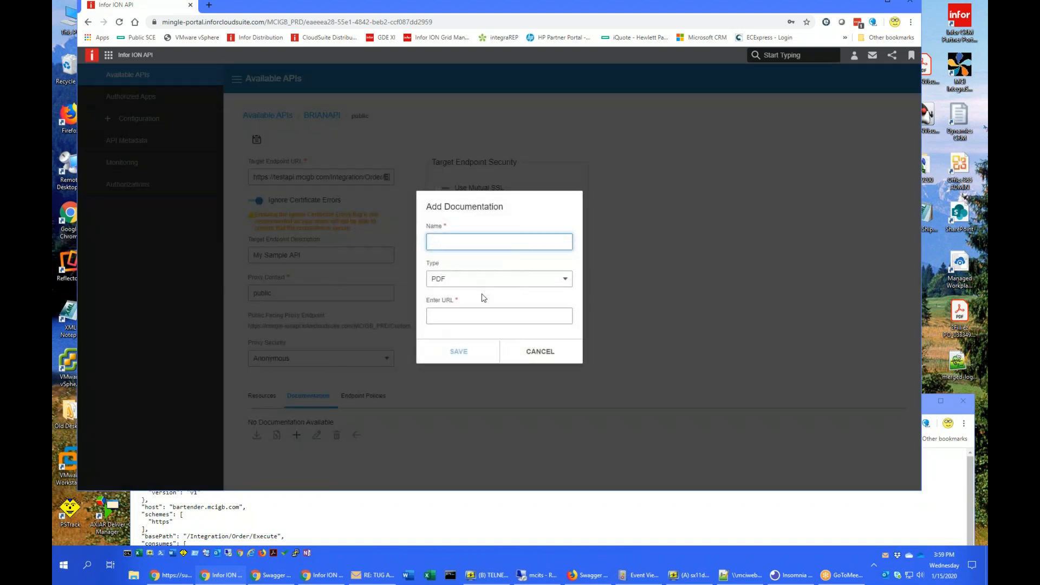
{"action": "left_click", "coordinate": [556, 278]}
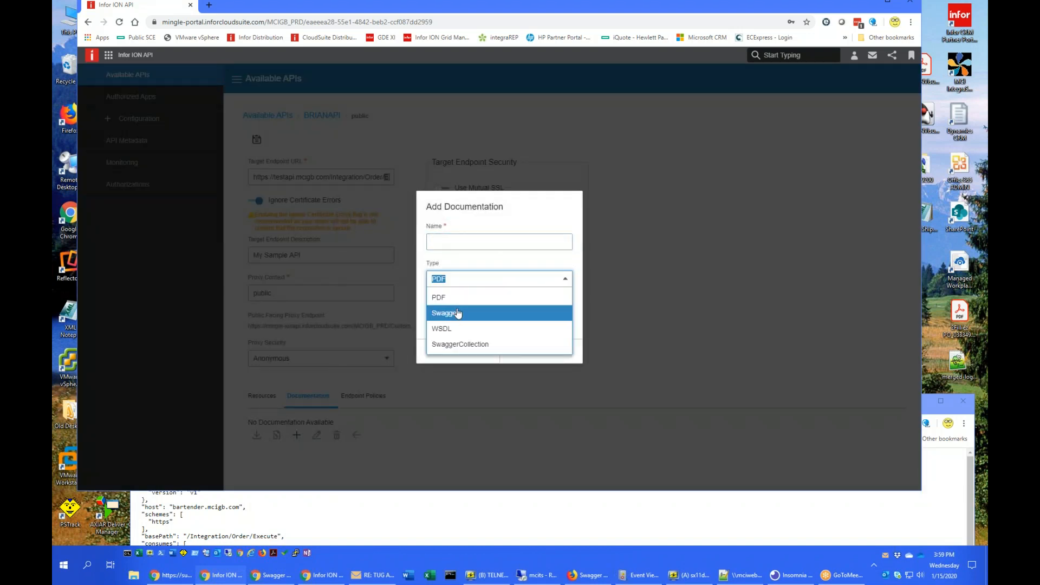
{"action": "left_click", "coordinate": [457, 313]}
{"action": "left_click", "coordinate": [462, 246]}
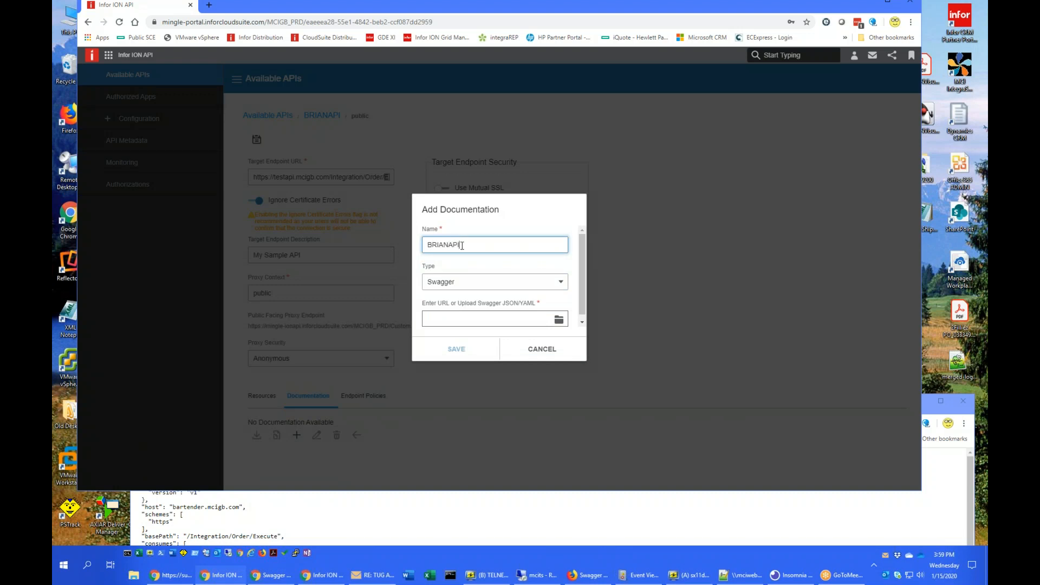
{"action": "left_click", "coordinate": [455, 317]}
{"action": "type", "text": "https://suppo"}
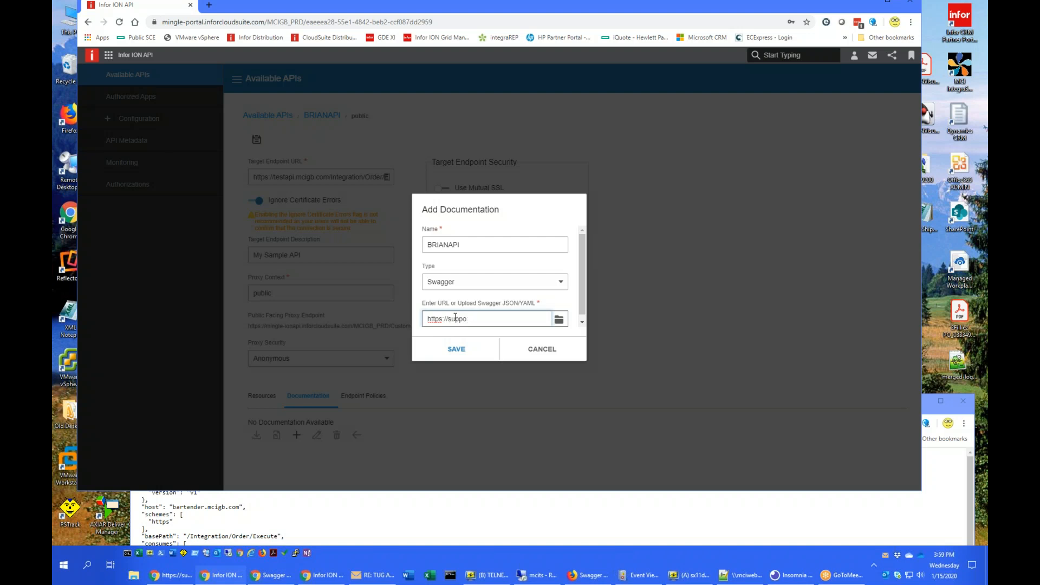
{"action": "type", "text": "igb."}
{"action": "type", "text": "com/apitestswagger.json"}
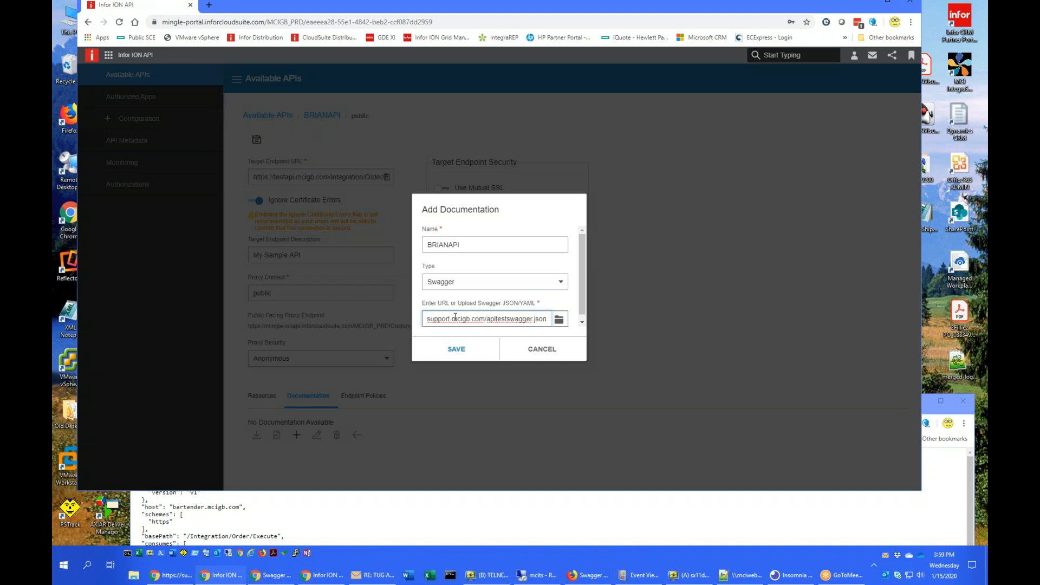
{"action": "left_click", "coordinate": [465, 350]}
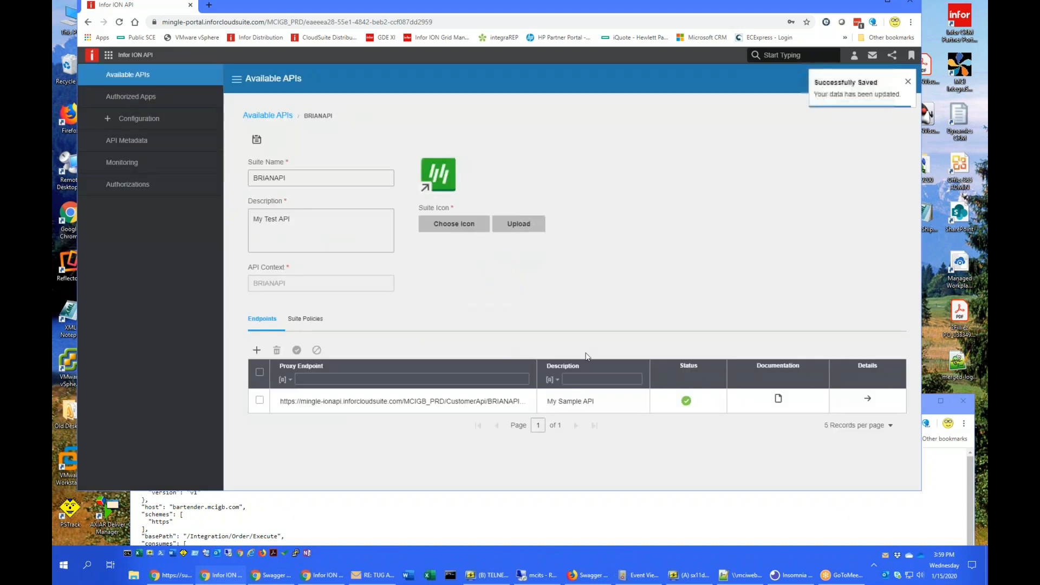
- Open the My Sample API endpoint's documentation and arrange the browser over the bartender remote desktop, leaving the ML2251 print queue uncovered
{"action": "left_click", "coordinate": [779, 402]}
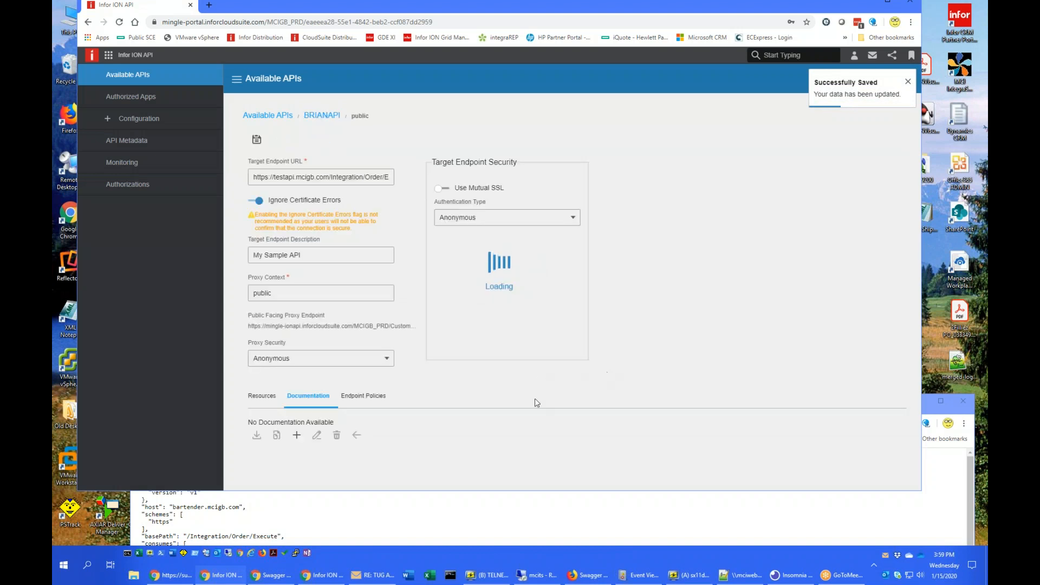
{"action": "scroll", "coordinate": [547, 406], "scroll_direction": "down", "scroll_amount": 2}
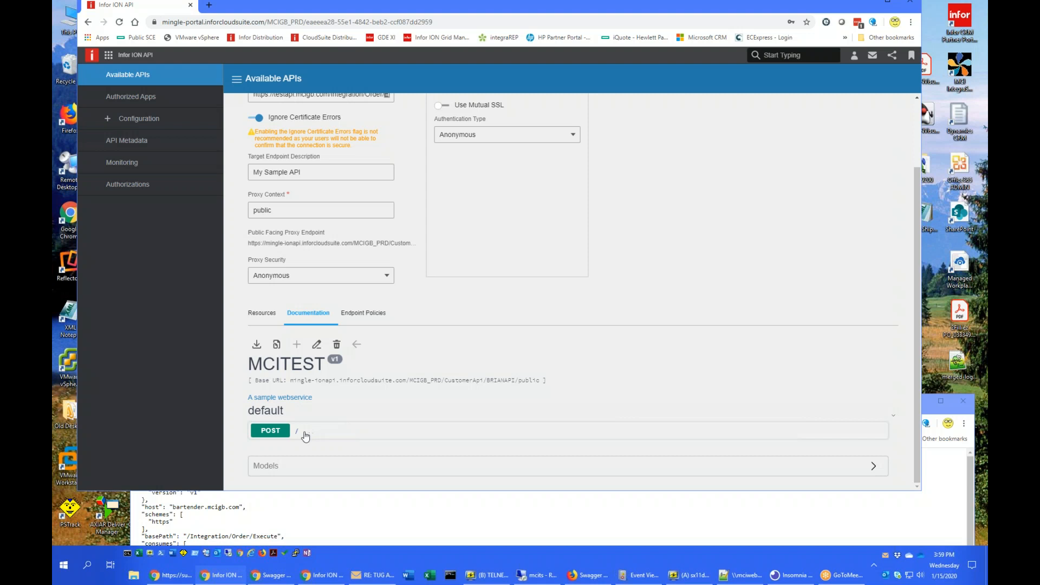
{"action": "left_click_drag", "start_coordinate": [986, 103], "coordinate": [807, 31]}
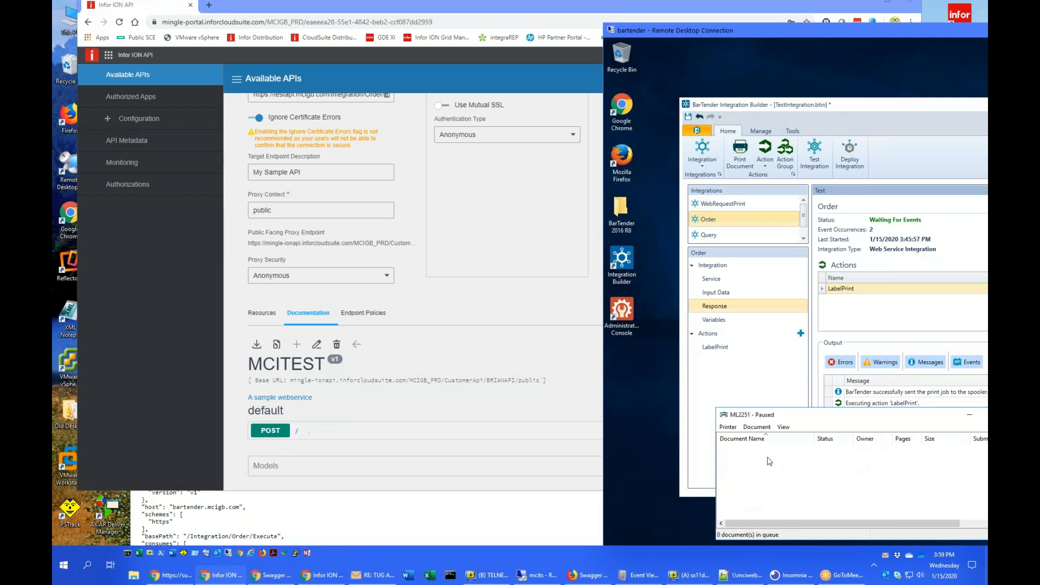
{"action": "left_click", "coordinate": [416, 469]}
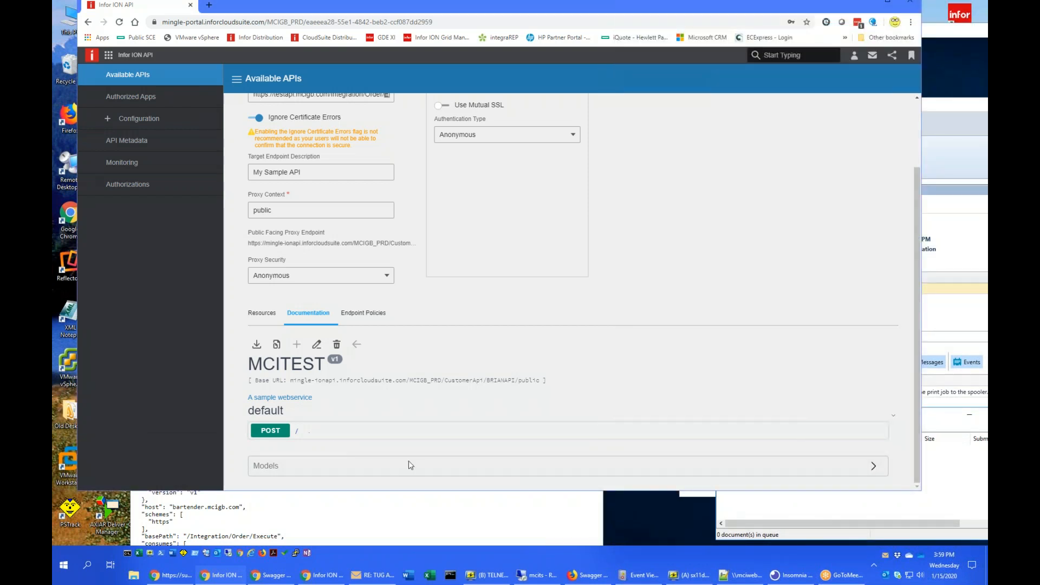
{"action": "left_click_drag", "start_coordinate": [628, 489], "coordinate": [628, 447]}
- Try out the MCITEST POST operation with a test order number as the Order value and execute the request
{"action": "left_click", "coordinate": [269, 431]}
{"action": "scroll", "coordinate": [650, 336], "scroll_direction": "down", "scroll_amount": 3}
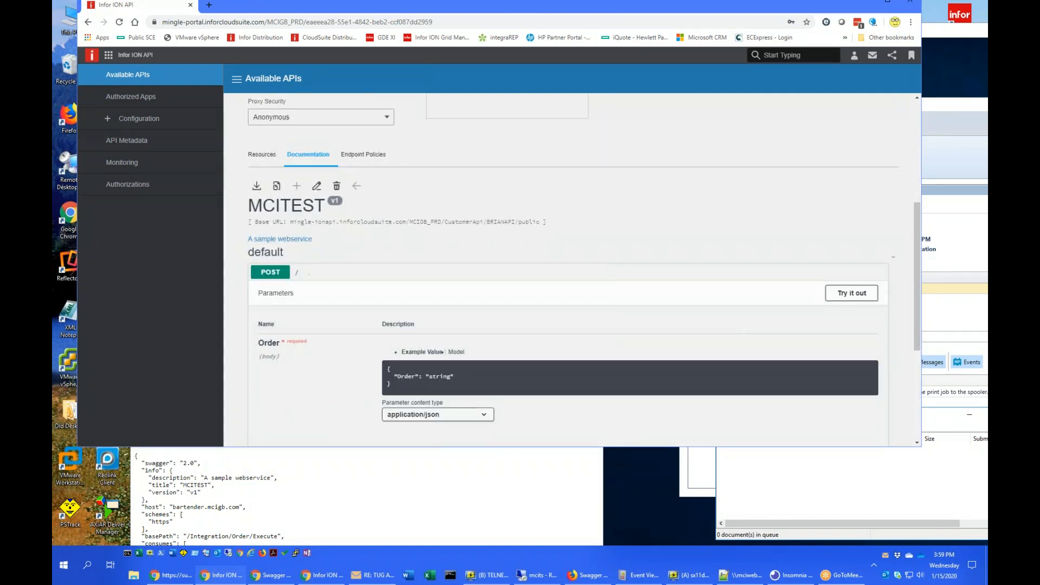
{"action": "left_click", "coordinate": [859, 290]}
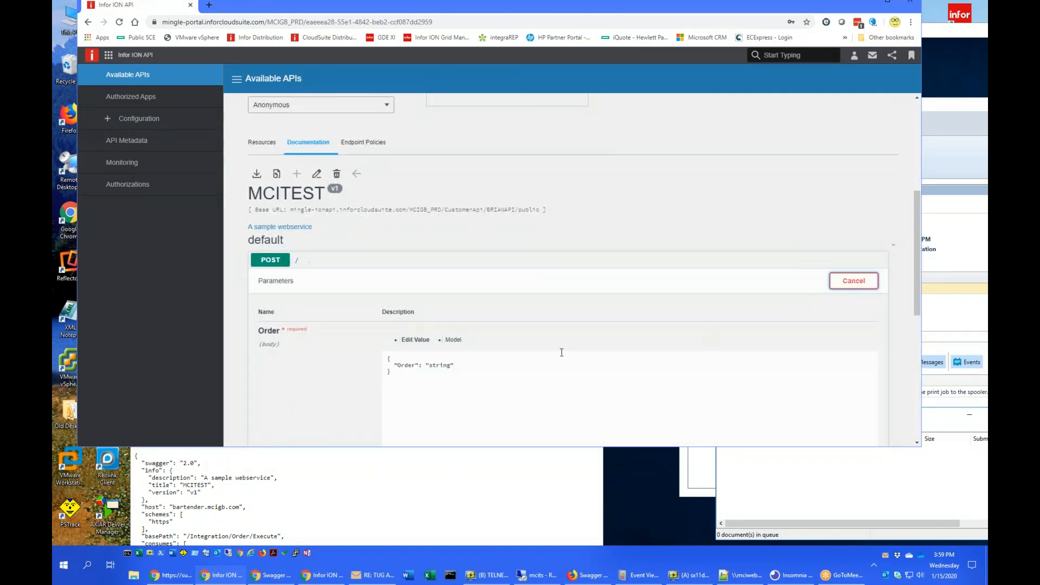
{"action": "scroll", "coordinate": [559, 353], "scroll_direction": "down", "scroll_amount": 1}
{"action": "left_click", "coordinate": [450, 292]}
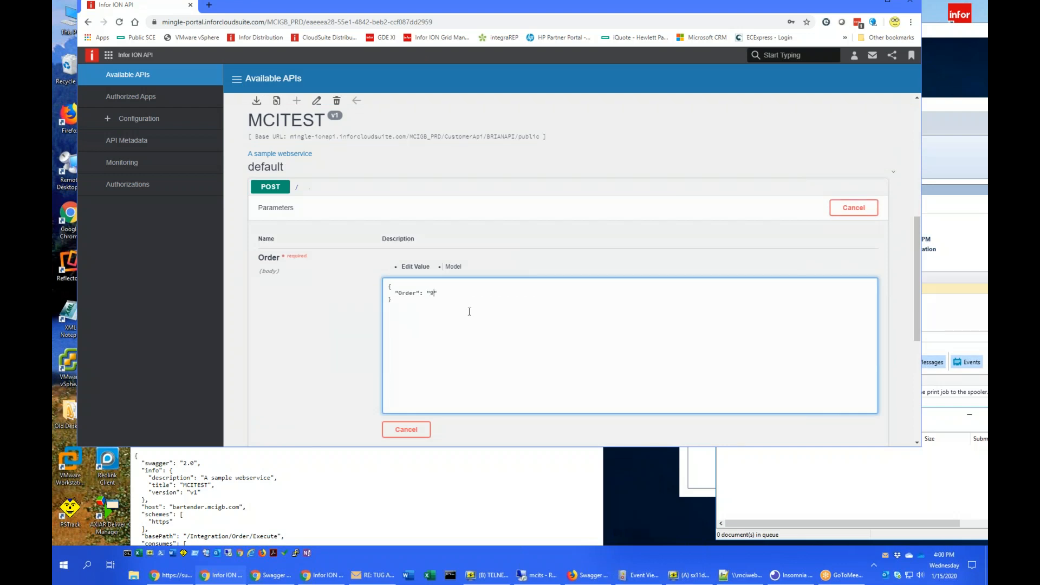
{"action": "scroll", "coordinate": [469, 311], "scroll_direction": "down", "scroll_amount": 4}
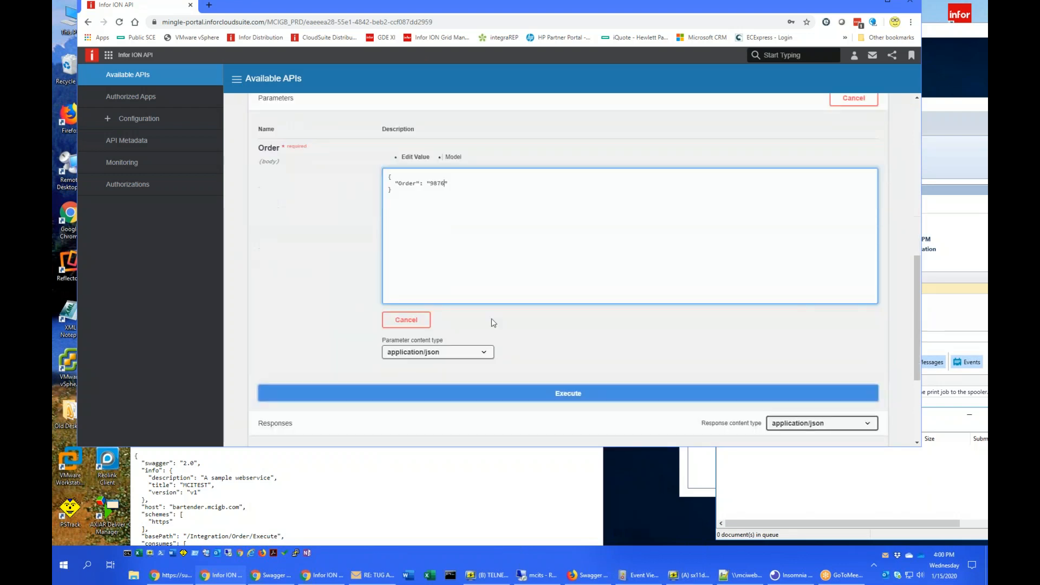
{"action": "left_click", "coordinate": [514, 276]}
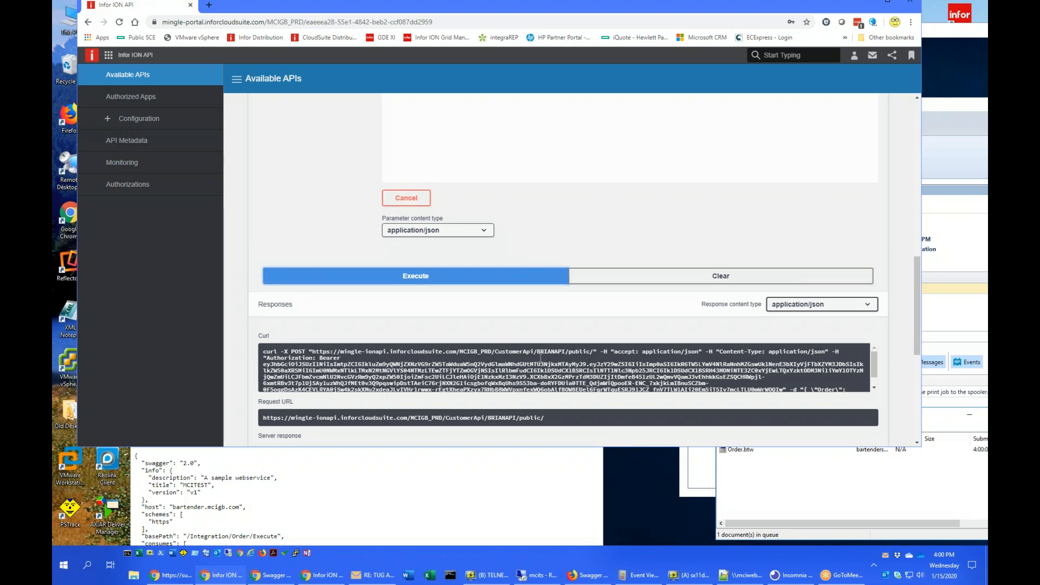
- Review the server response and check the ML2251 print queue on the bartender remote desktop
{"action": "scroll", "coordinate": [353, 368], "scroll_direction": "down", "scroll_amount": 5}
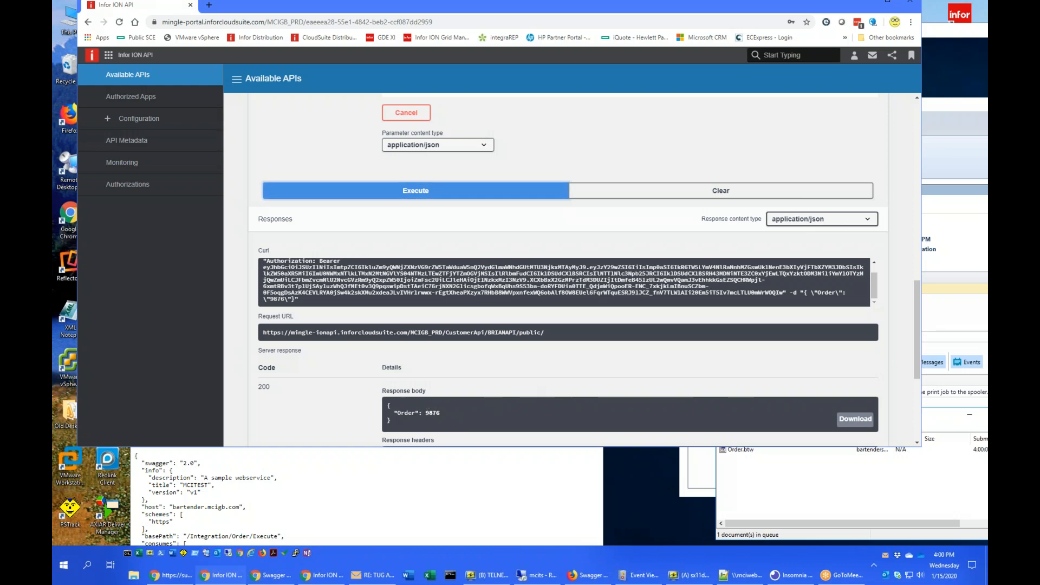
{"action": "left_click", "coordinate": [915, 464]}
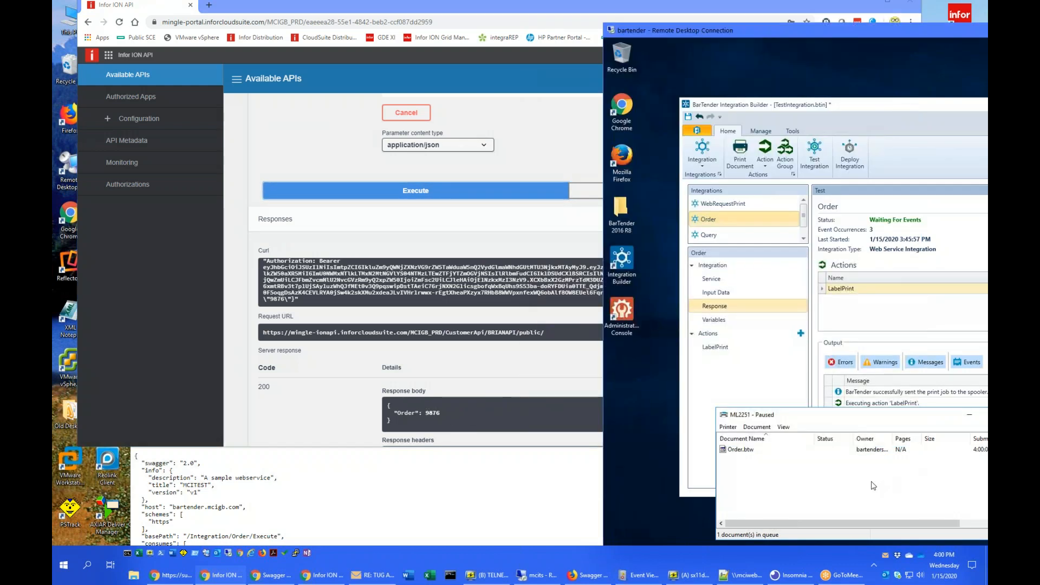
{"action": "left_click_drag", "start_coordinate": [818, 415], "coordinate": [779, 385]}
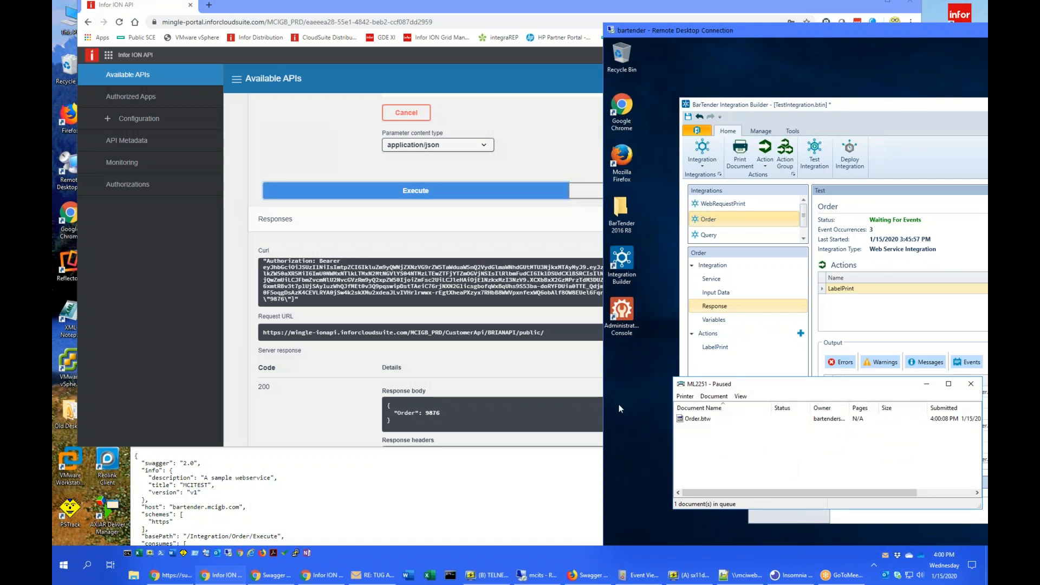
- Delete the Order.btw job from the ML2251 print queue and return to the endpoint documentation in Infor ION API
{"action": "left_click", "coordinate": [696, 420]}
{"action": "key", "text": "Delete"}
{"action": "key", "text": "Return"}
{"action": "left_click", "coordinate": [585, 255]}
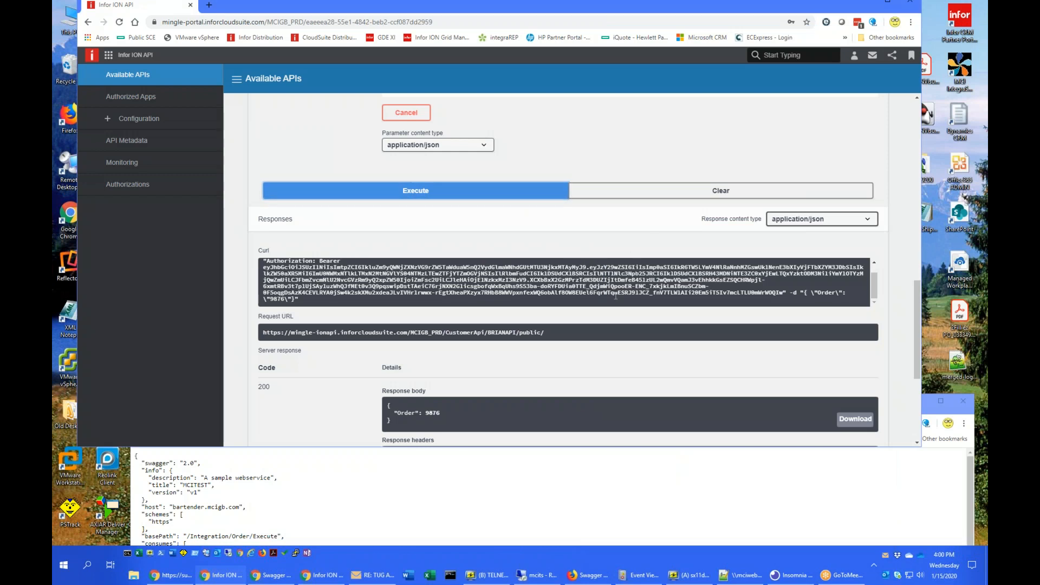
- Switch from the endpoint documentation to ION Desk, view the activation policies, and return to the Workflows list
{"action": "scroll", "coordinate": [563, 282], "scroll_direction": "up", "scroll_amount": 1}
{"action": "scroll", "coordinate": [650, 163], "scroll_direction": "up", "scroll_amount": 15}
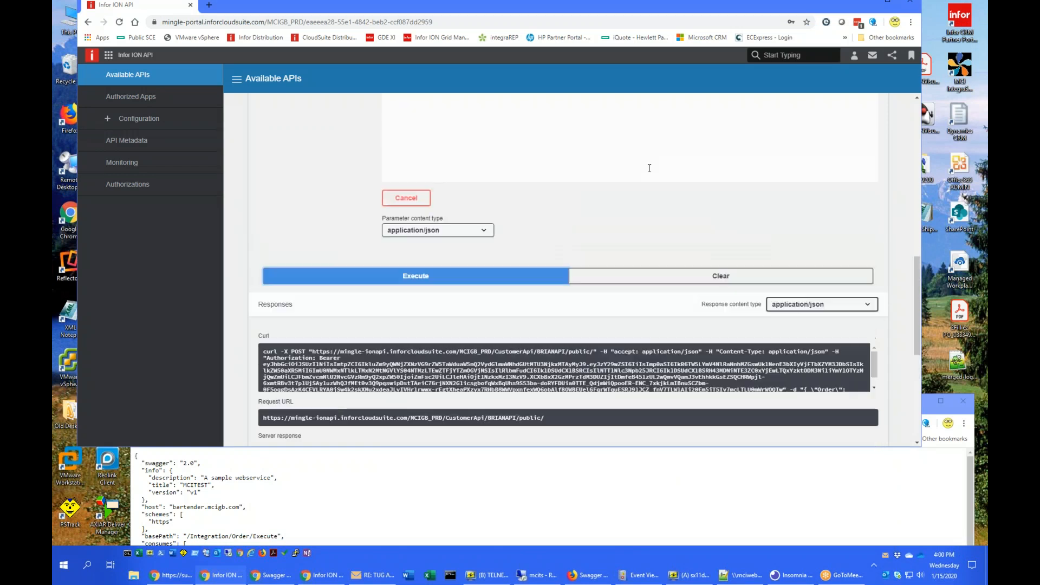
{"action": "scroll", "coordinate": [583, 244], "scroll_direction": "up", "scroll_amount": 1}
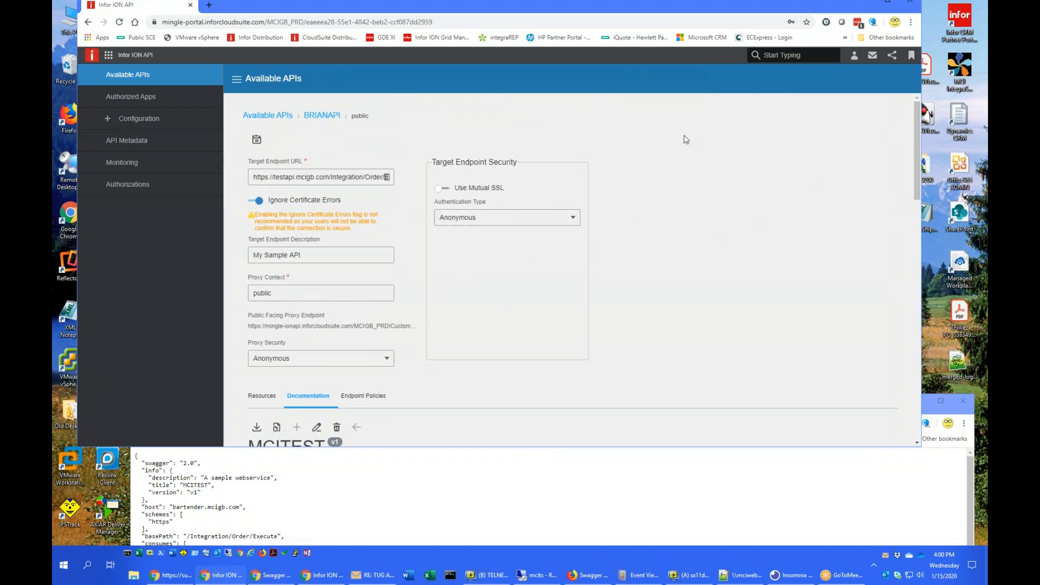
{"action": "left_click", "coordinate": [109, 56]}
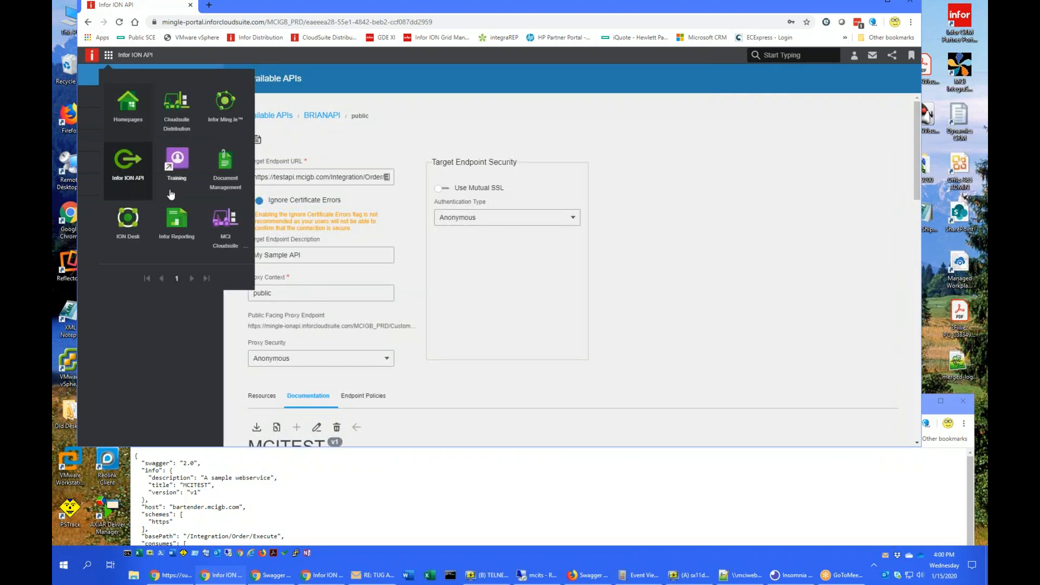
{"action": "left_click", "coordinate": [128, 219]}
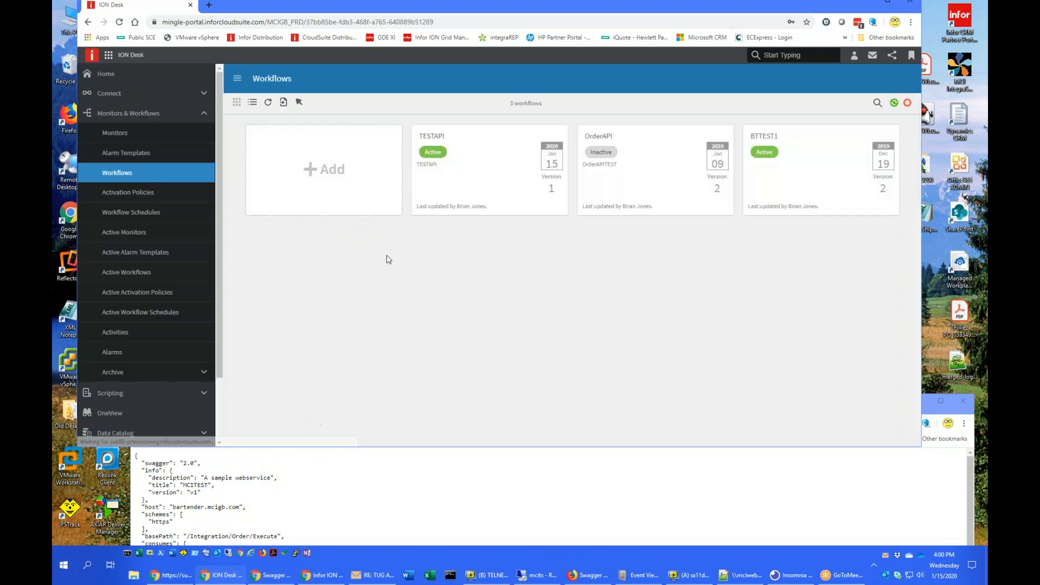
{"action": "left_click", "coordinate": [146, 197]}
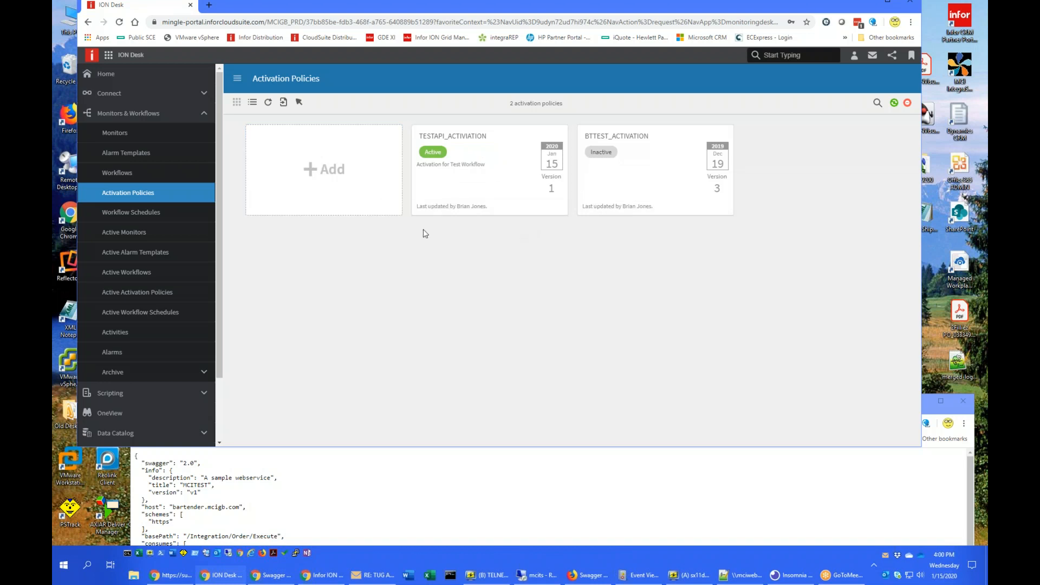
{"action": "left_click", "coordinate": [115, 173]}
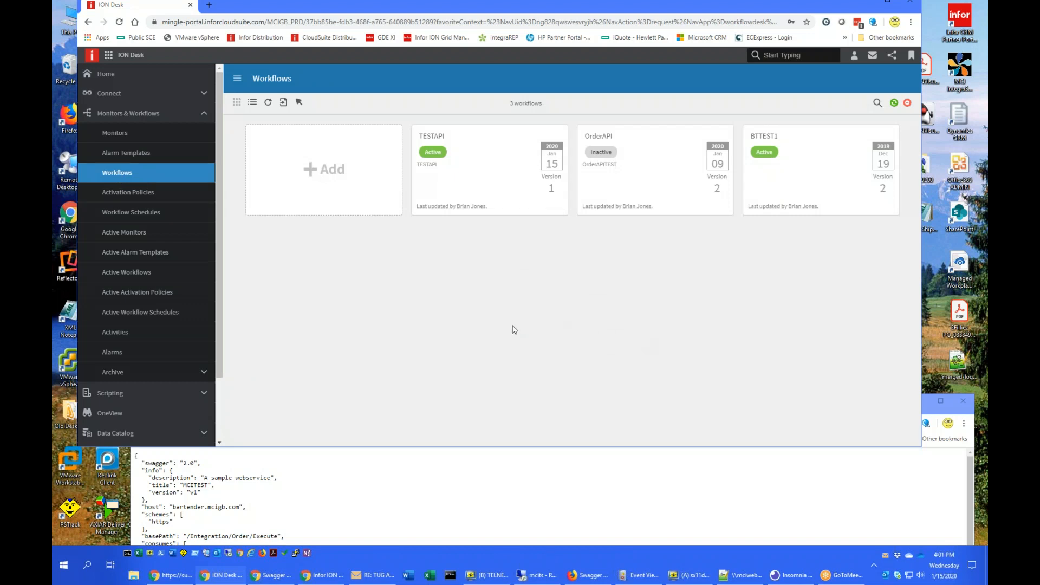
- Duplicate the TESTAPI workflow, name the copy BRIANAPI, and save it
{"action": "mouse_move", "coordinate": [485, 193]}
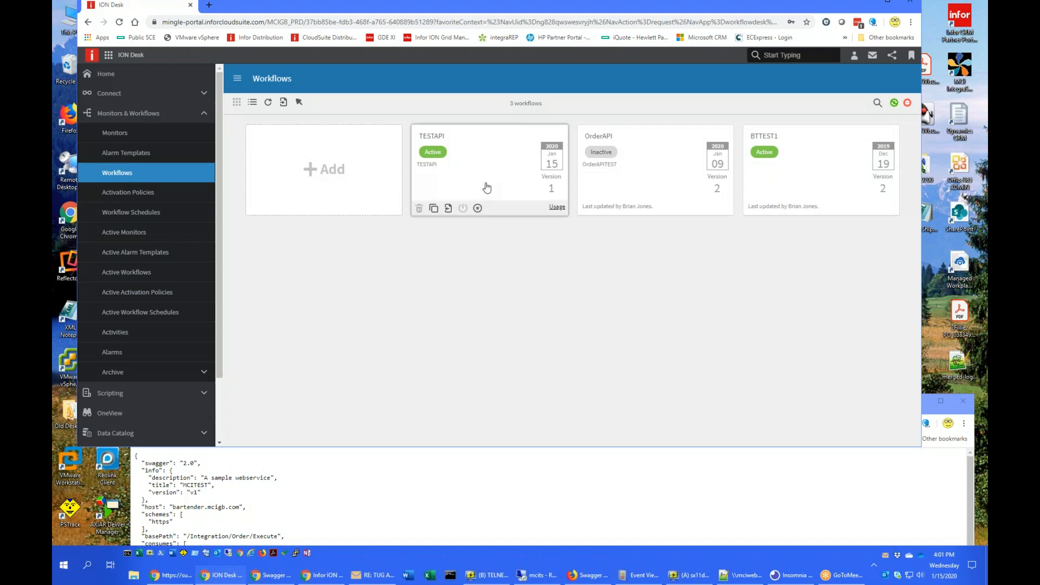
{"action": "left_click", "coordinate": [435, 210]}
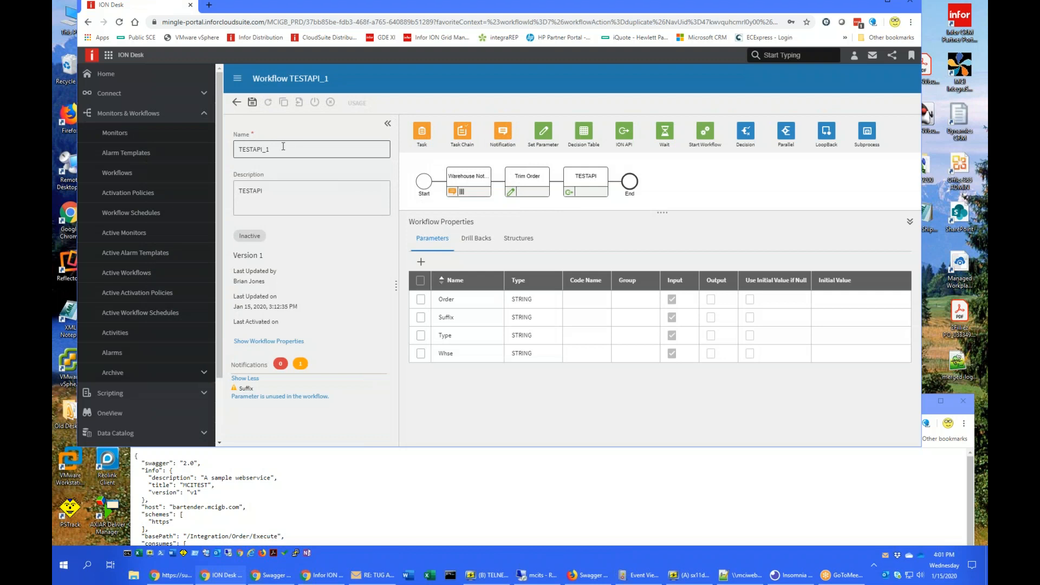
{"action": "double_click", "coordinate": [283, 147]}
{"action": "type", "text": "BRIANAPI"}
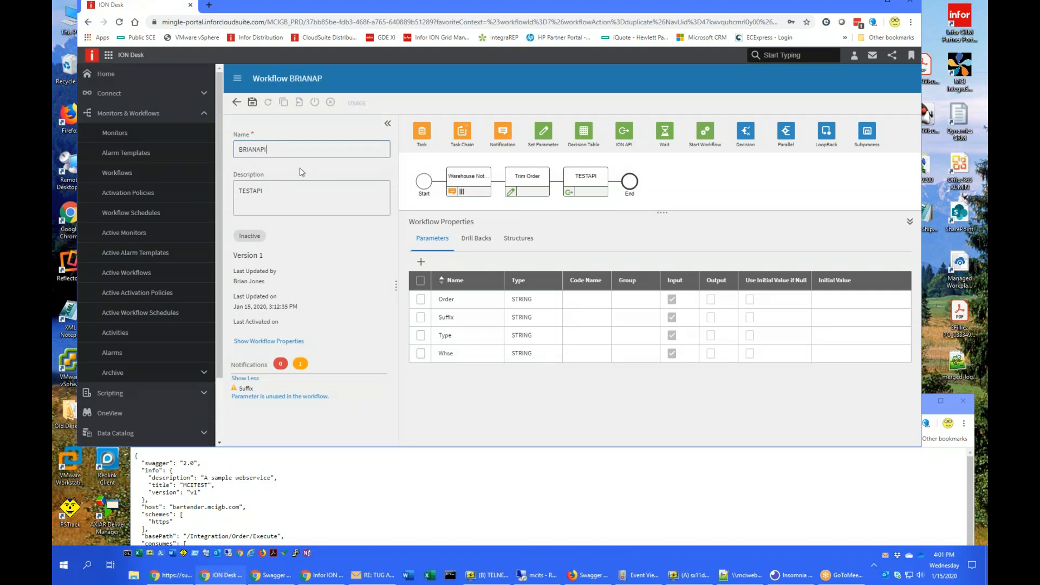
{"action": "left_click", "coordinate": [283, 192]}
{"action": "left_click", "coordinate": [252, 105]}
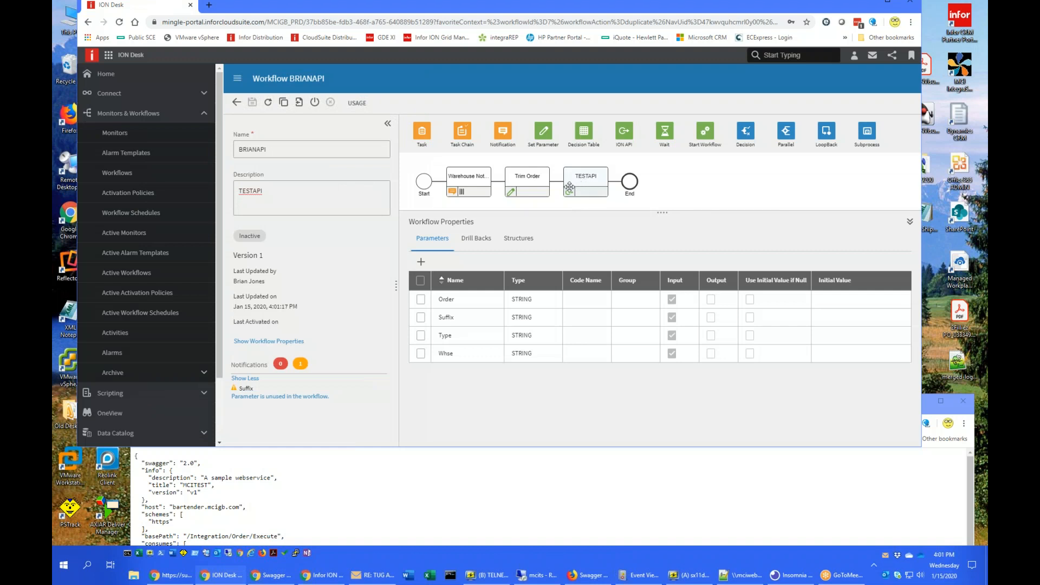
- Delete the TESTAPI activity from the BRIANAPI workflow and review the Warehouse Notification and Trim Order activities
{"action": "left_click", "coordinate": [590, 183]}
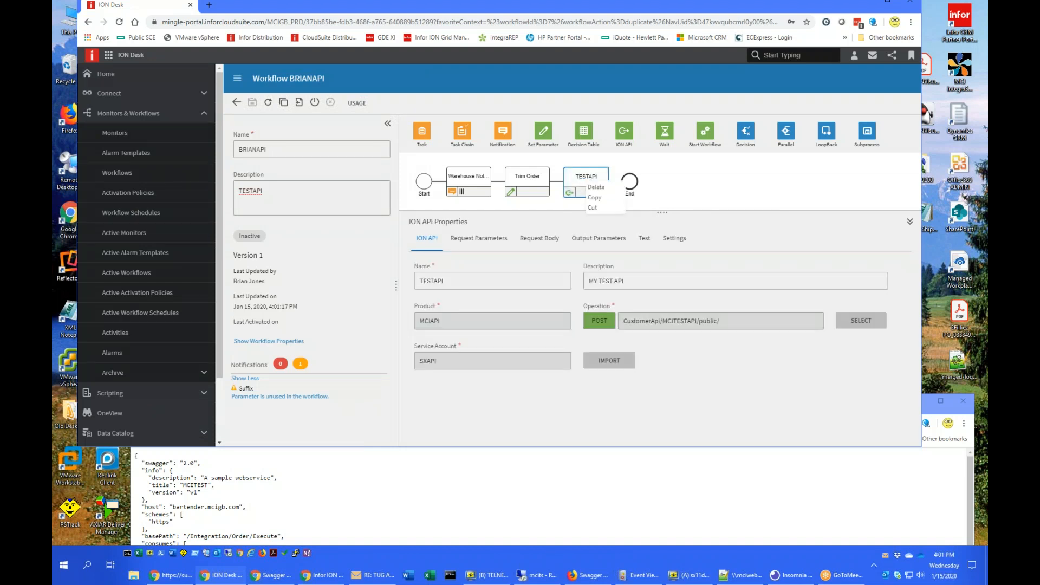
{"action": "key", "text": "Delete"}
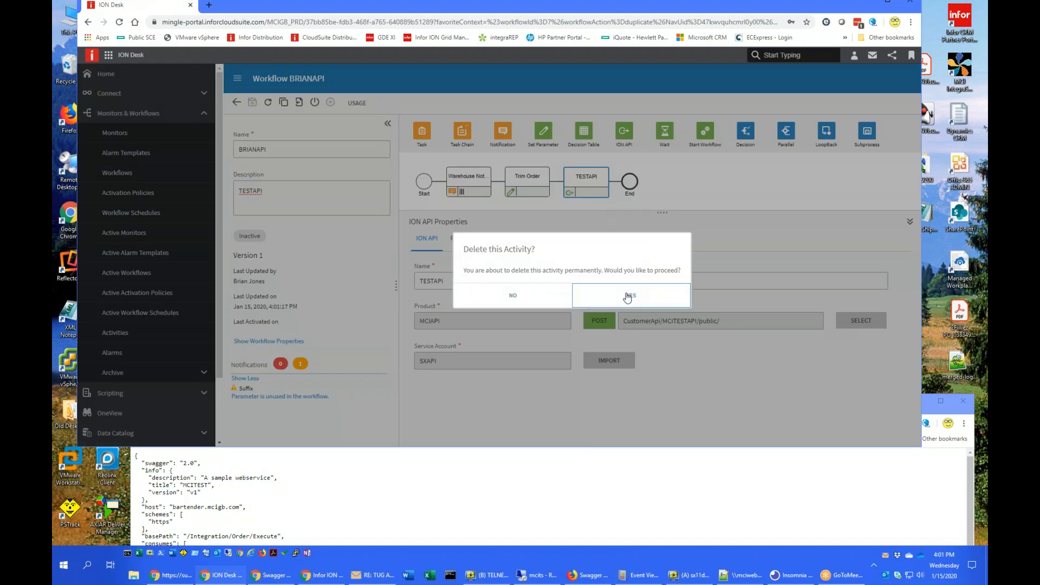
{"action": "left_click", "coordinate": [627, 297]}
{"action": "left_click", "coordinate": [482, 181]}
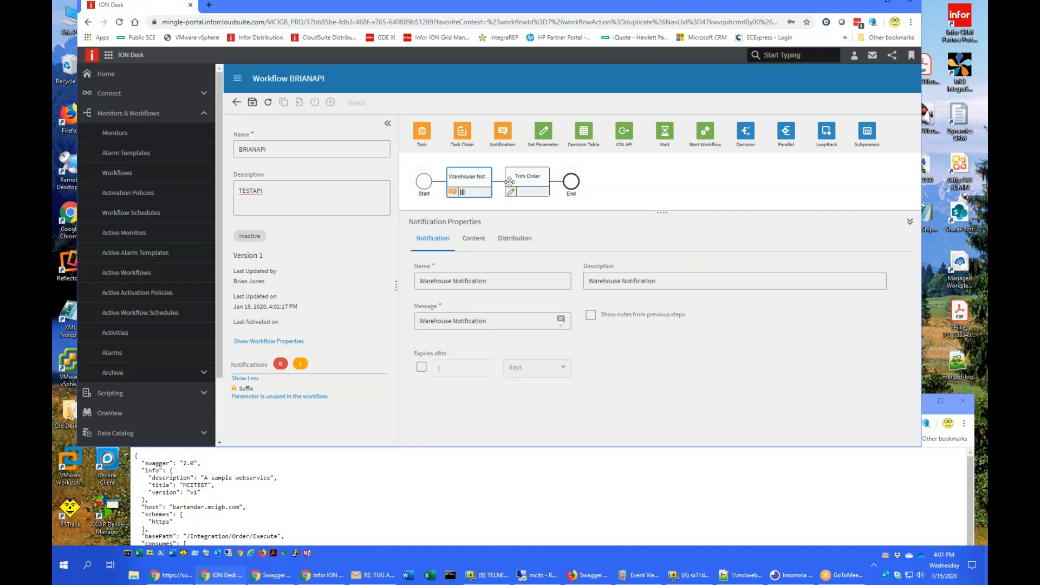
{"action": "left_click", "coordinate": [536, 184]}
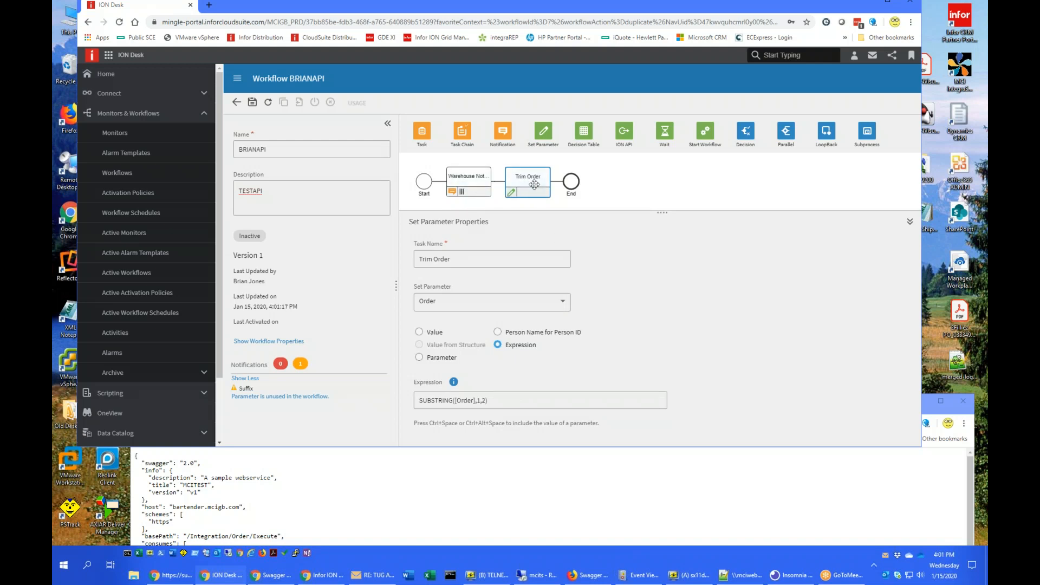
- Add an ION API activity after Trim Order, named BRIANAPI with the description "Brians Test API"
{"action": "left_click_drag", "start_coordinate": [624, 131], "coordinate": [560, 182]}
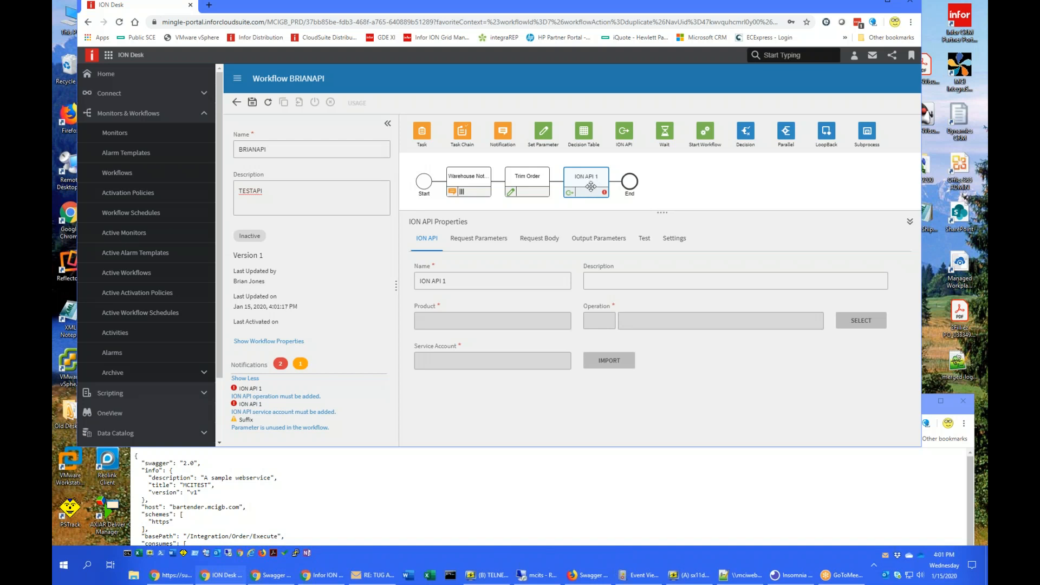
{"action": "left_click", "coordinate": [459, 282]}
{"action": "key", "text": "ctrl+a"}
{"action": "type", "text": "BRIANAPI"}
{"action": "key", "text": "Tab"}
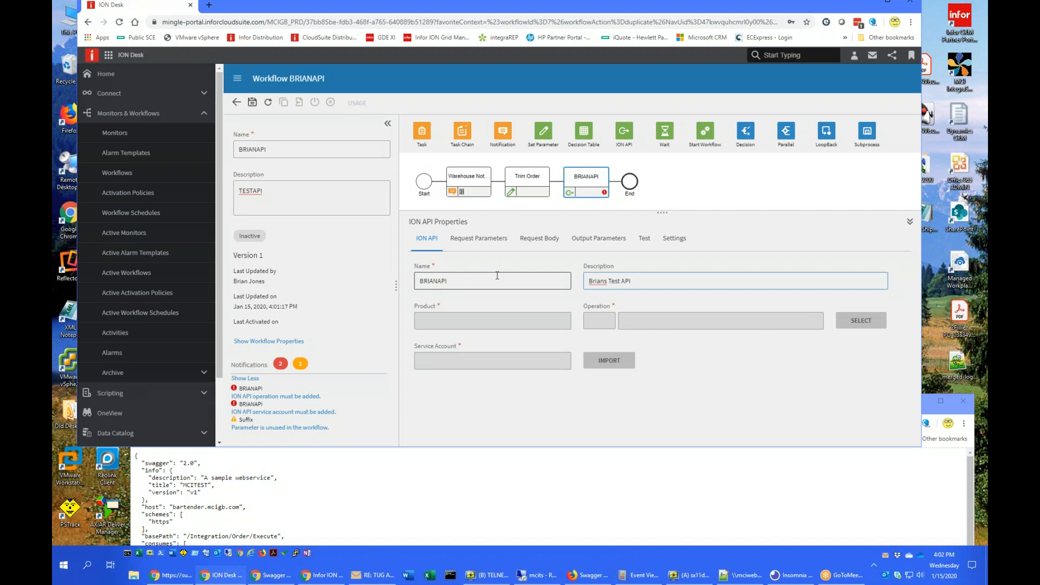
- Assign the POST operation CustomerApi/BRIANAPI/public/ of the BRIANAPI product to the ION API activity
{"action": "left_click", "coordinate": [861, 322]}
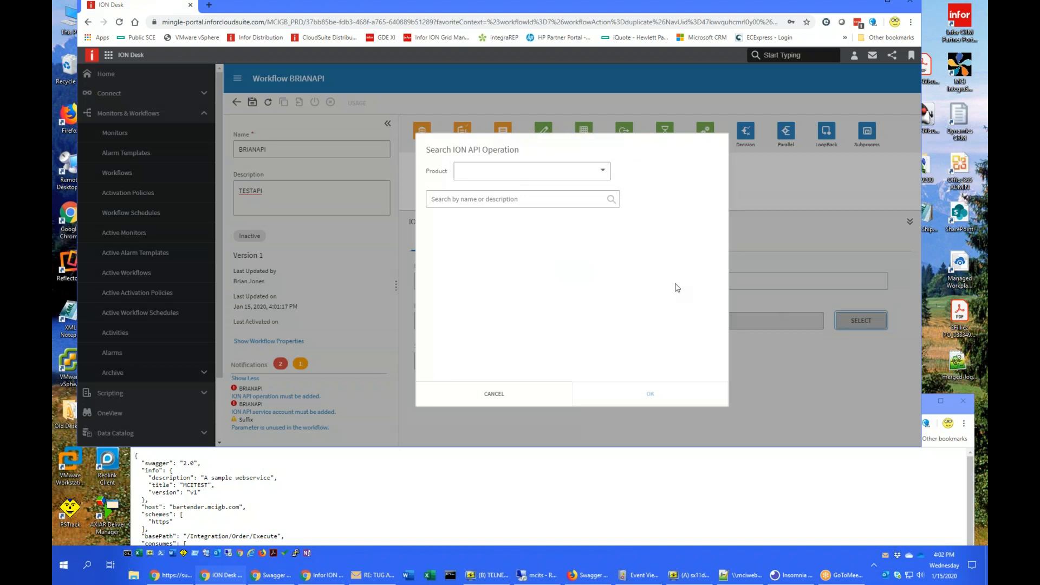
{"action": "left_click", "coordinate": [604, 175]}
{"action": "left_click_drag", "start_coordinate": [610, 217], "coordinate": [611, 257]}
{"action": "scroll", "coordinate": [609, 249], "scroll_direction": "up", "scroll_amount": 2}
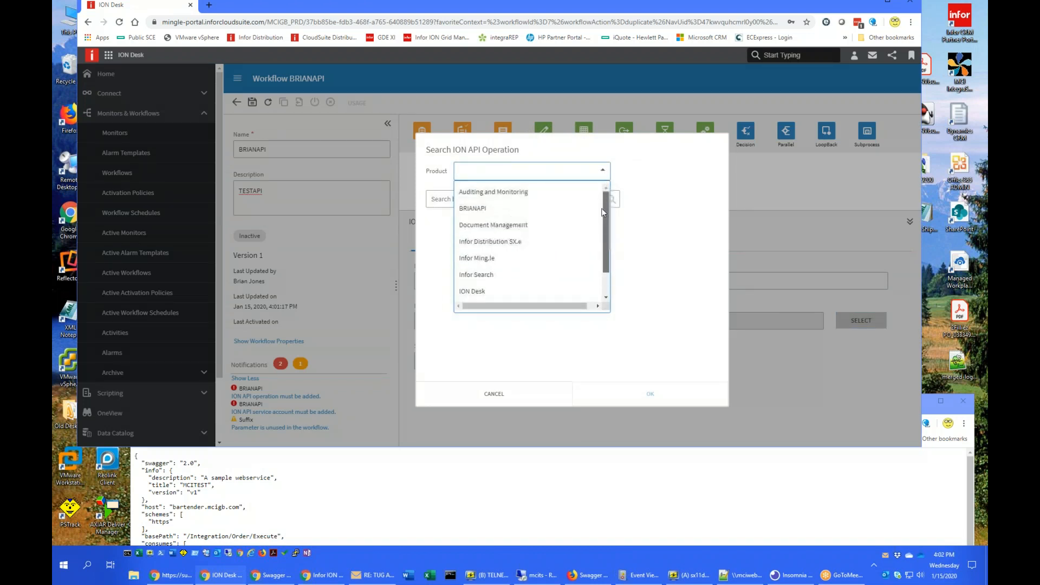
{"action": "left_click", "coordinate": [471, 211]}
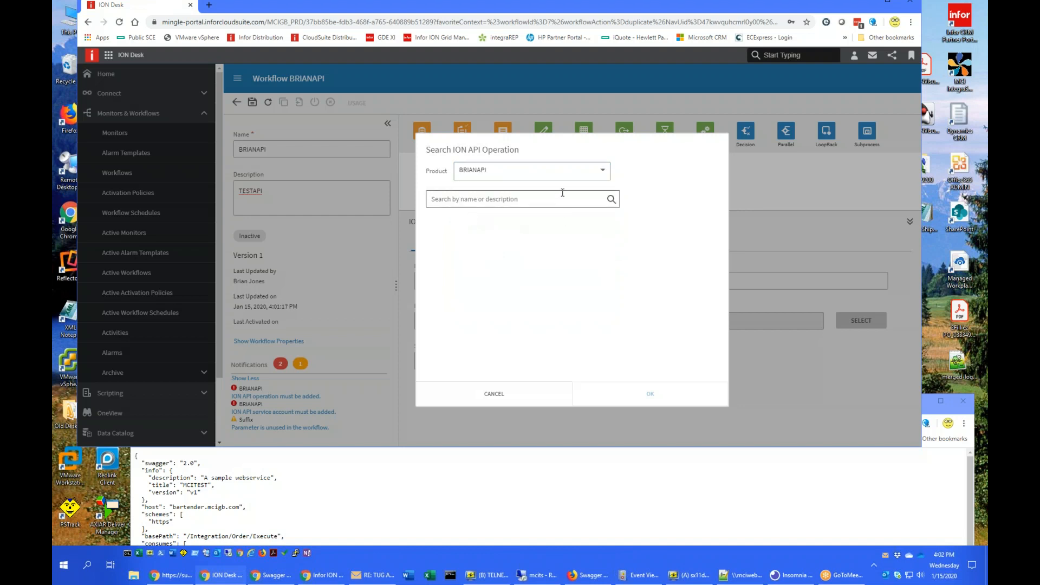
{"action": "left_click", "coordinate": [610, 199]}
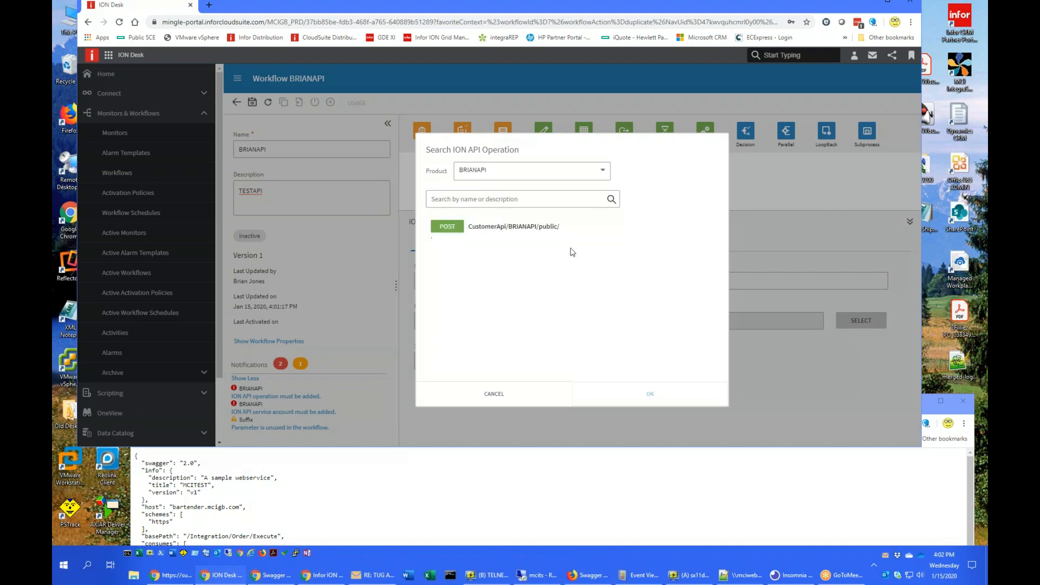
{"action": "left_click", "coordinate": [525, 232]}
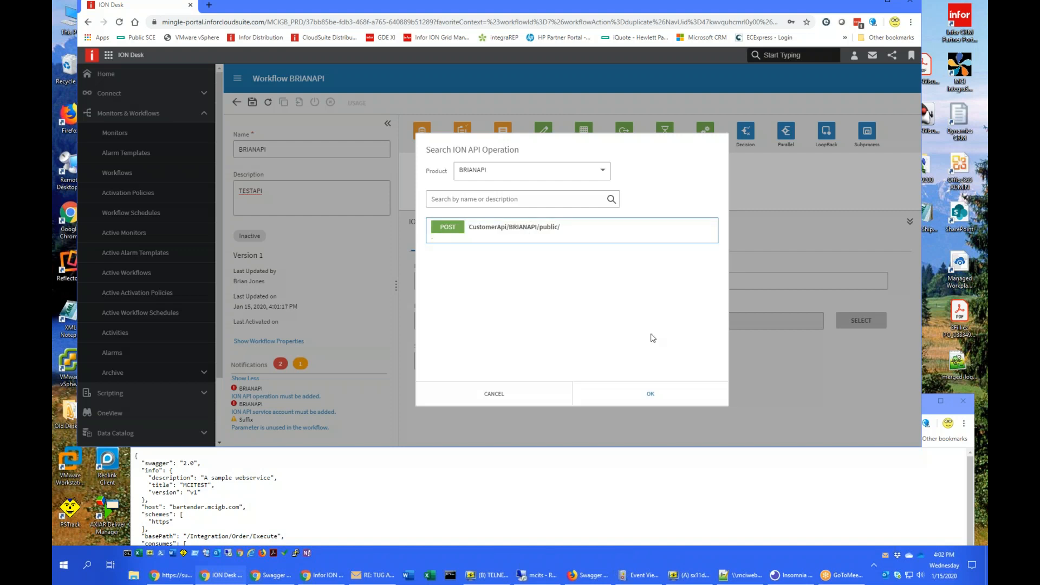
{"action": "left_click", "coordinate": [652, 395]}
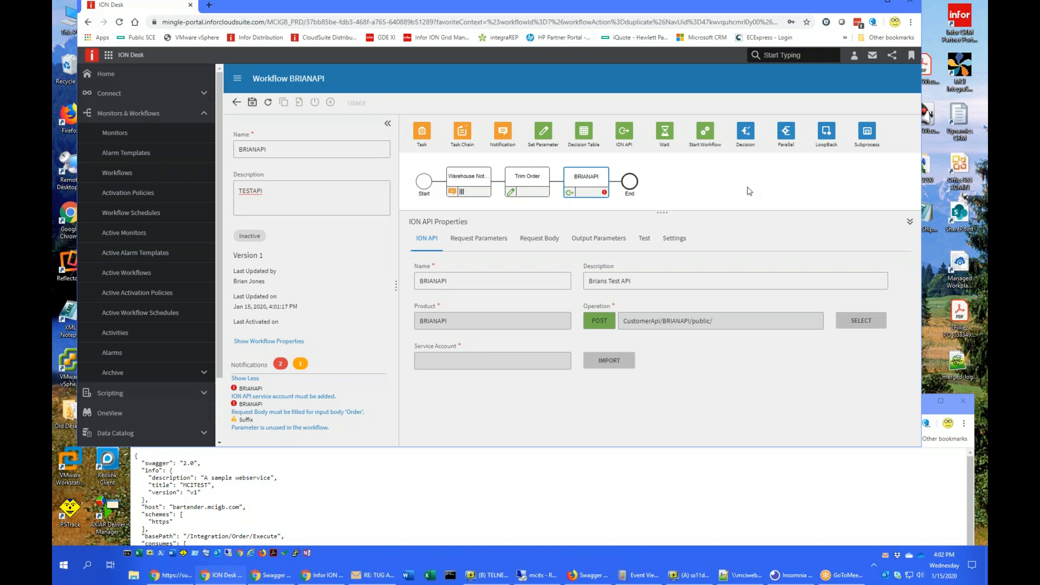
- Go to Service Accounts in User Management and expand the navigation beside the account list
{"action": "left_click", "coordinate": [854, 58]}
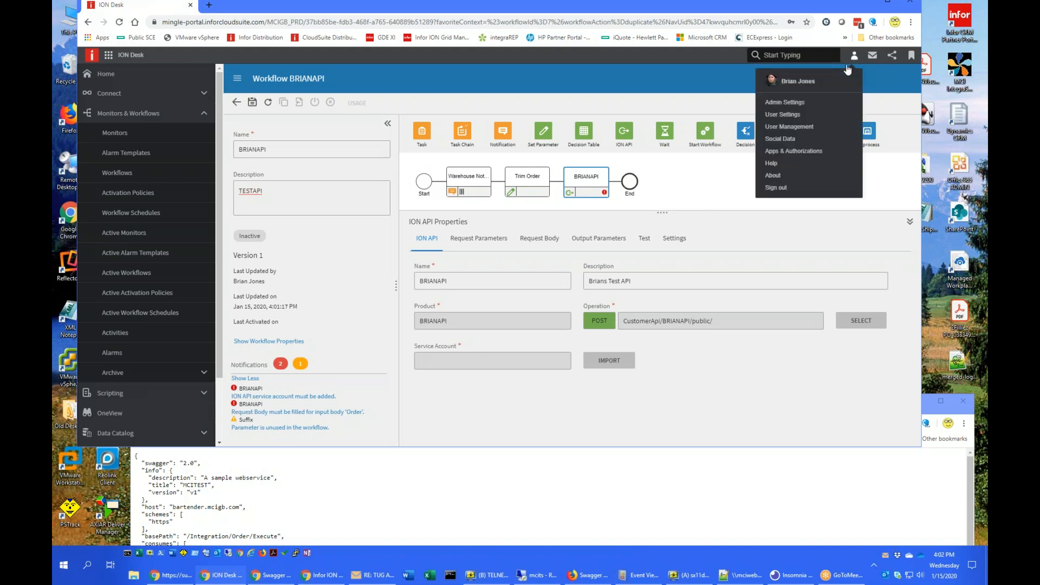
{"action": "left_click", "coordinate": [799, 129]}
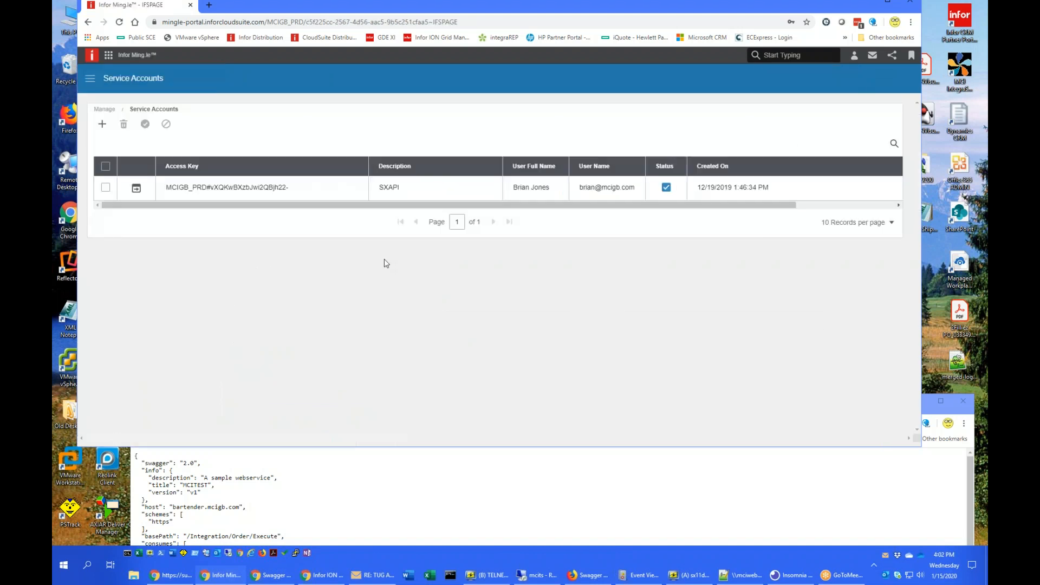
{"action": "left_click", "coordinate": [90, 78]}
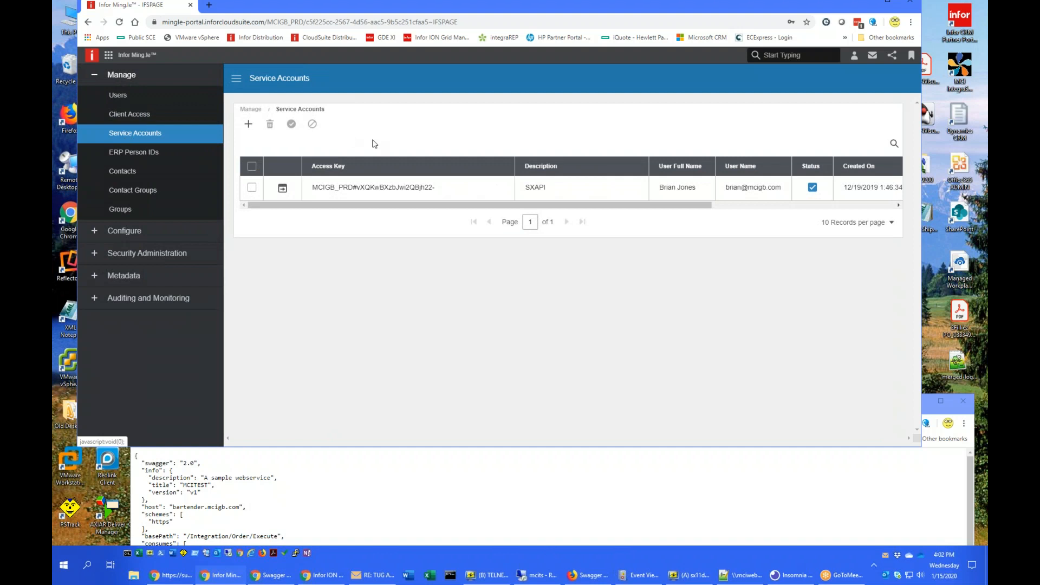
- Create a service account described as "BRIANAPI SA", look up and assign the administrator's own user name, and save it
{"action": "left_click", "coordinate": [248, 123]}
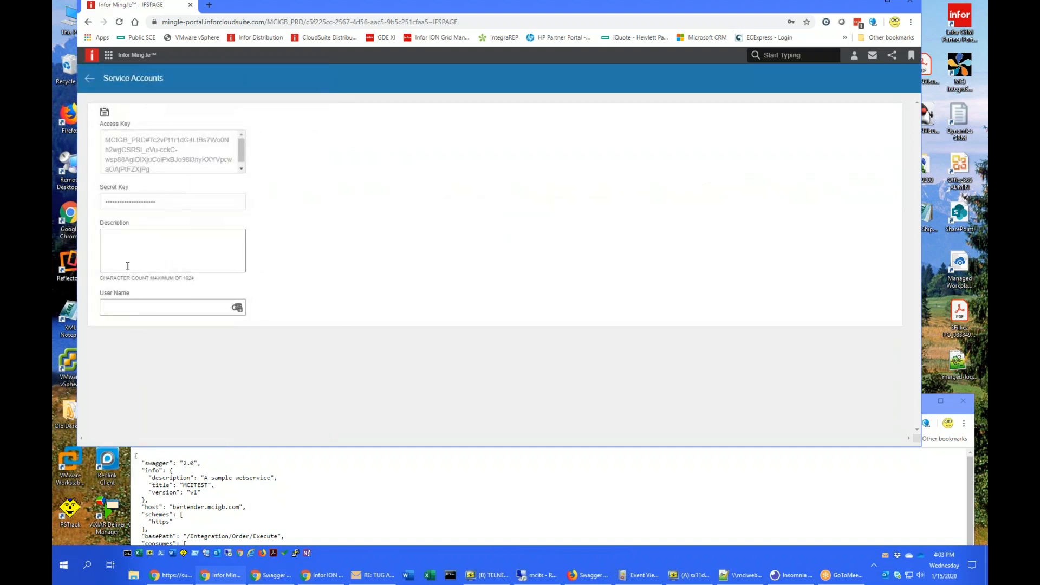
{"action": "left_click", "coordinate": [146, 252]}
{"action": "type", "text": "BRIANAPI SA"}
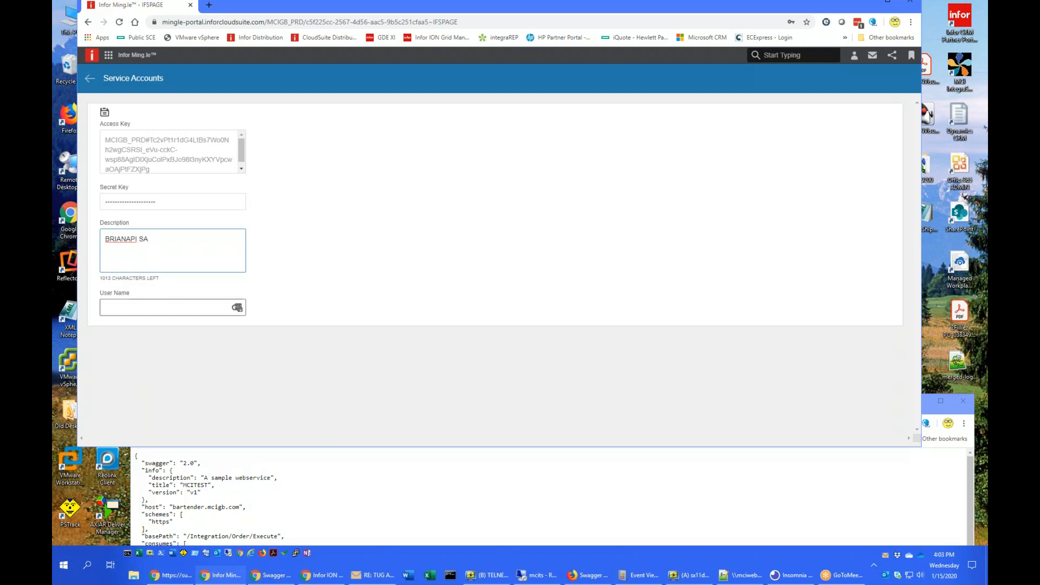
{"action": "left_click", "coordinate": [165, 312]}
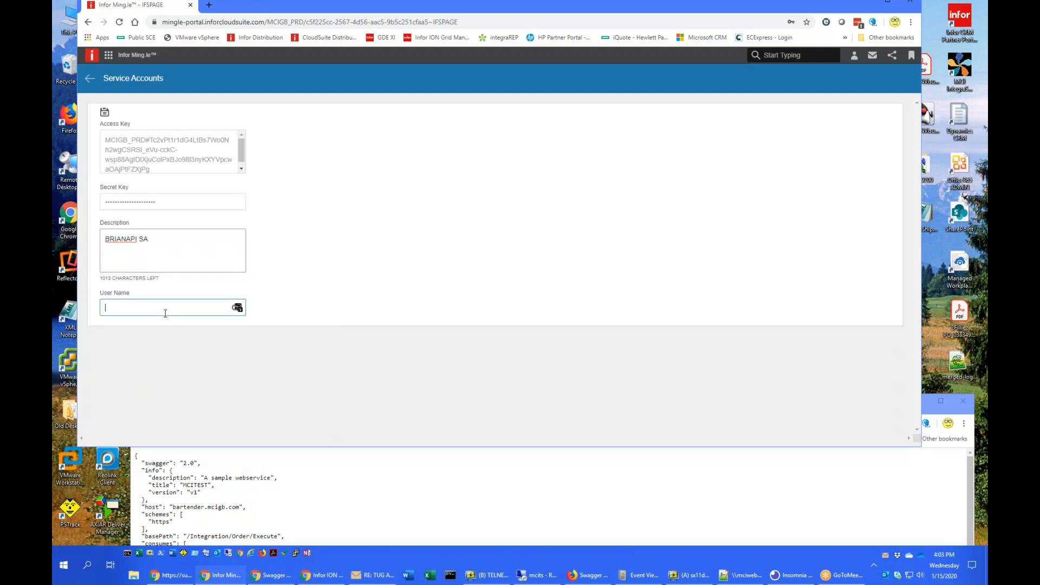
{"action": "left_click", "coordinate": [237, 307]}
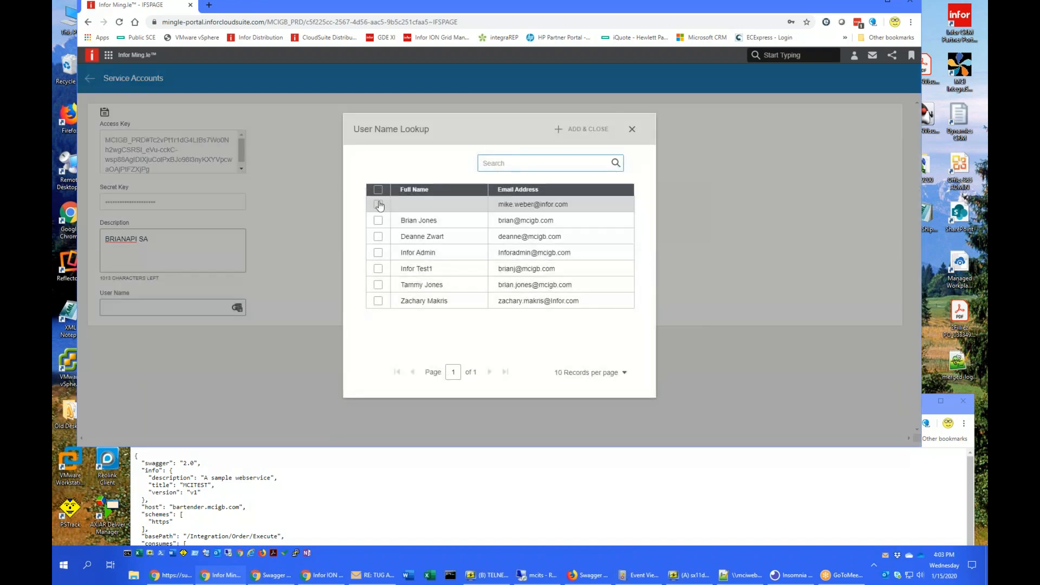
{"action": "left_click", "coordinate": [378, 219]}
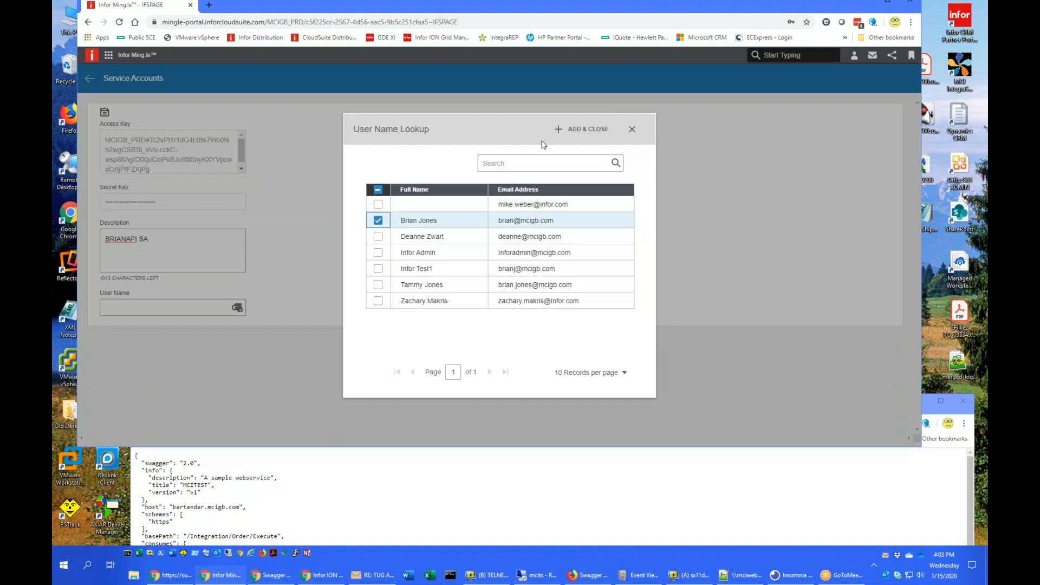
{"action": "left_click", "coordinate": [584, 129]}
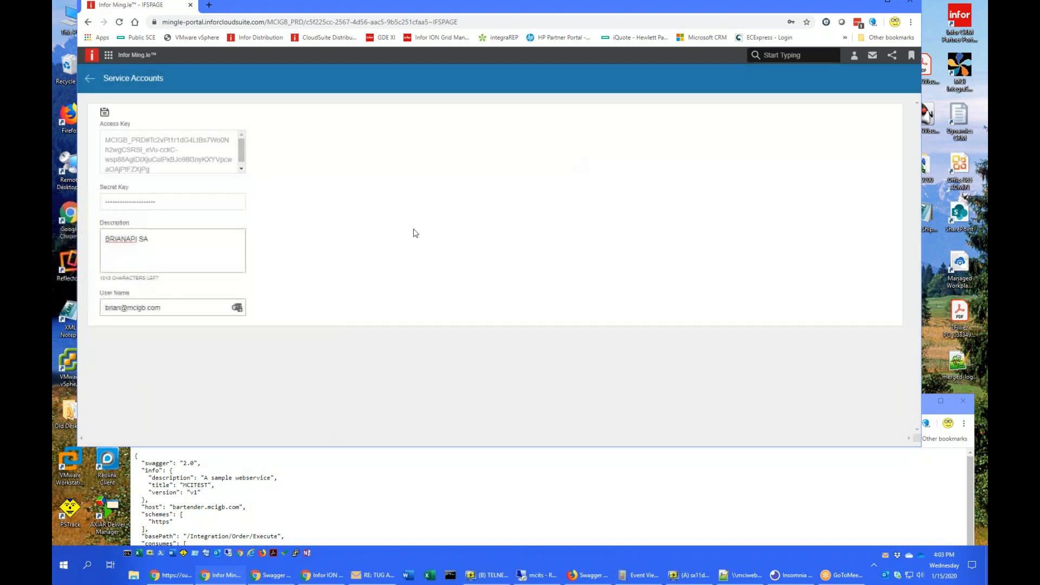
{"action": "left_click", "coordinate": [105, 112]}
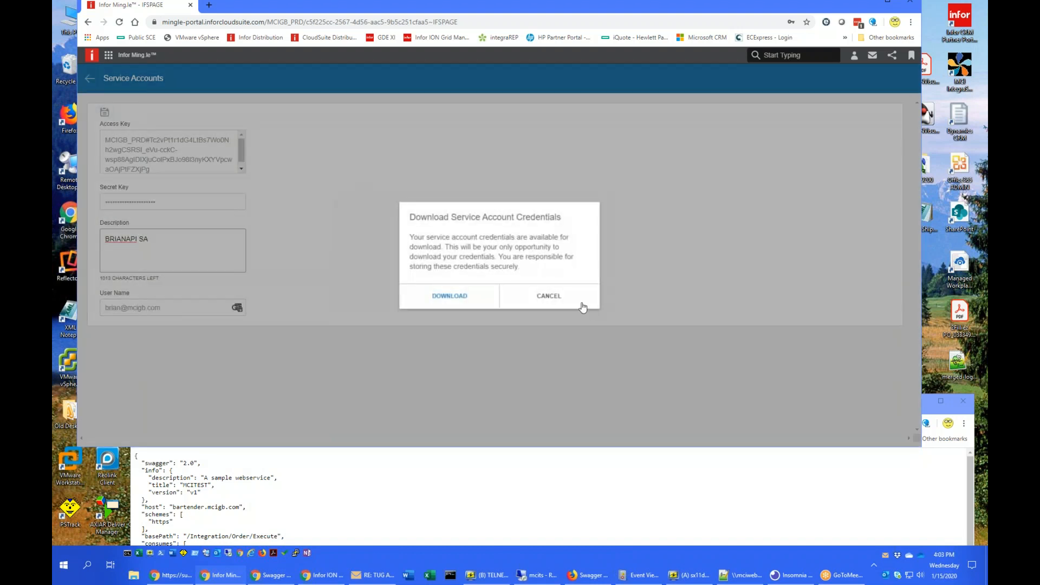
- Download the new service account's credentials as a CSV file in Downloads, with BRIANAPI in the file name
{"action": "left_click", "coordinate": [450, 296]}
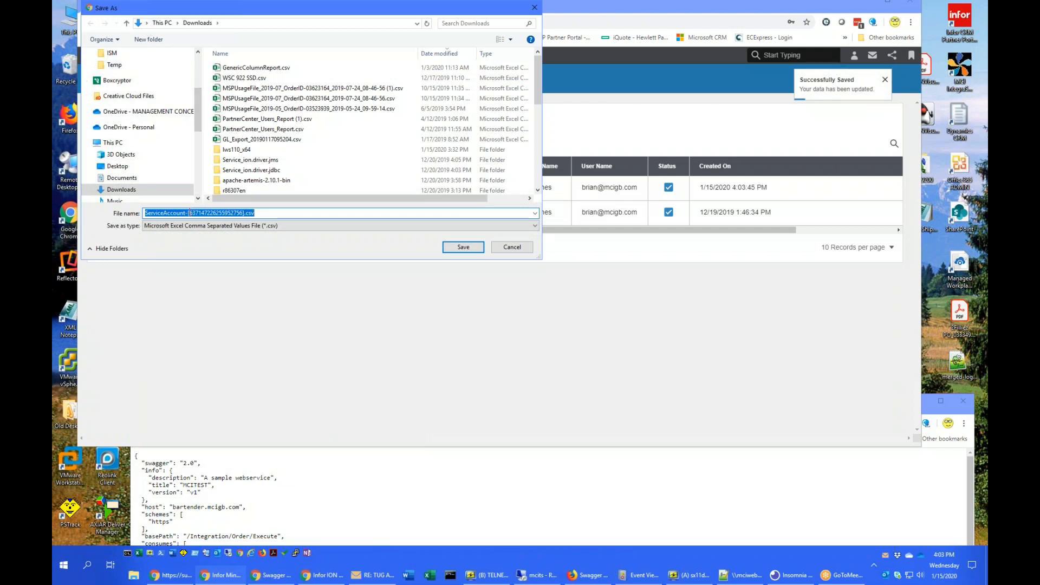
{"action": "left_click", "coordinate": [187, 213]}
{"action": "type", "text": "BRIANAPI"}
{"action": "left_click", "coordinate": [456, 251]}
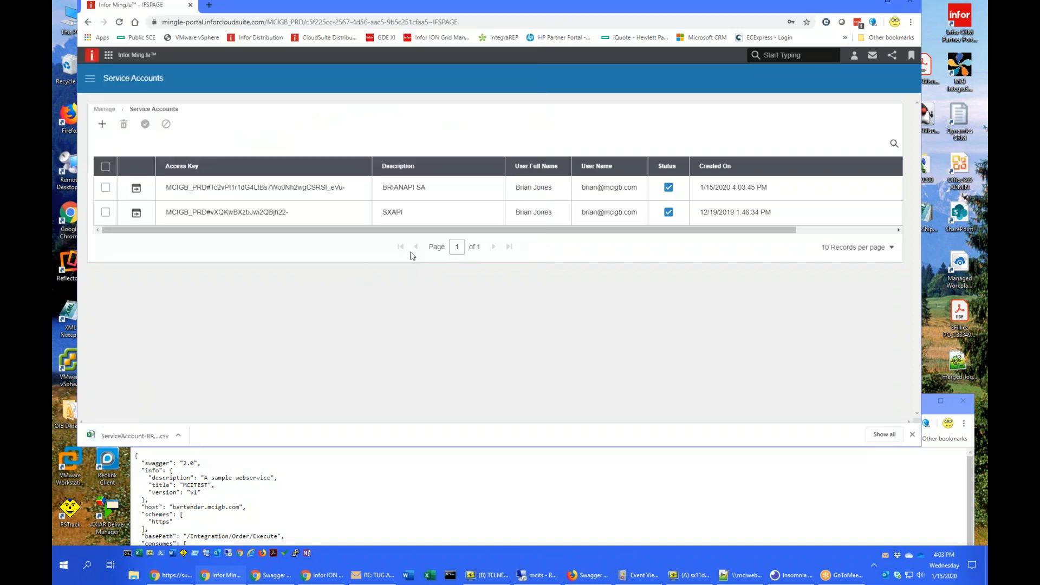
{"action": "left_click", "coordinate": [108, 55]}
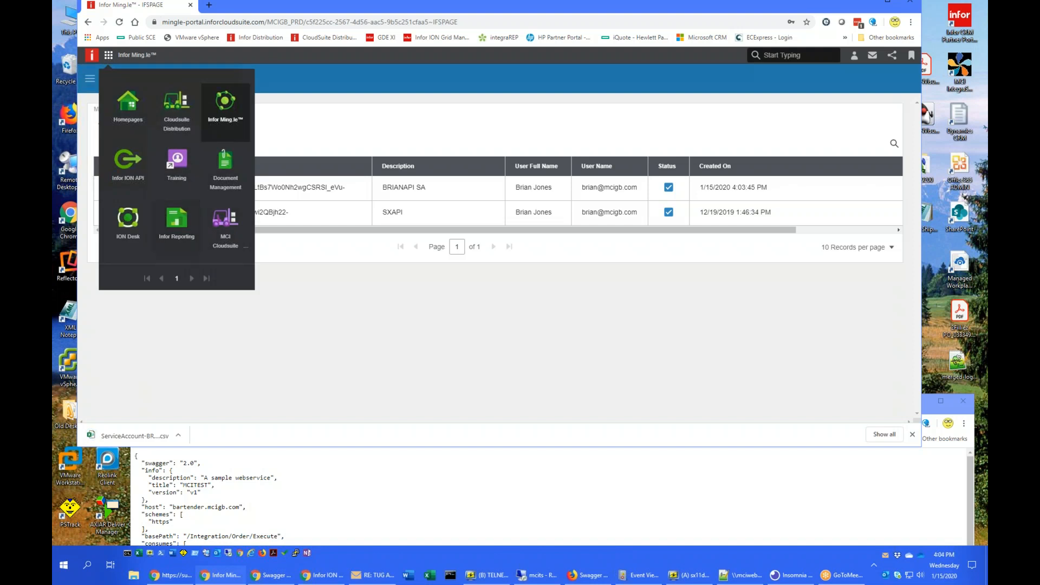
{"action": "left_click", "coordinate": [126, 164]}
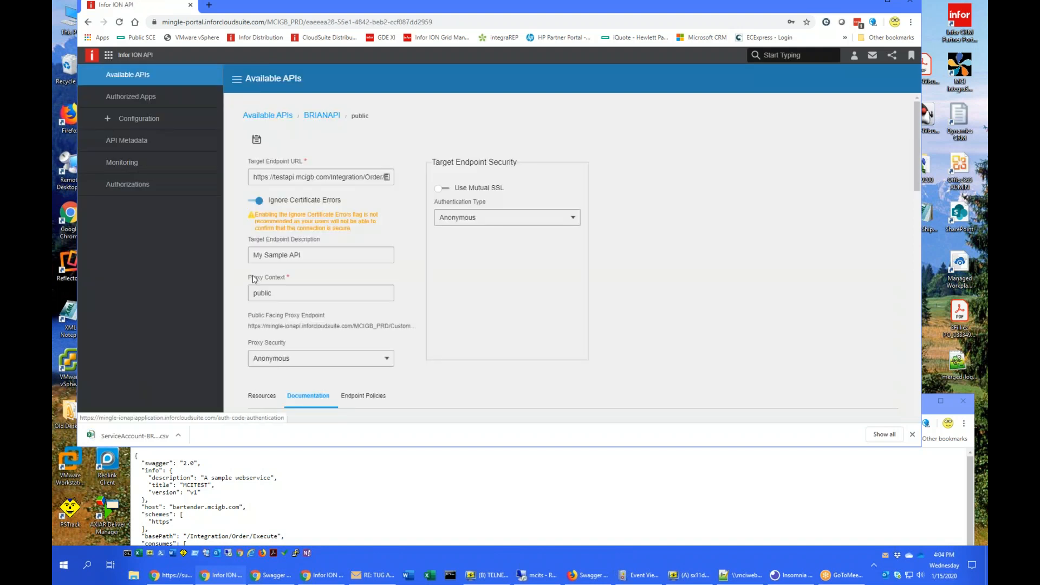
{"action": "scroll", "coordinate": [478, 369], "scroll_direction": "down", "scroll_amount": 3}
{"action": "scroll", "coordinate": [478, 369], "scroll_direction": "up", "scroll_amount": 3}
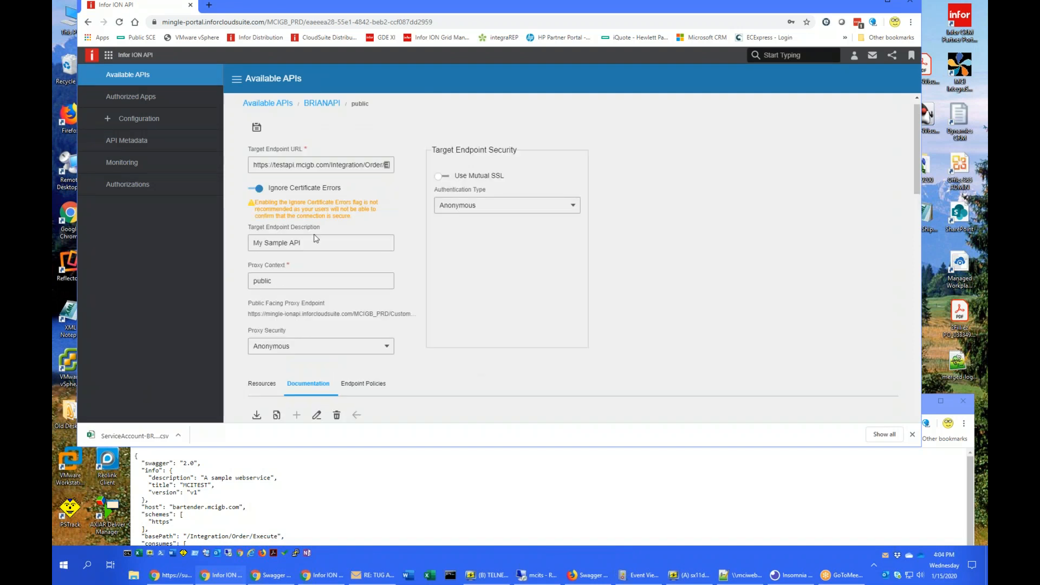
- Switch to the BRIANAPI workflow in ION Desk and import the BRIANAPI service account CSV from Downloads into its ION API activity
{"action": "left_click", "coordinate": [108, 54]}
{"action": "left_click", "coordinate": [136, 226]}
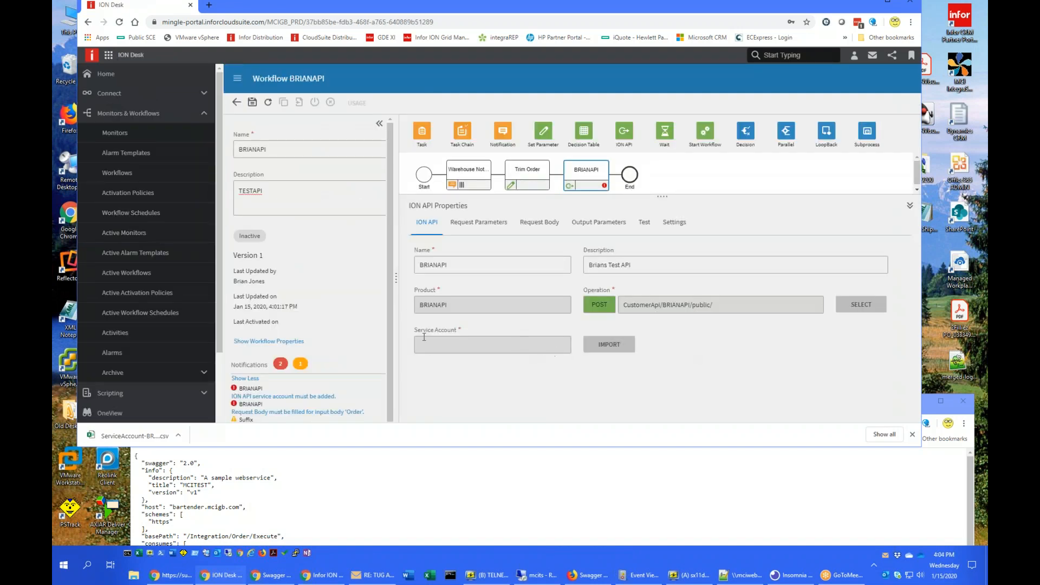
{"action": "left_click", "coordinate": [603, 347]}
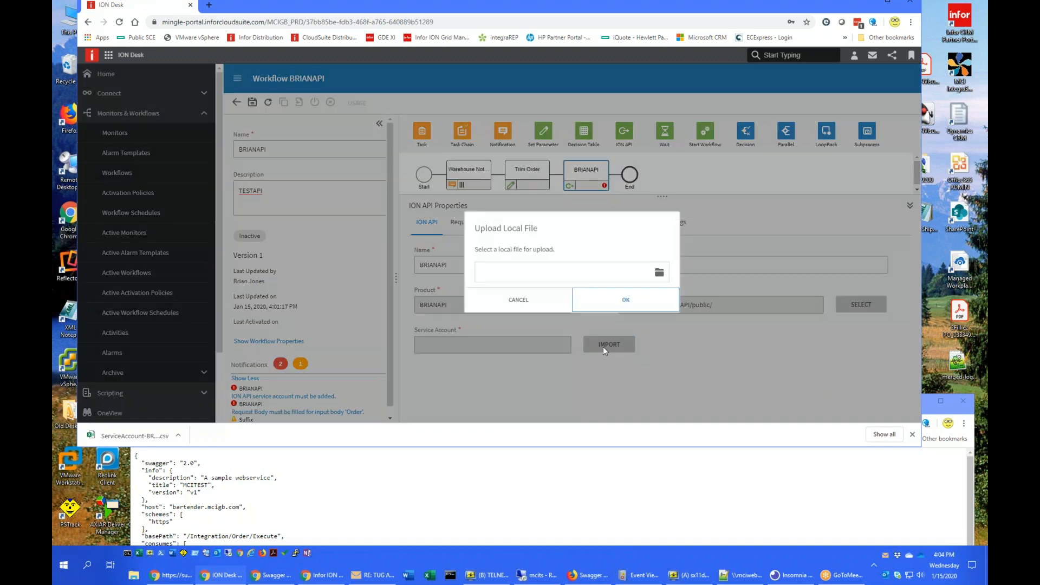
{"action": "left_click", "coordinate": [659, 274]}
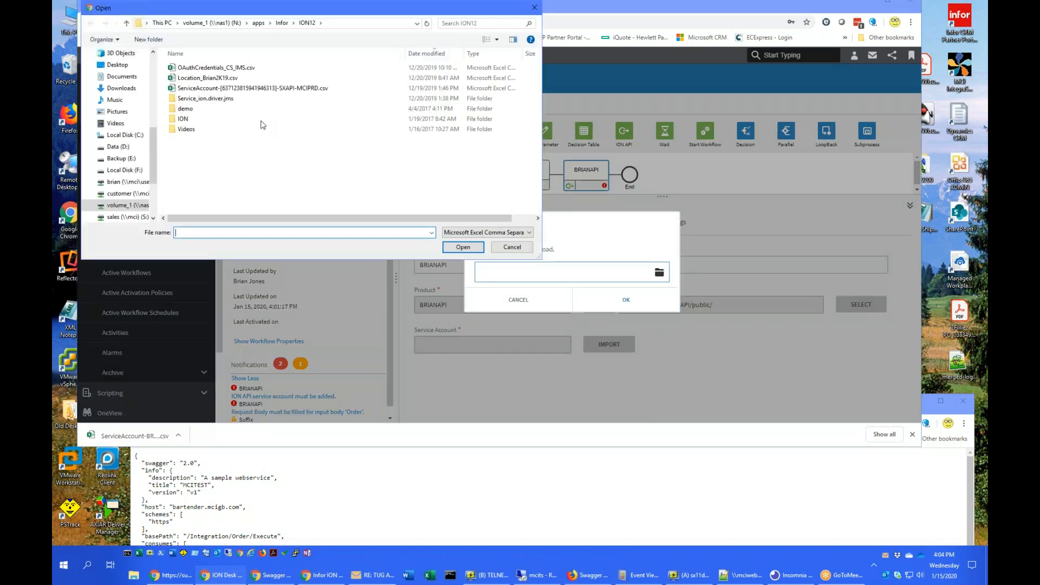
{"action": "left_click_drag", "start_coordinate": [149, 157], "coordinate": [153, 83]}
{"action": "left_click", "coordinate": [121, 84]}
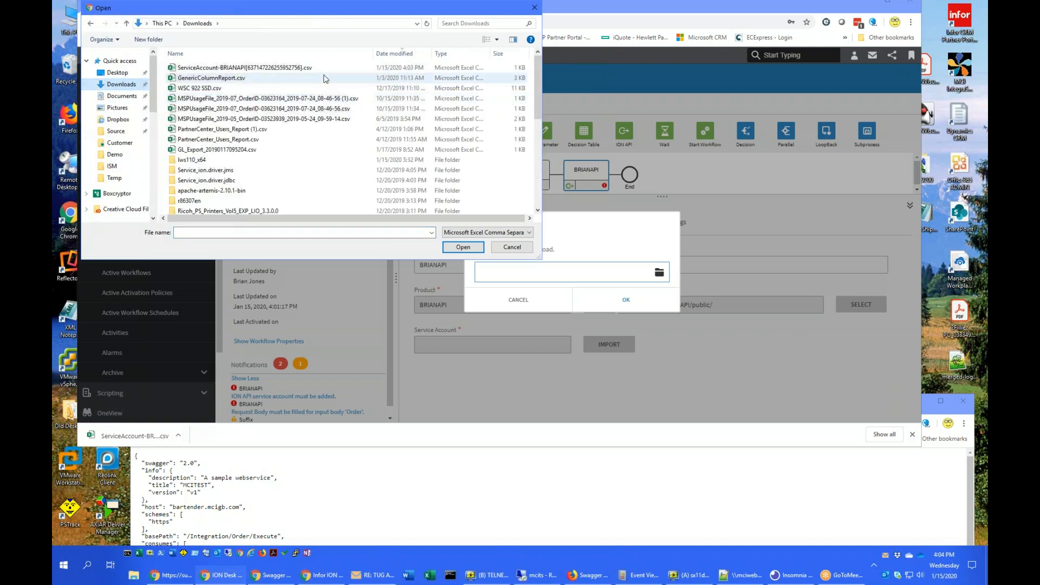
{"action": "left_click", "coordinate": [244, 67]}
{"action": "left_click", "coordinate": [463, 247]}
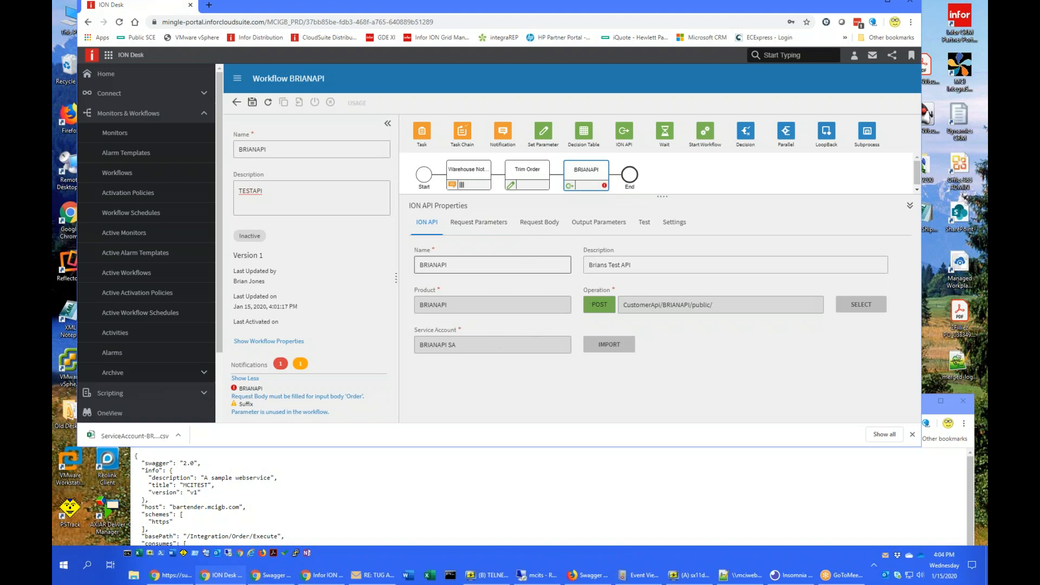
- Fill the request body from the example, replace the Order value "string" with the Order workflow parameter, and save the workflow
{"action": "left_click", "coordinate": [481, 225]}
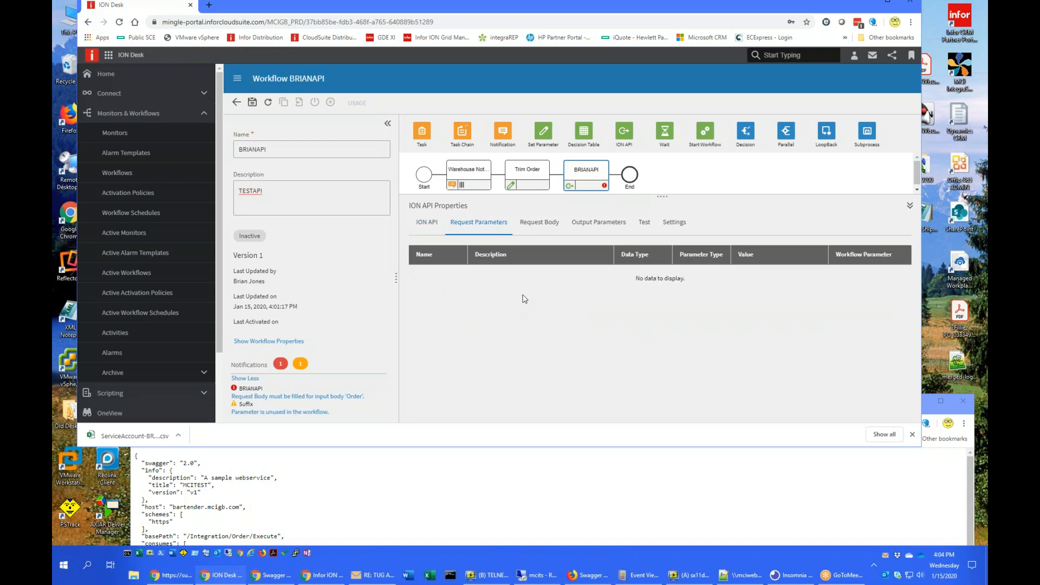
{"action": "left_click", "coordinate": [536, 223]}
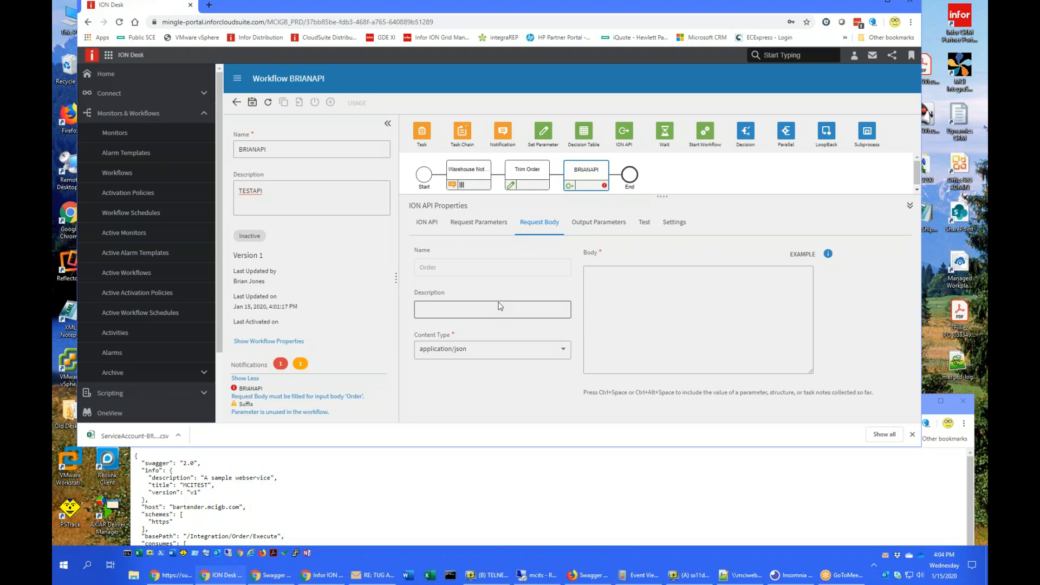
{"action": "left_click", "coordinate": [802, 254]}
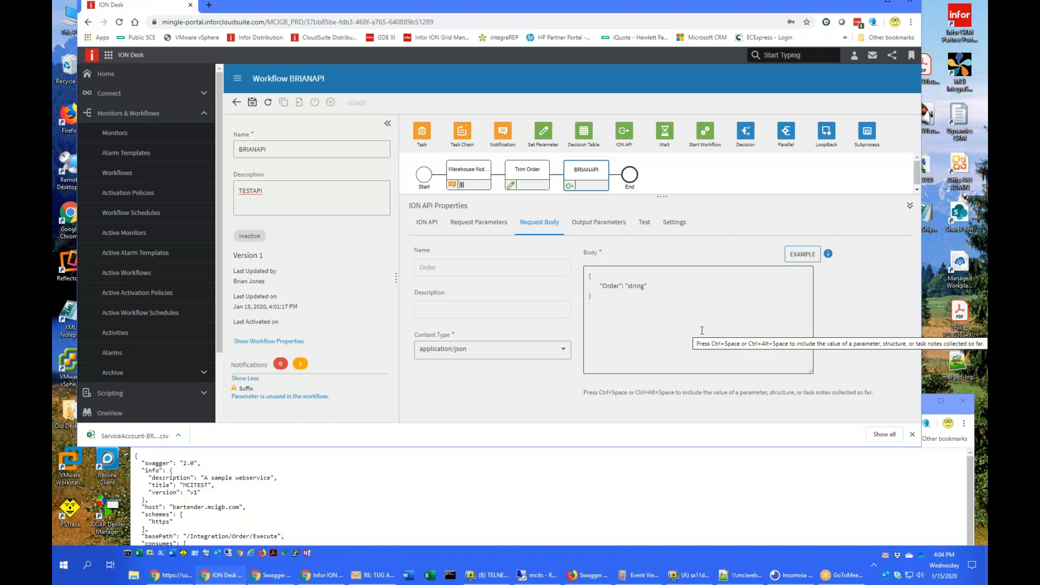
{"action": "left_click", "coordinate": [644, 286]}
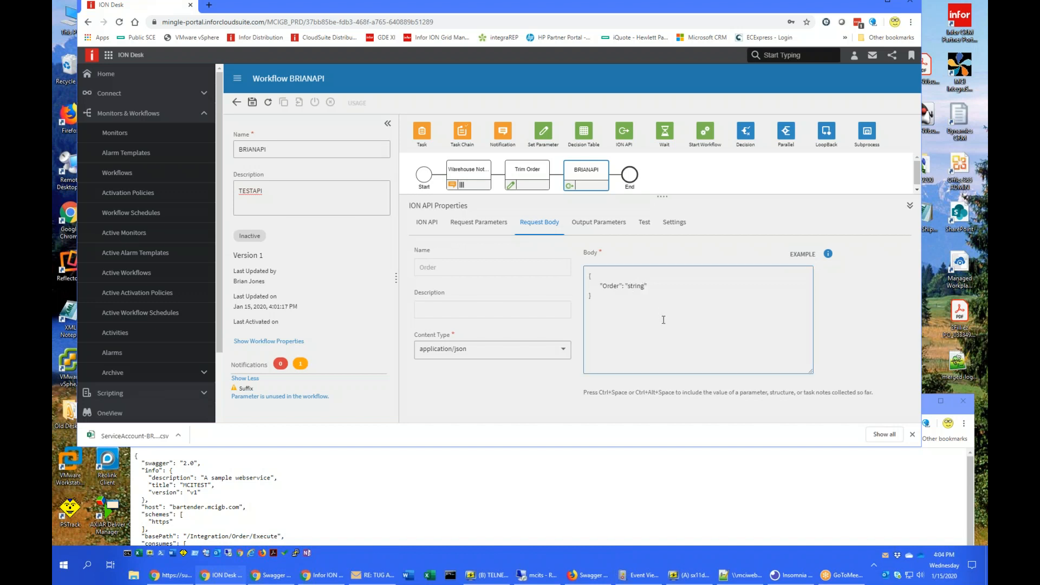
{"action": "key", "text": "BackSpace"}
{"action": "key", "text": "BackSpace"}
{"action": "key", "text": "ctrl+space"}
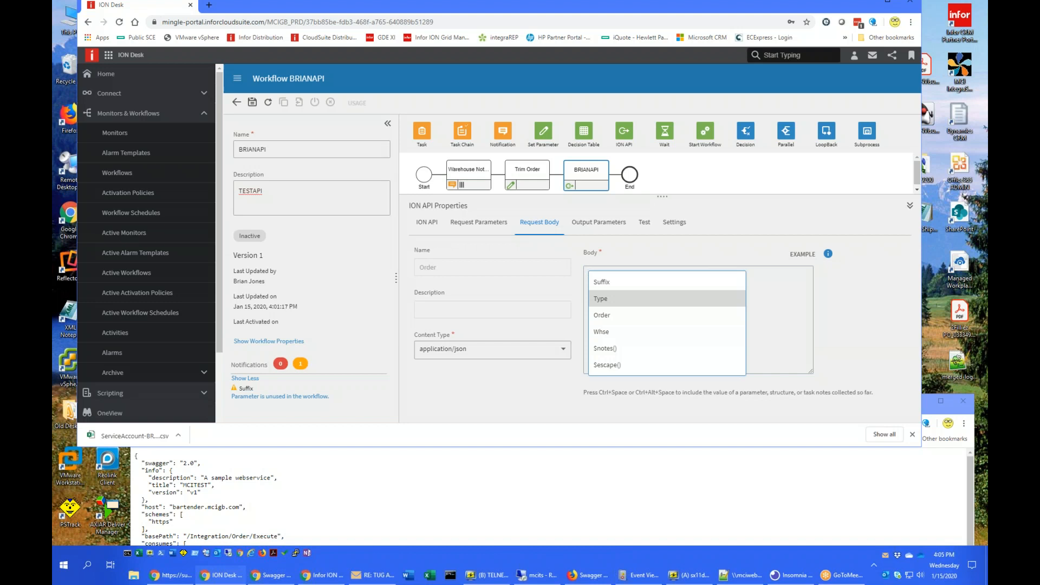
{"action": "left_click", "coordinate": [620, 319]}
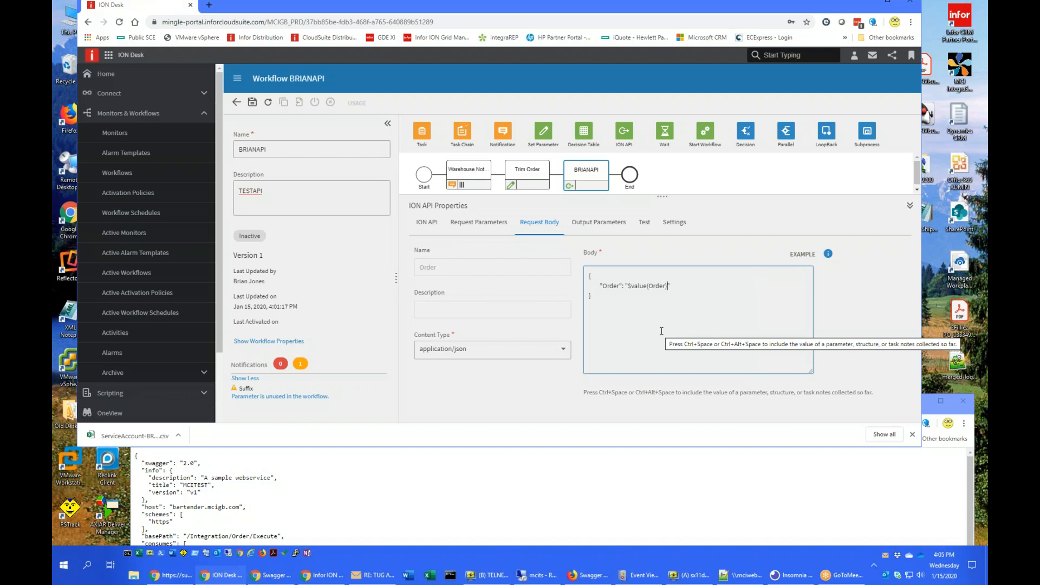
{"action": "left_click", "coordinate": [252, 102]}
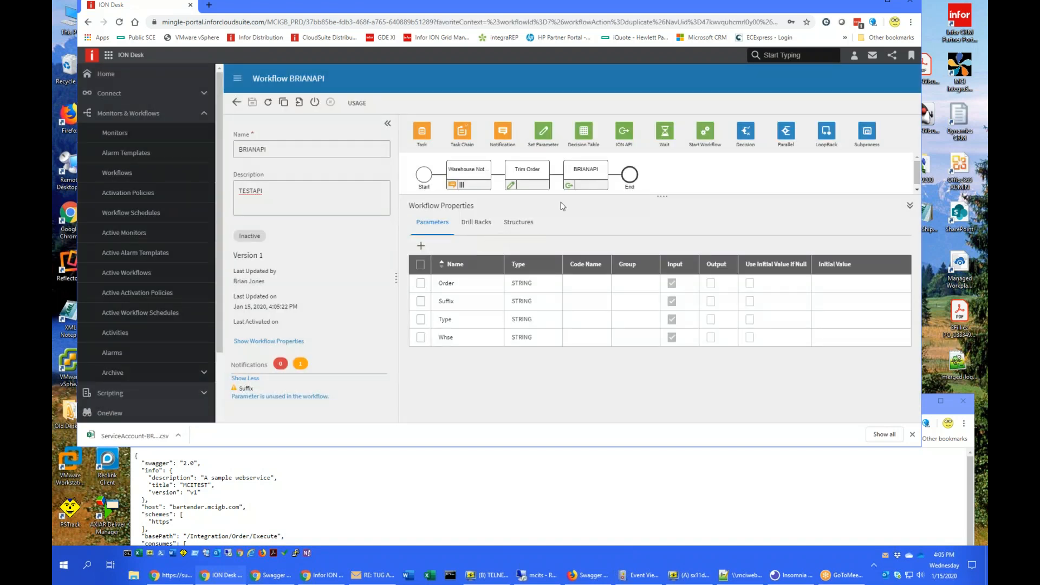
- Run a test of the workflow's BRIANAPI activity with a sample order number as the Order input
{"action": "left_click", "coordinate": [586, 176]}
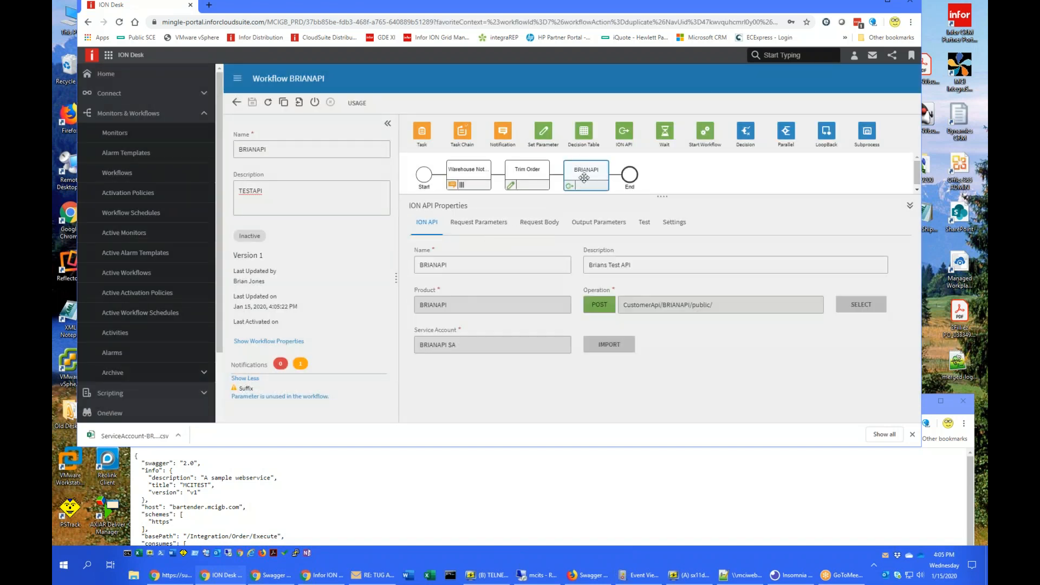
{"action": "left_click", "coordinate": [546, 224]}
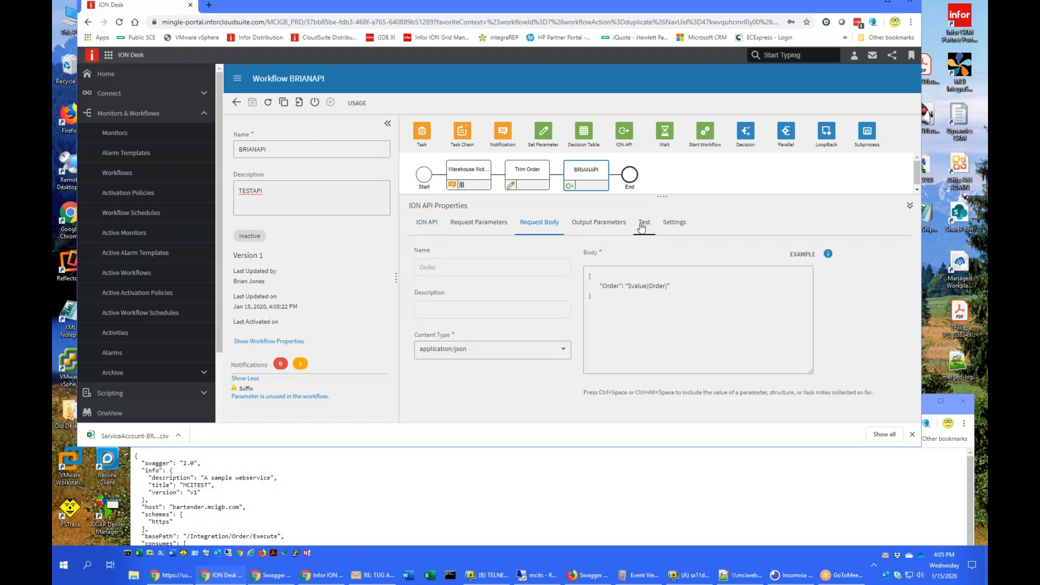
{"action": "left_click", "coordinate": [611, 227]}
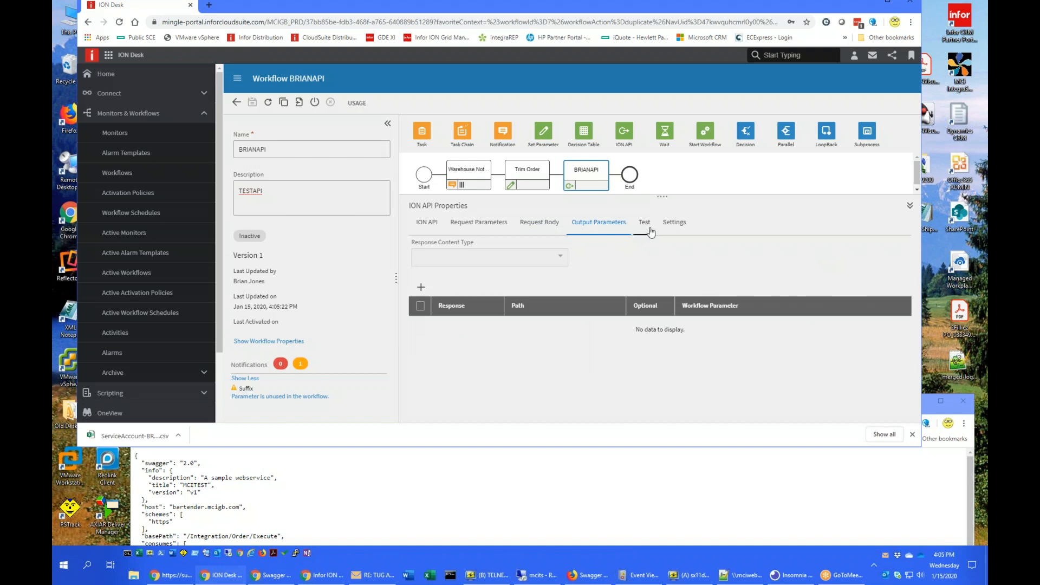
{"action": "left_click", "coordinate": [649, 229]}
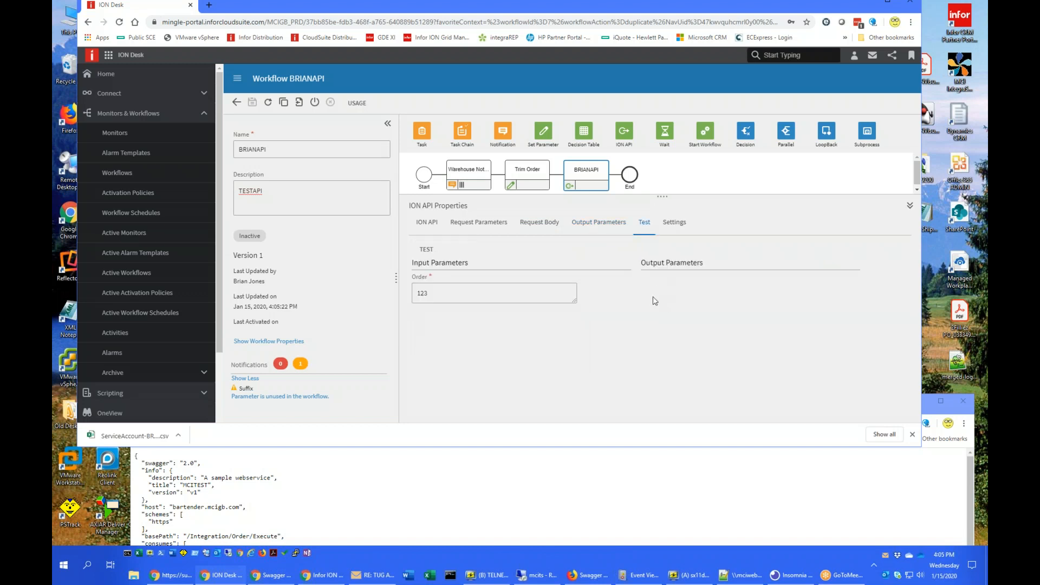
{"action": "double_click", "coordinate": [487, 295]}
{"action": "type", "text": "123456"}
{"action": "left_click", "coordinate": [426, 250]}
- Bring the bartender remote desktop into view and cancel the Order.btw print job in the paused ML2251 queue
{"action": "left_click_drag", "start_coordinate": [987, 27], "coordinate": [856, 15]}
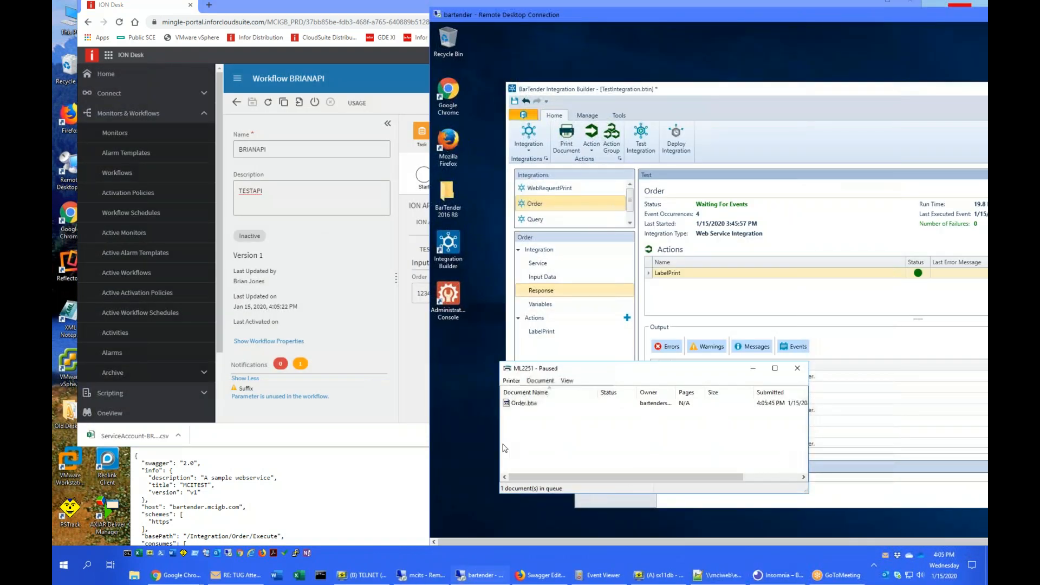
{"action": "left_click", "coordinate": [521, 406]}
{"action": "key", "text": "Delete"}
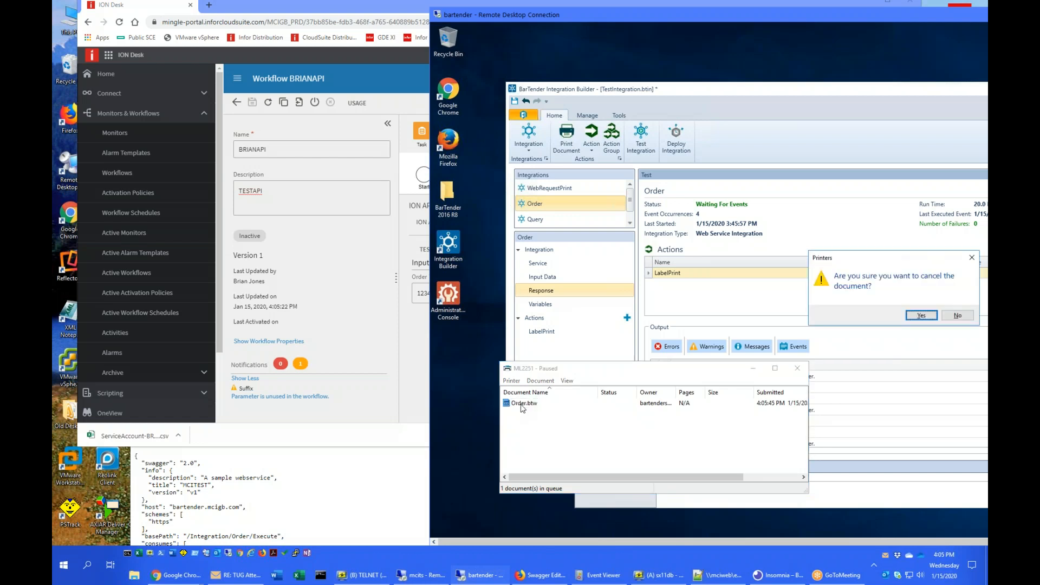
{"action": "left_click", "coordinate": [921, 315]}
{"action": "left_click_drag", "start_coordinate": [602, 15], "coordinate": [987, 15]}
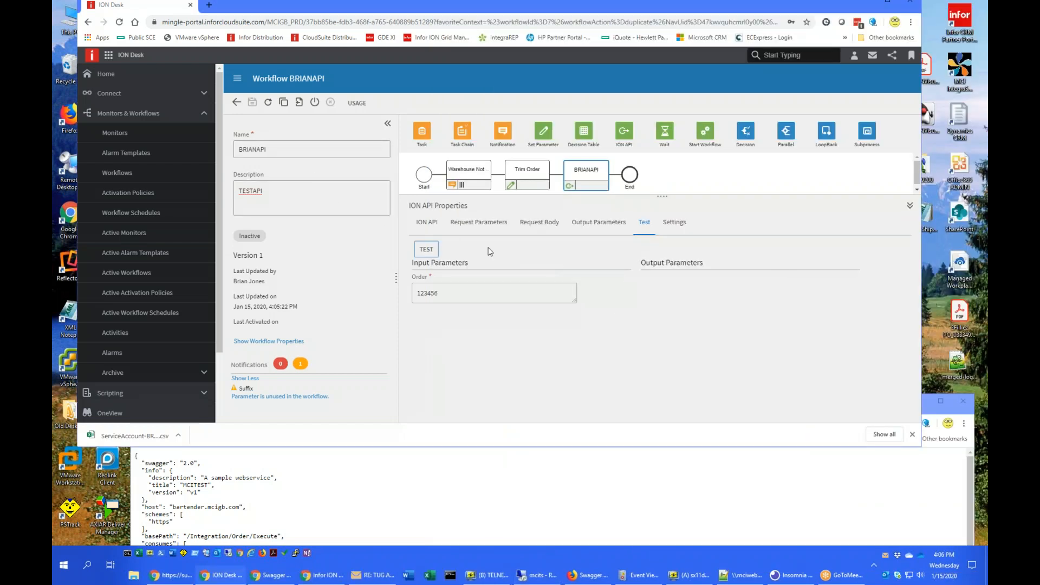
- Recheck the BRIANAPI activity's output parameters and request body, and activate the BRIANAPI workflow
{"action": "left_click", "coordinate": [318, 186]}
{"action": "left_click", "coordinate": [598, 224]}
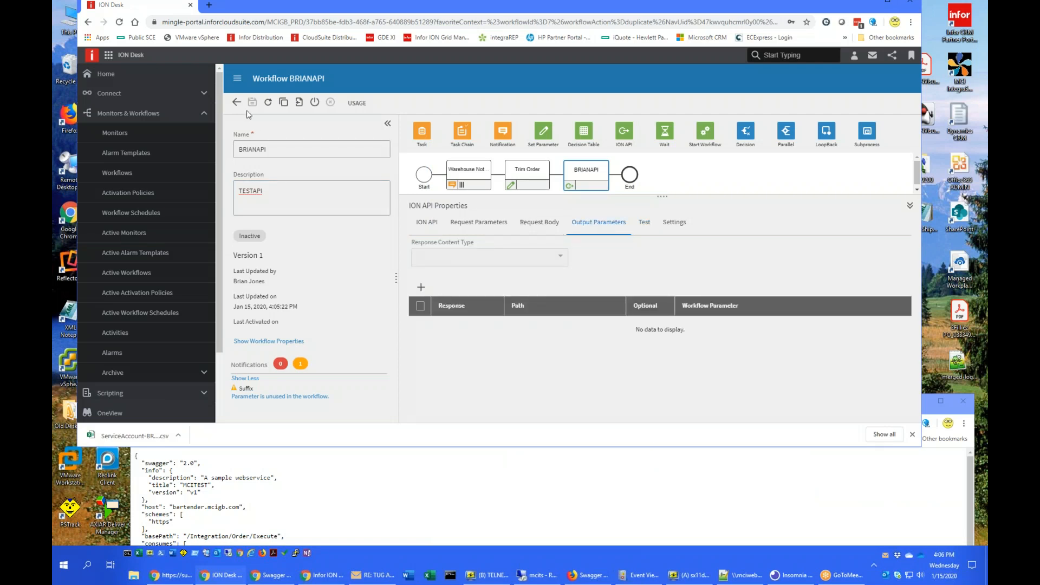
{"action": "left_click", "coordinate": [539, 222]}
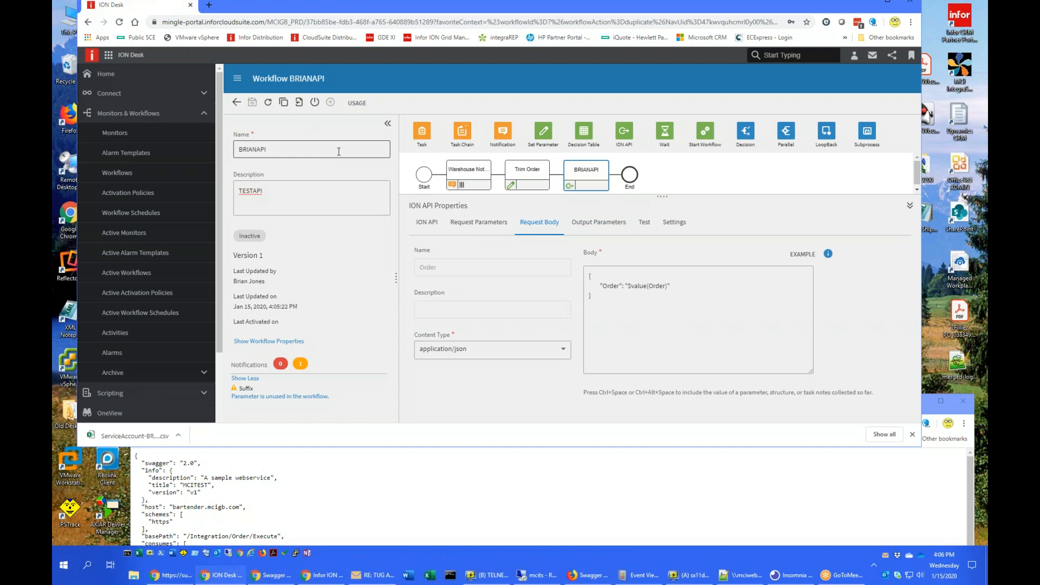
{"action": "left_click", "coordinate": [314, 103]}
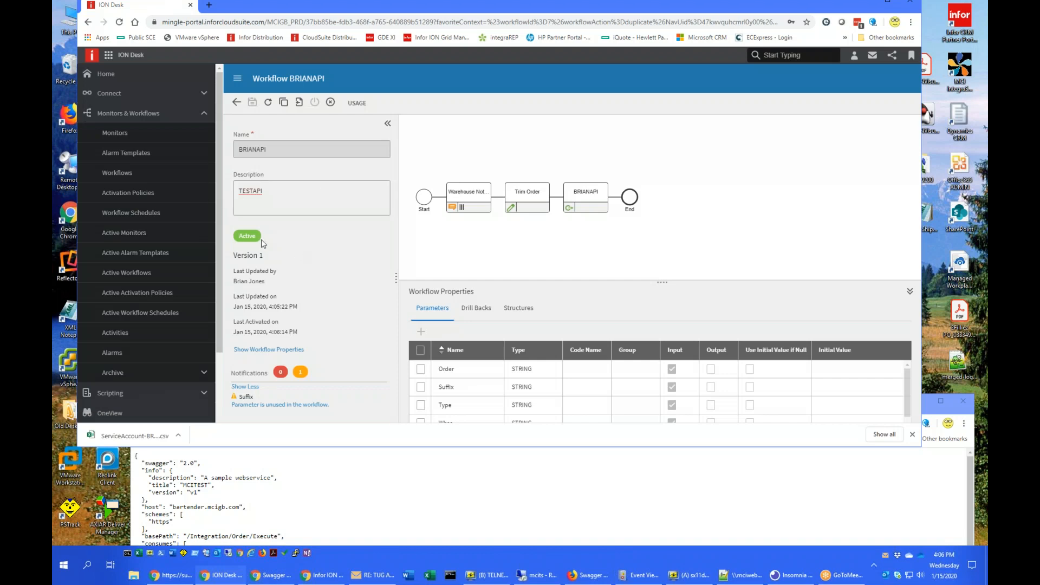
- Deactivate the TESTAPI_ACTIVIATION activation policy and duplicate it
{"action": "left_click", "coordinate": [144, 199]}
{"action": "mouse_move", "coordinate": [482, 201]}
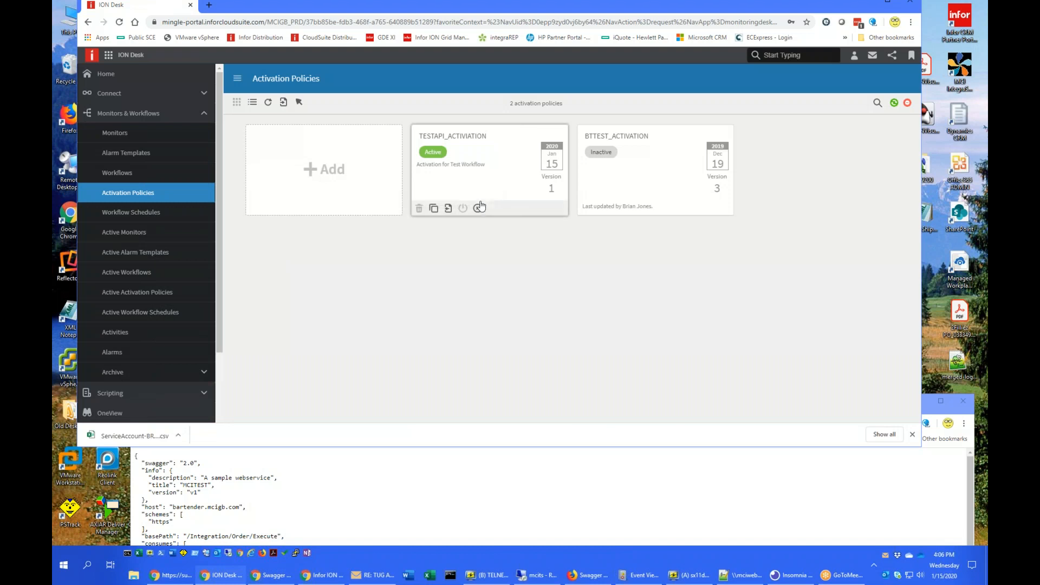
{"action": "left_click", "coordinate": [477, 208]}
{"action": "left_click", "coordinate": [433, 208]}
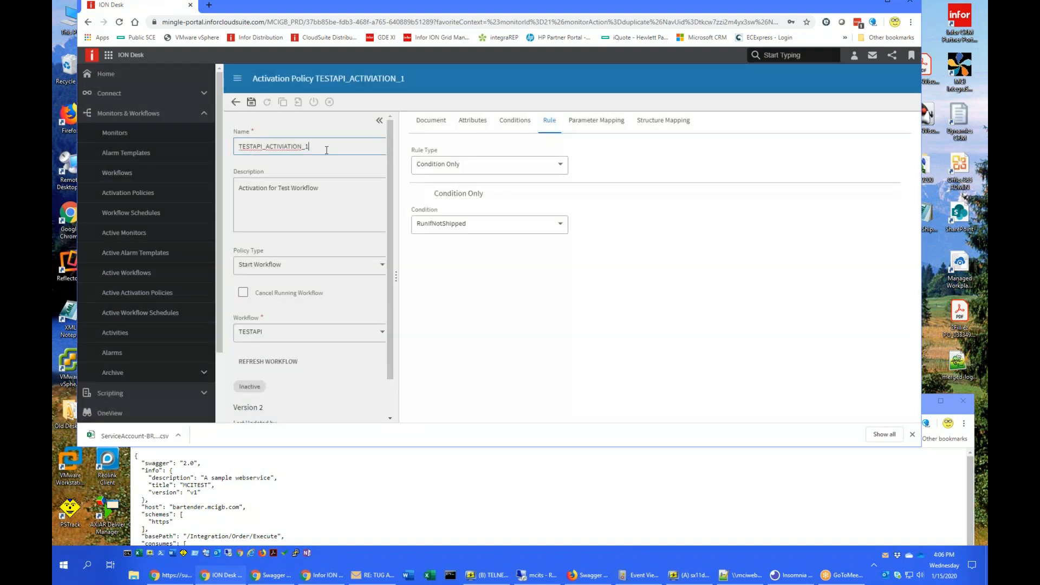
- Name the duplicated activation policy BRIANAPI_ACTIVATION and set the workflow it starts to BRIANAPI
{"action": "left_click_drag", "start_coordinate": [325, 147], "coordinate": [221, 149]}
{"action": "type", "text": "BRI"}
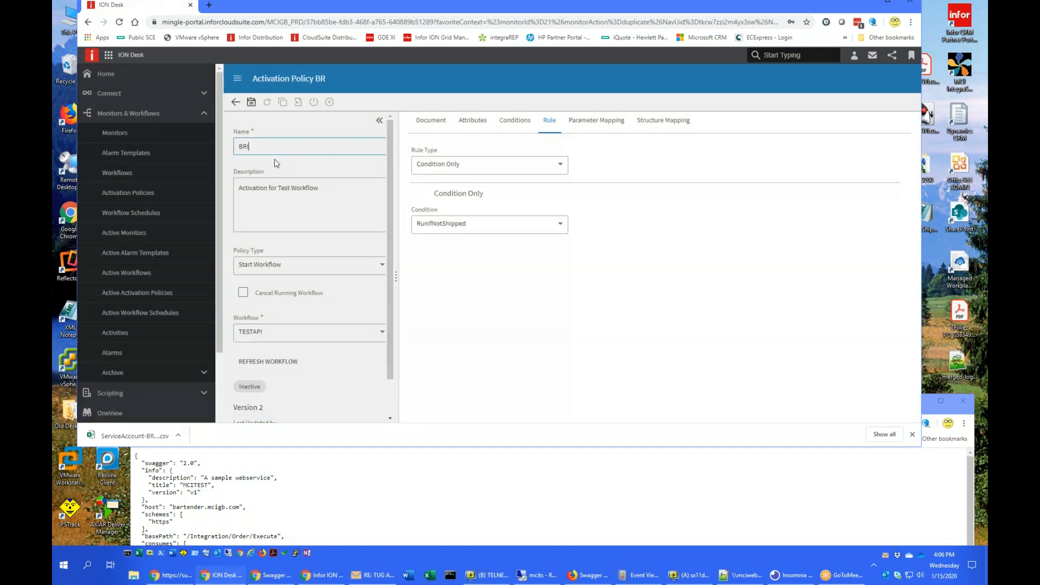
{"action": "type", "text": "ANAPI_ACTIVATION"}
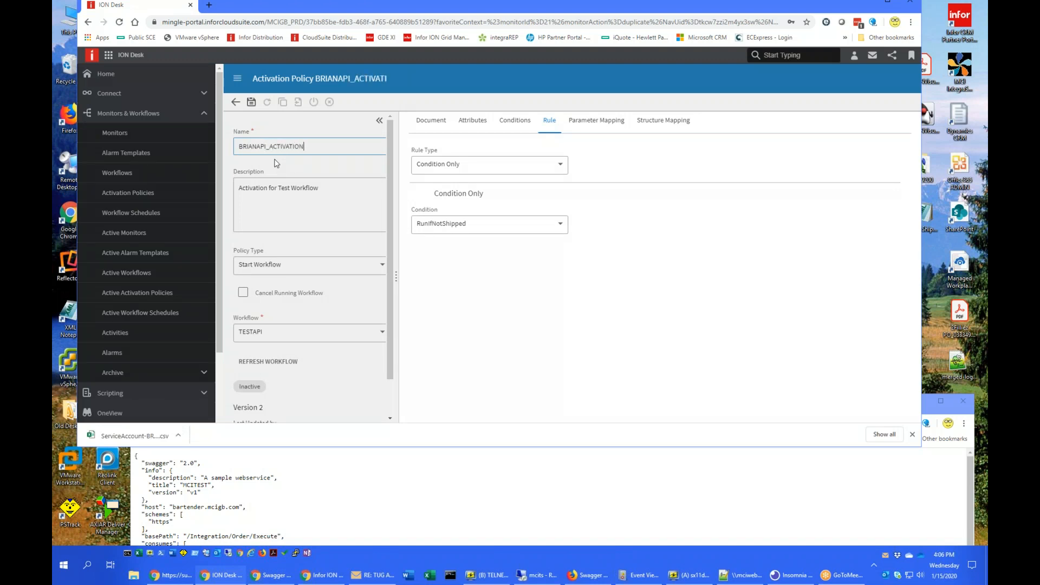
{"action": "left_click", "coordinate": [277, 188]}
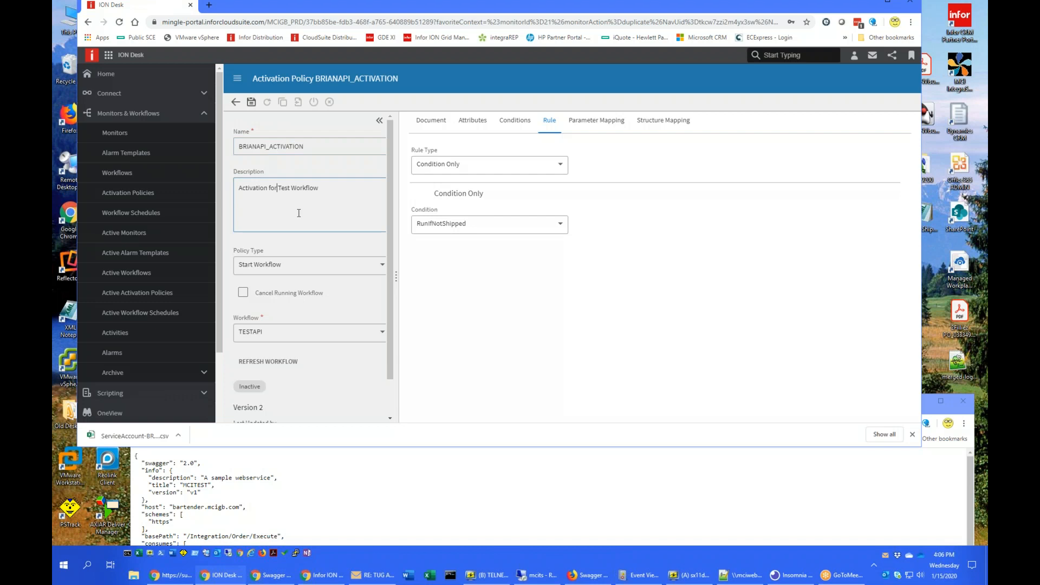
{"action": "left_click", "coordinate": [378, 335]}
{"action": "left_click", "coordinate": [266, 354]}
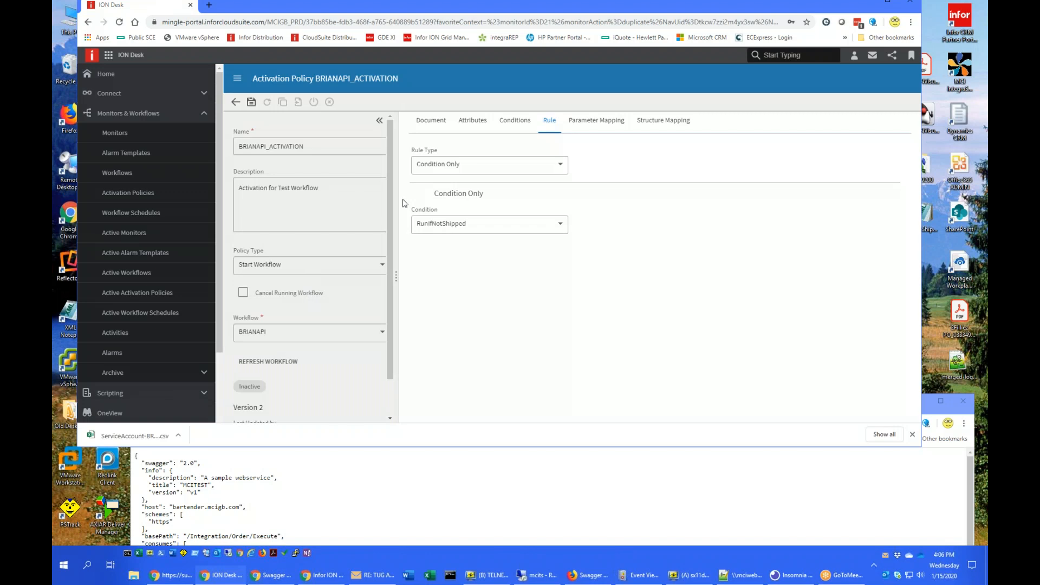
- Review the document, attributes, conditions and rule of the BRIANAPI_ACTIVATION policy
{"action": "left_click", "coordinate": [431, 129]}
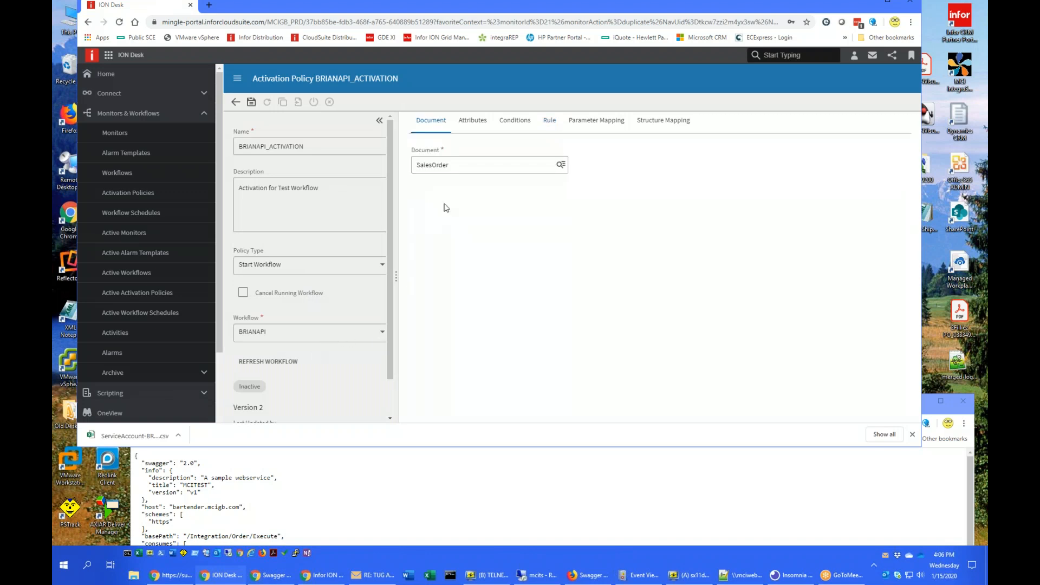
{"action": "left_click", "coordinate": [471, 123]}
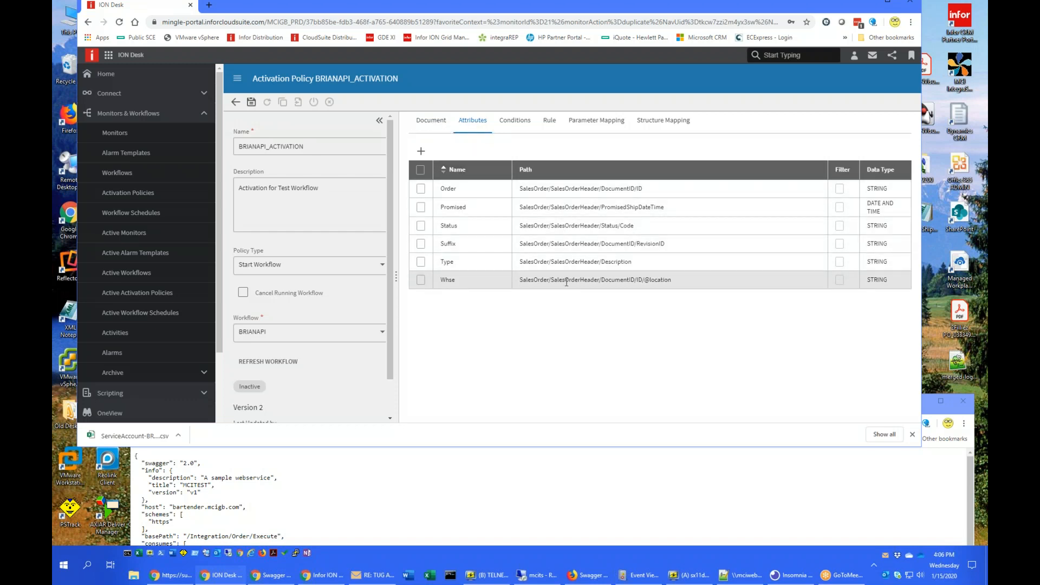
{"action": "left_click", "coordinate": [513, 116]}
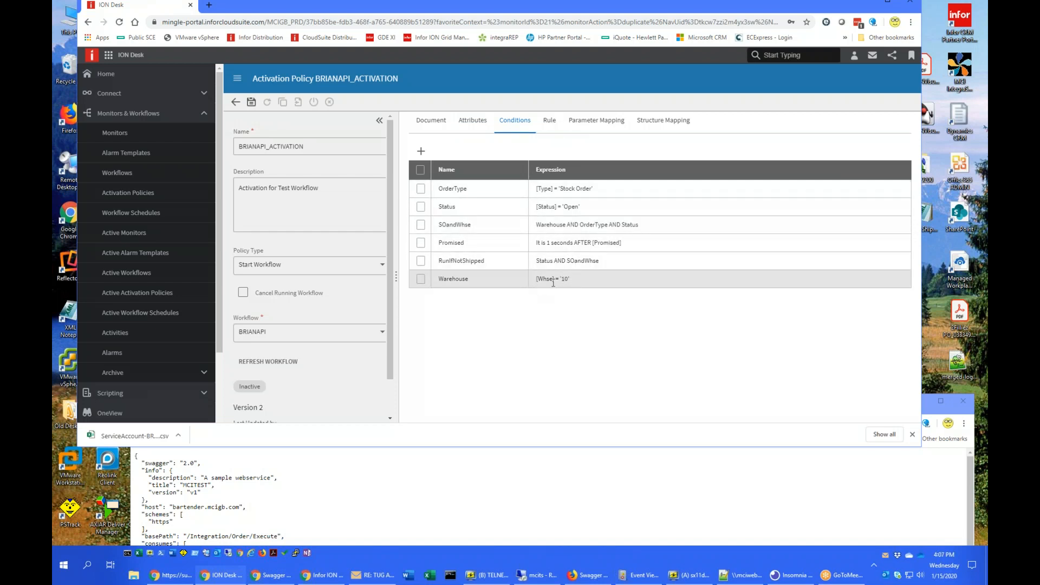
{"action": "left_click", "coordinate": [549, 120]}
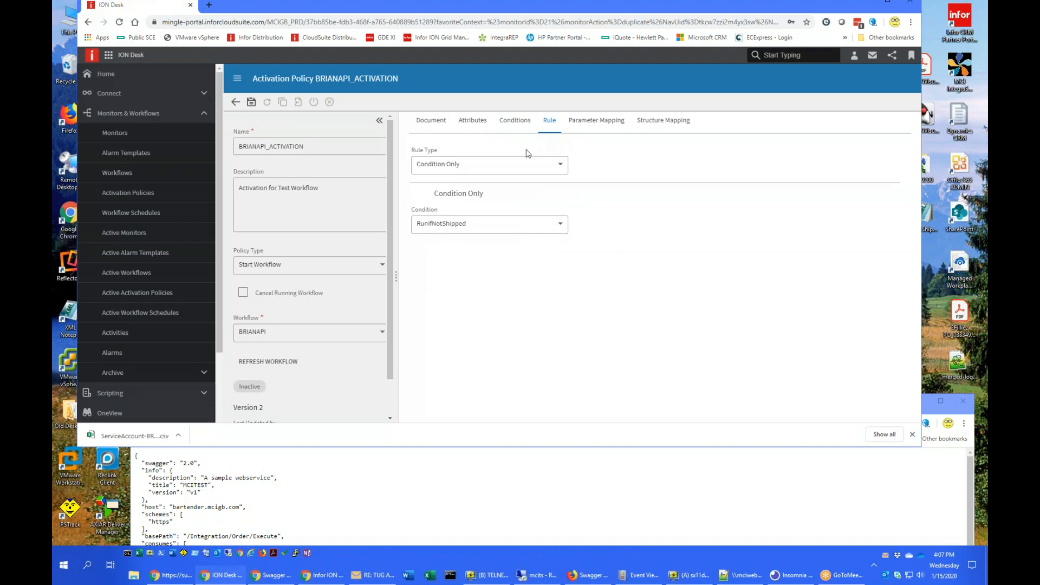
- Map the workflow parameters Order, Suffix, Type and Whse to the input attributes of the same names
{"action": "left_click", "coordinate": [596, 122]}
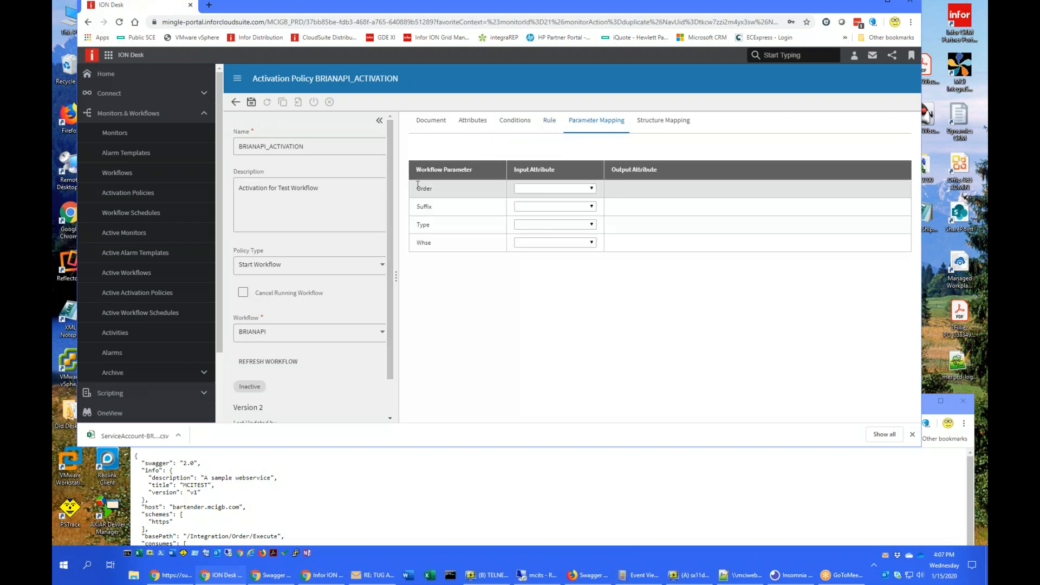
{"action": "left_click", "coordinate": [567, 189]}
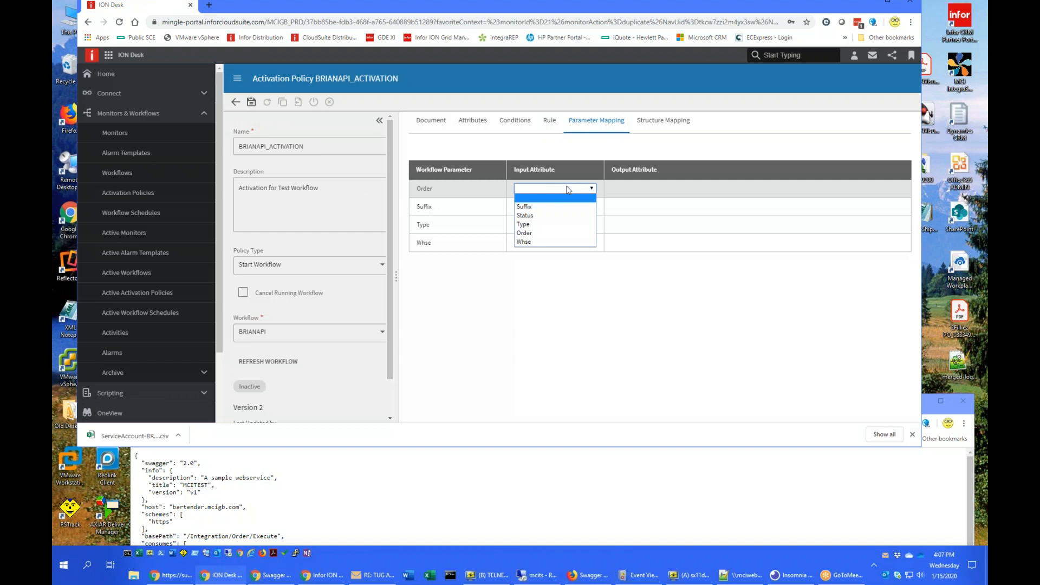
{"action": "left_click", "coordinate": [541, 234]}
{"action": "left_click", "coordinate": [545, 207]}
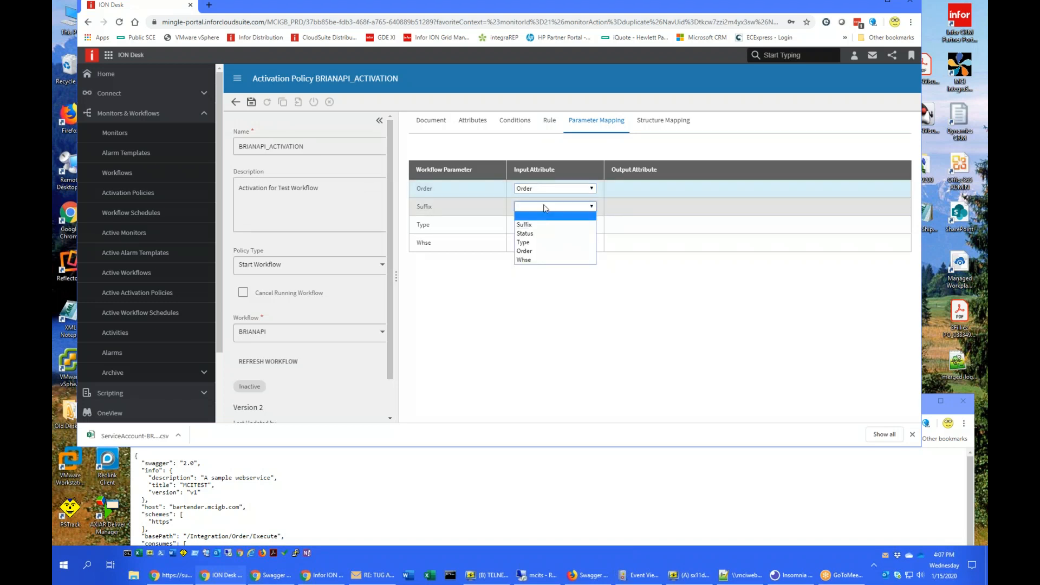
{"action": "left_click", "coordinate": [545, 230]}
{"action": "left_click", "coordinate": [545, 226]}
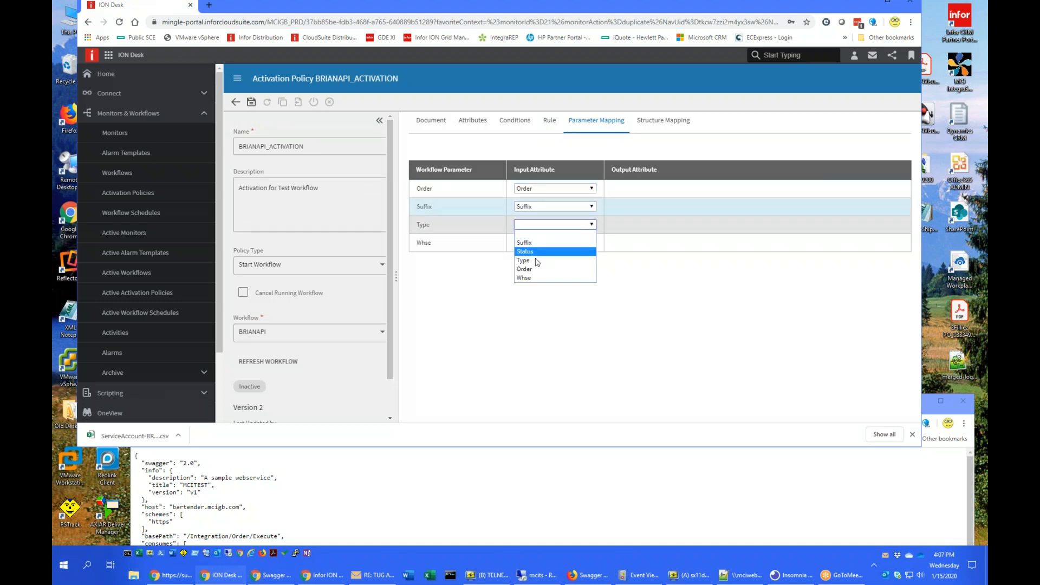
{"action": "left_click", "coordinate": [542, 260]}
{"action": "left_click", "coordinate": [541, 245]}
{"action": "left_click", "coordinate": [531, 296]}
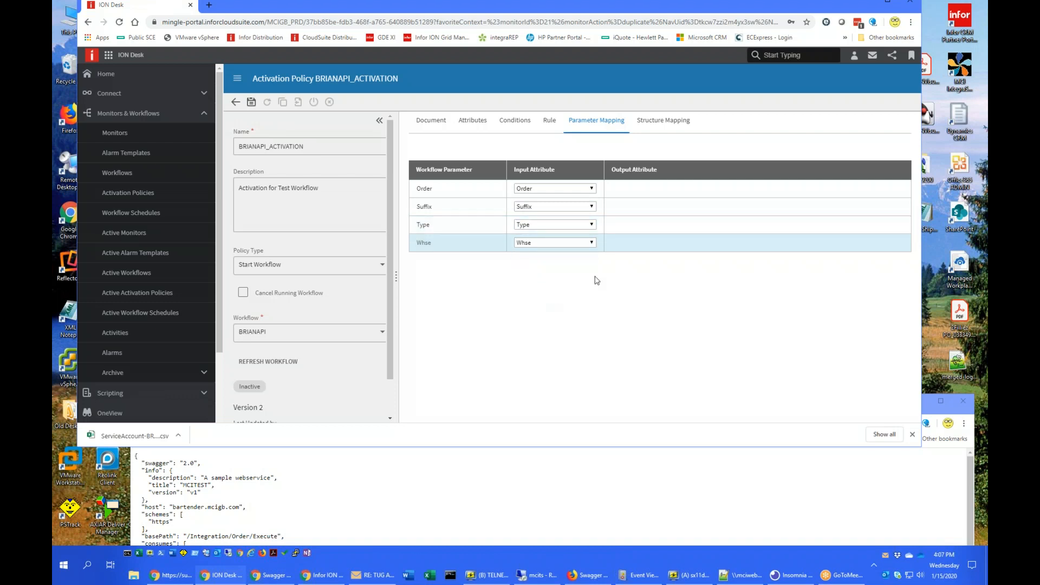
- Save the BRIANAPI_ACTIVATION policy and activate it from the activation policies overview
{"action": "left_click", "coordinate": [251, 103]}
{"action": "left_click", "coordinate": [145, 194]}
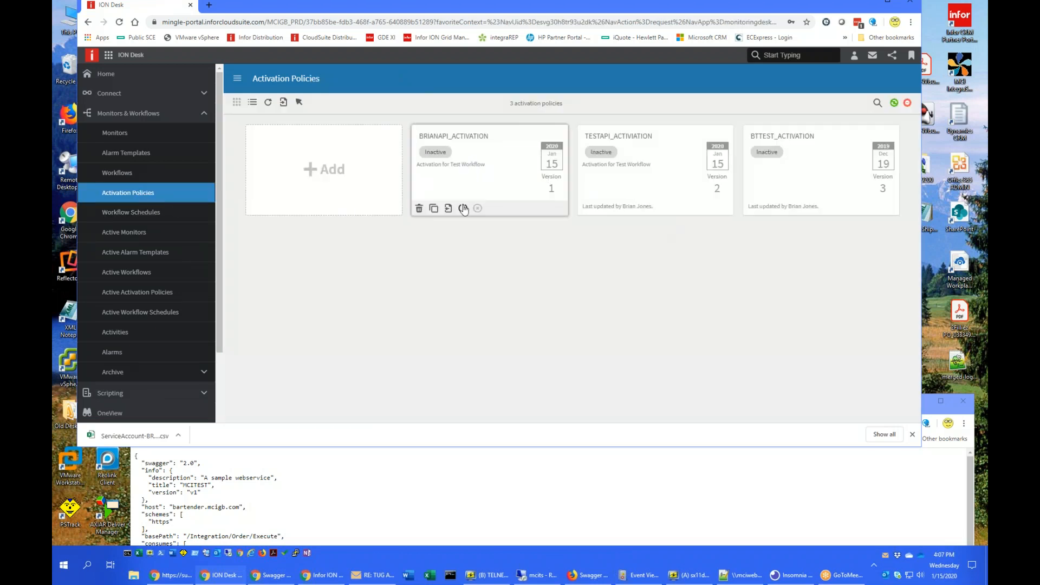
{"action": "left_click", "coordinate": [480, 170]}
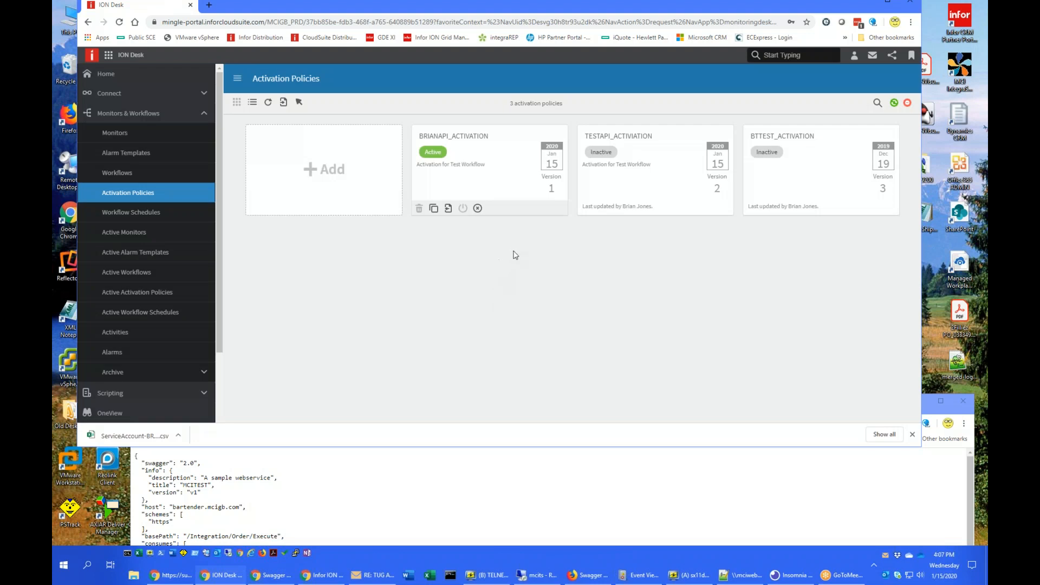
{"action": "left_click", "coordinate": [465, 169]}
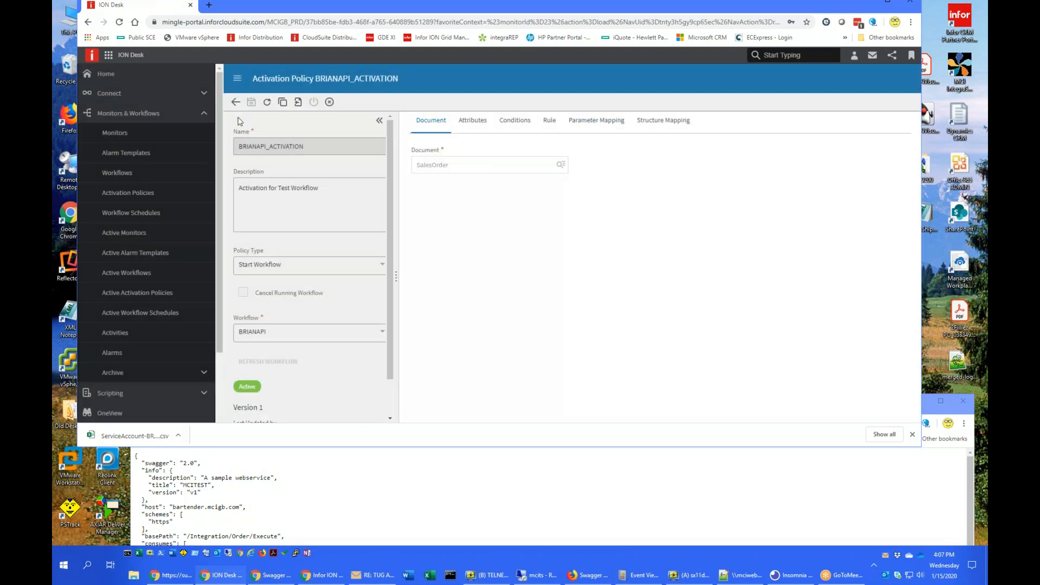
{"action": "left_click", "coordinate": [133, 195]}
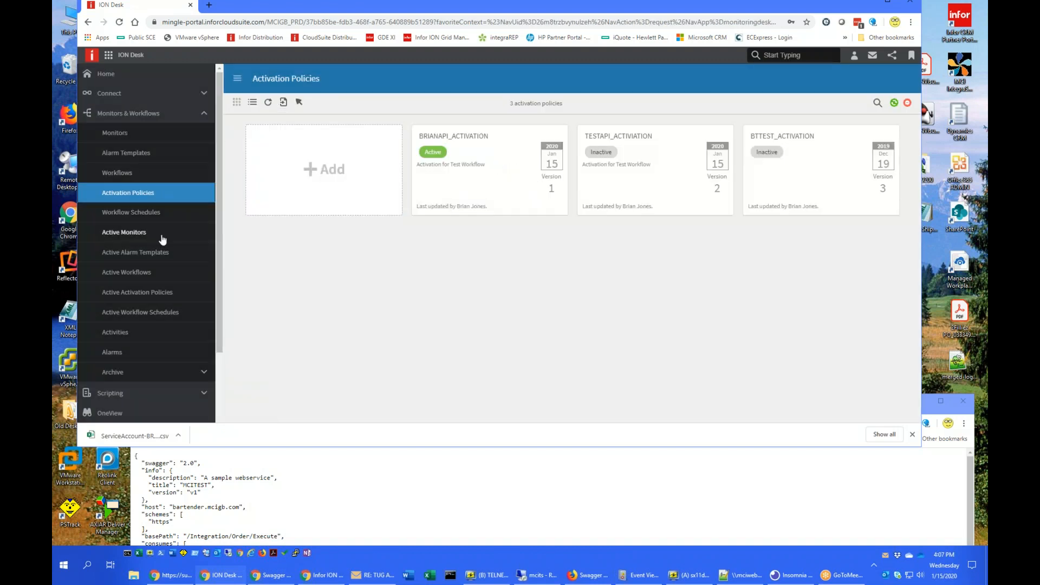
- Deactivate the TESTAPI and BTTEST1 workflows, leaving BRIANAPI active
{"action": "left_click", "coordinate": [140, 215]}
{"action": "left_click", "coordinate": [128, 172]}
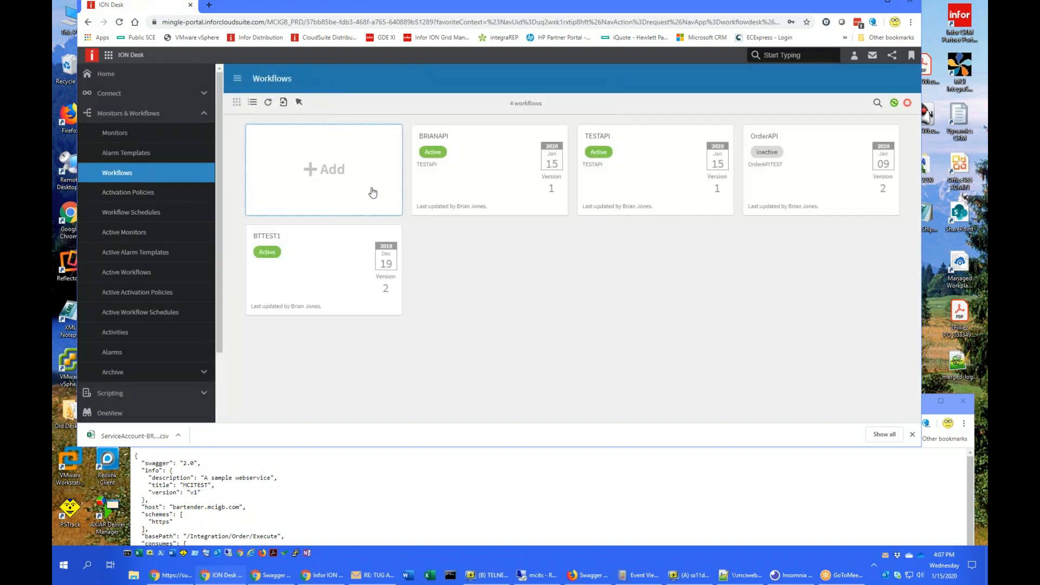
{"action": "mouse_move", "coordinate": [495, 165]}
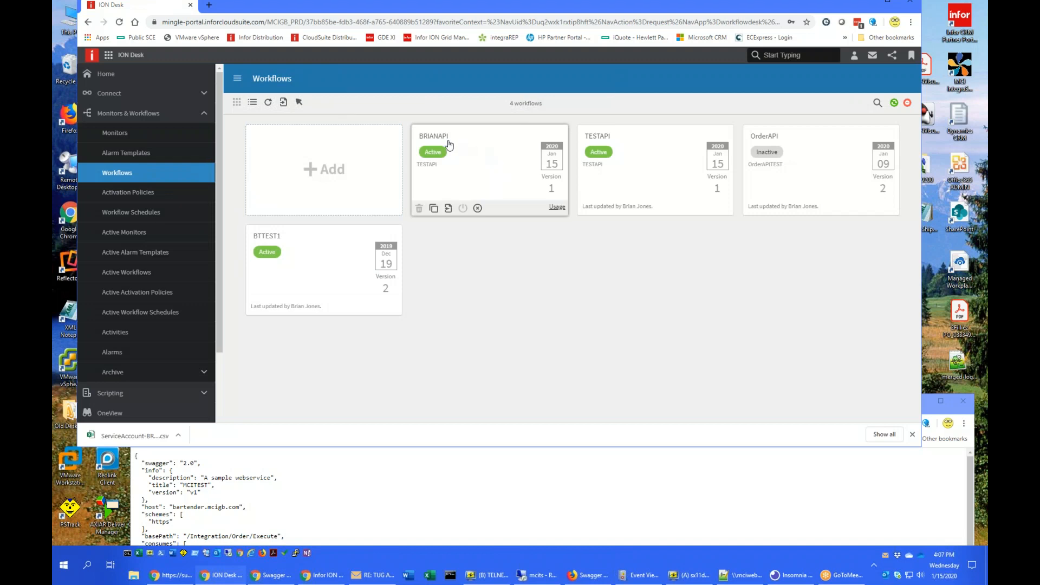
{"action": "left_click", "coordinate": [642, 210]}
{"action": "mouse_move", "coordinate": [360, 307]}
{"action": "left_click", "coordinate": [312, 308]}
{"action": "mouse_move", "coordinate": [471, 170]}
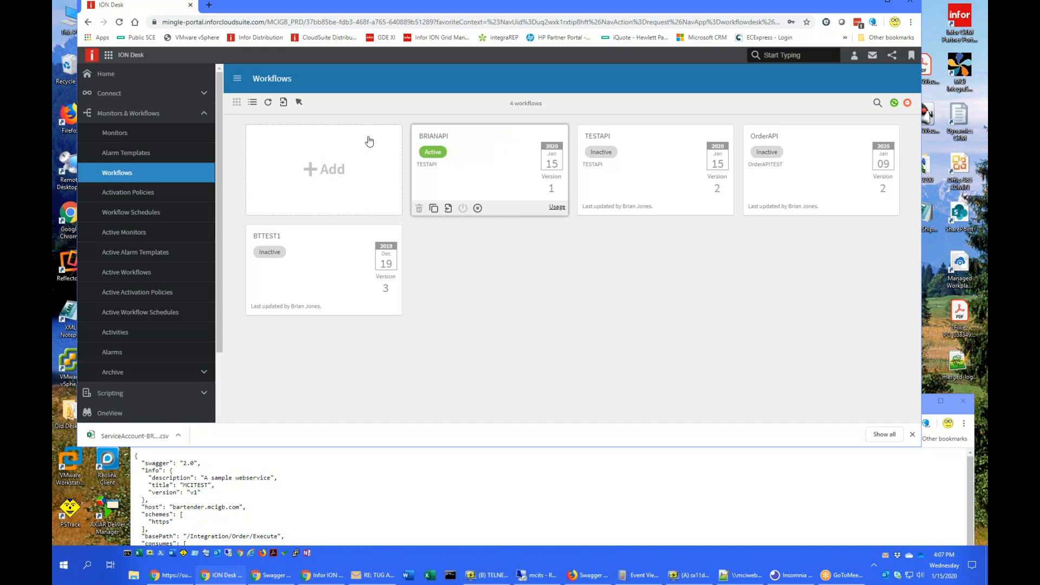
- Switch to CloudSuite Distribution's Order Entry and arrange the windows to show the bartender remote desktop with its ML2251 print queue alongside
{"action": "left_click", "coordinate": [108, 55]}
{"action": "left_click", "coordinate": [173, 103]}
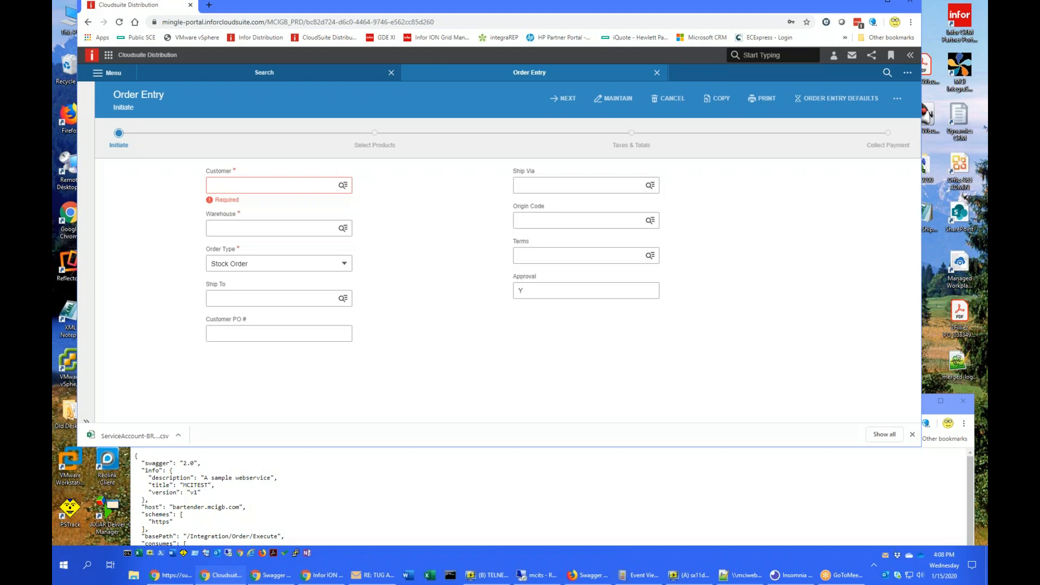
{"action": "left_click_drag", "start_coordinate": [987, 34], "coordinate": [689, 40]}
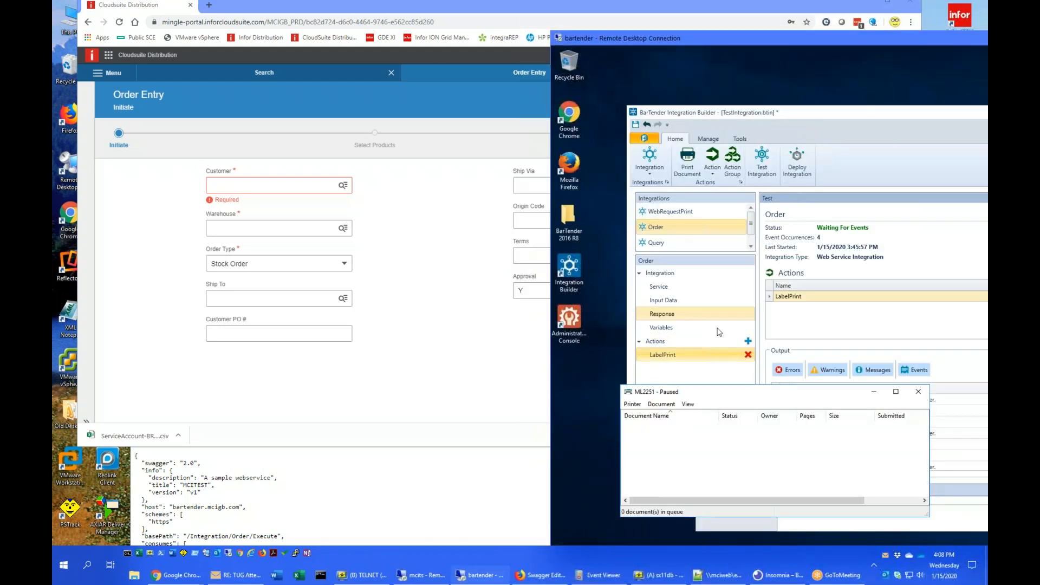
{"action": "left_click", "coordinate": [469, 398]}
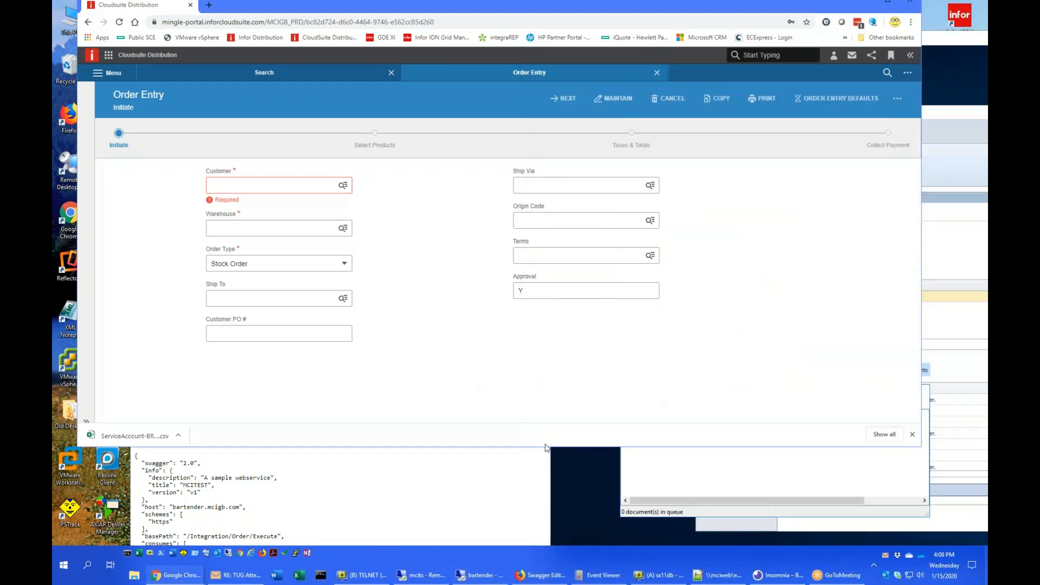
{"action": "left_click_drag", "start_coordinate": [543, 447], "coordinate": [539, 384]}
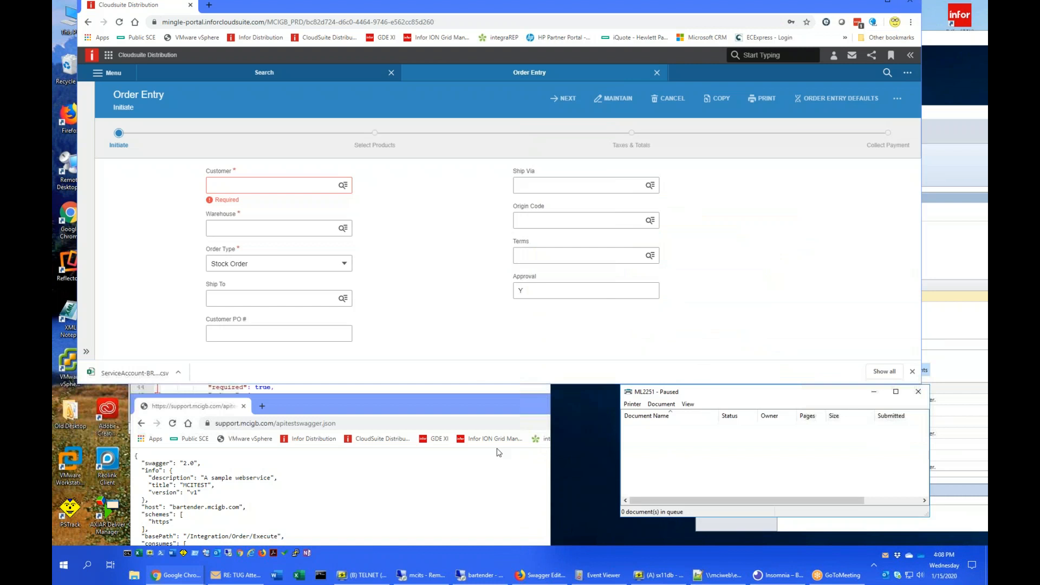
{"action": "left_click", "coordinate": [651, 404]}
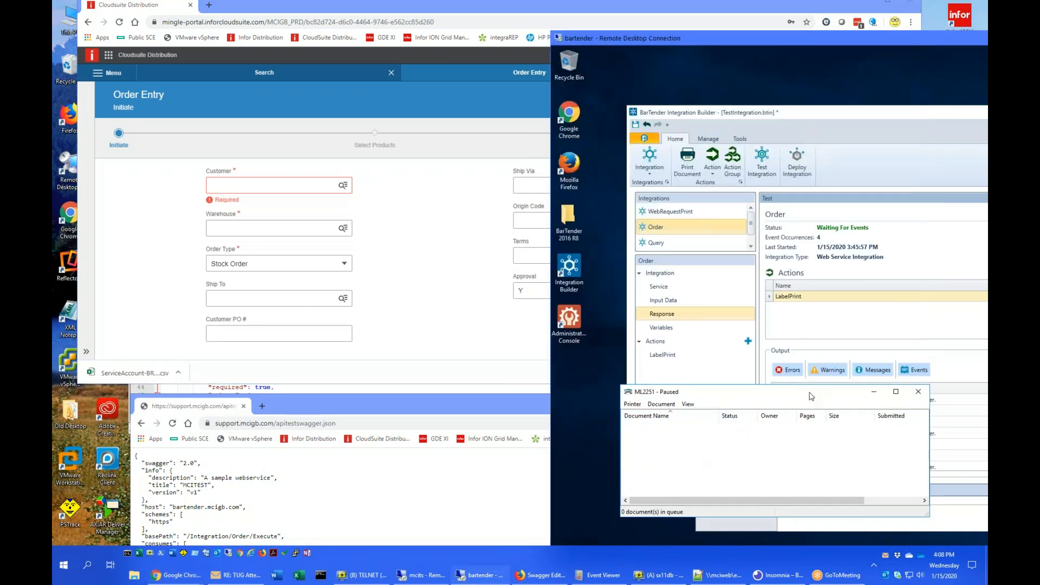
{"action": "left_click_drag", "start_coordinate": [834, 395], "coordinate": [790, 241]}
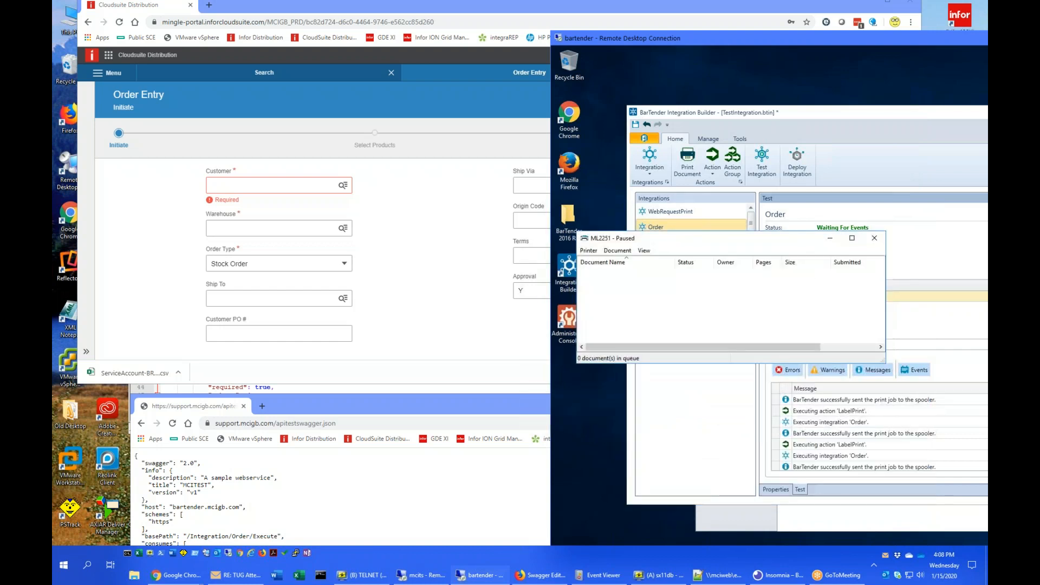
- Stop and restart the Order integration test in BarTender Integration Builder, and reposition the remote desktop and ML2251 queue beside the order form
{"action": "double_click", "coordinate": [807, 39]}
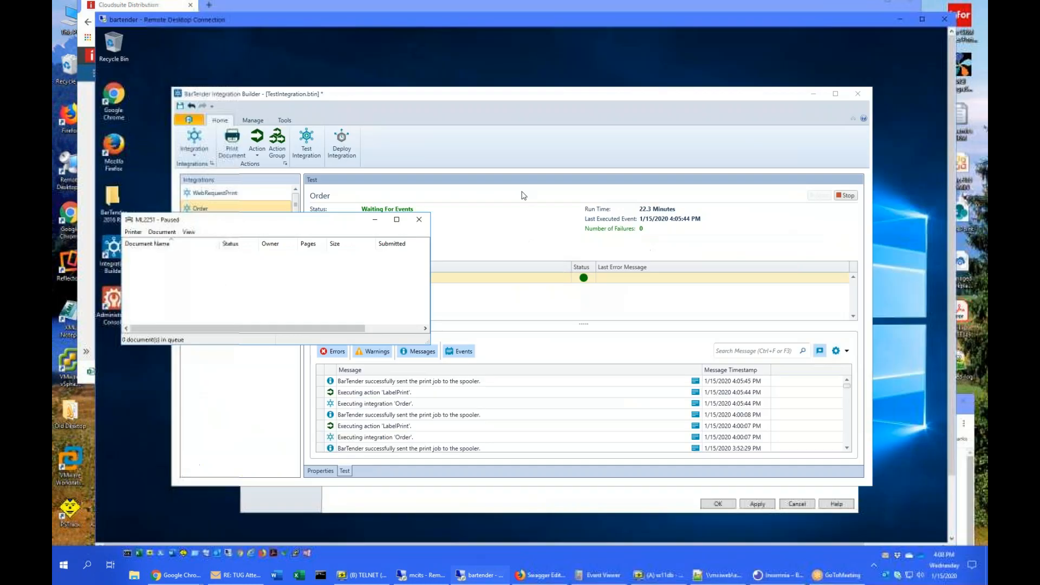
{"action": "left_click", "coordinate": [848, 196]}
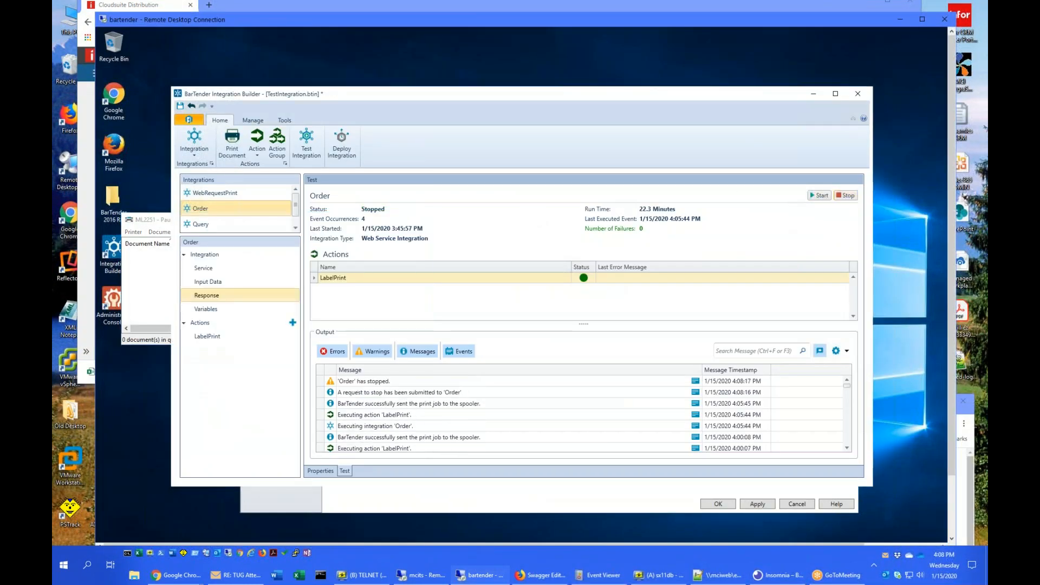
{"action": "left_click", "coordinate": [818, 196]}
{"action": "left_click_drag", "start_coordinate": [209, 220], "coordinate": [223, 385]}
{"action": "left_click_drag", "start_coordinate": [337, 22], "coordinate": [862, 49]}
- Start a stock order for customer Adm Cocoa and proceed to product selection
{"action": "left_click", "coordinate": [246, 189]}
{"action": "type", "text": "1"}
{"action": "left_click", "coordinate": [248, 204]}
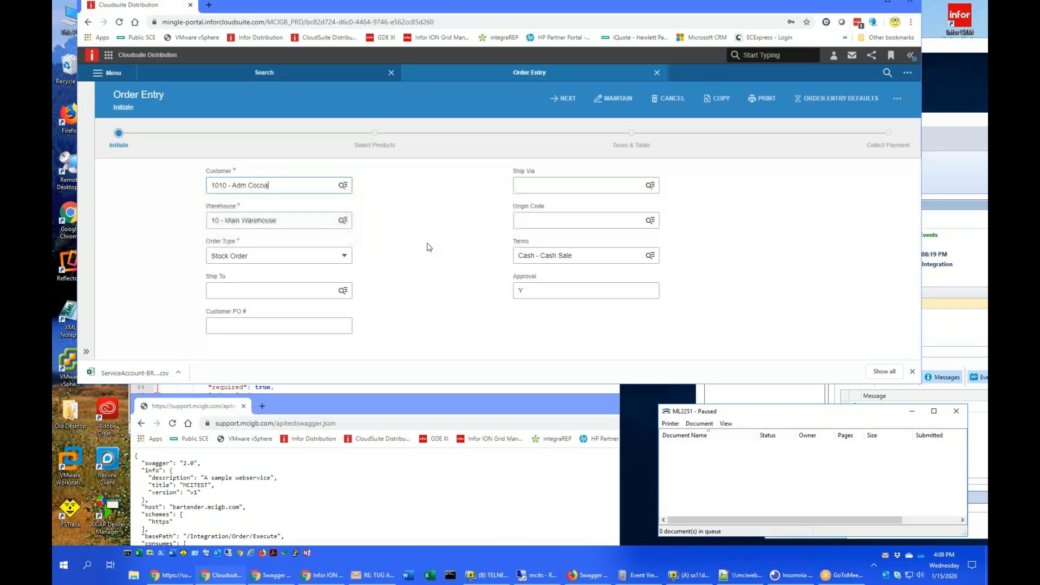
{"action": "left_click", "coordinate": [566, 99]}
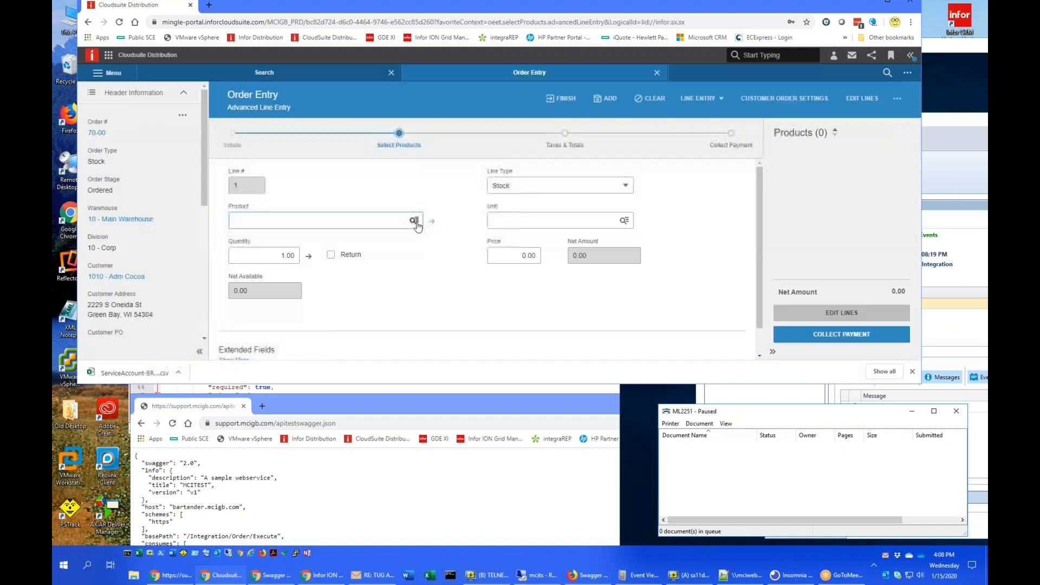
- Look up product FMHT51305, the high velocity FATMAX hammer, add a quantity of 1 as the order line, and finish the order
{"action": "left_click", "coordinate": [414, 222]}
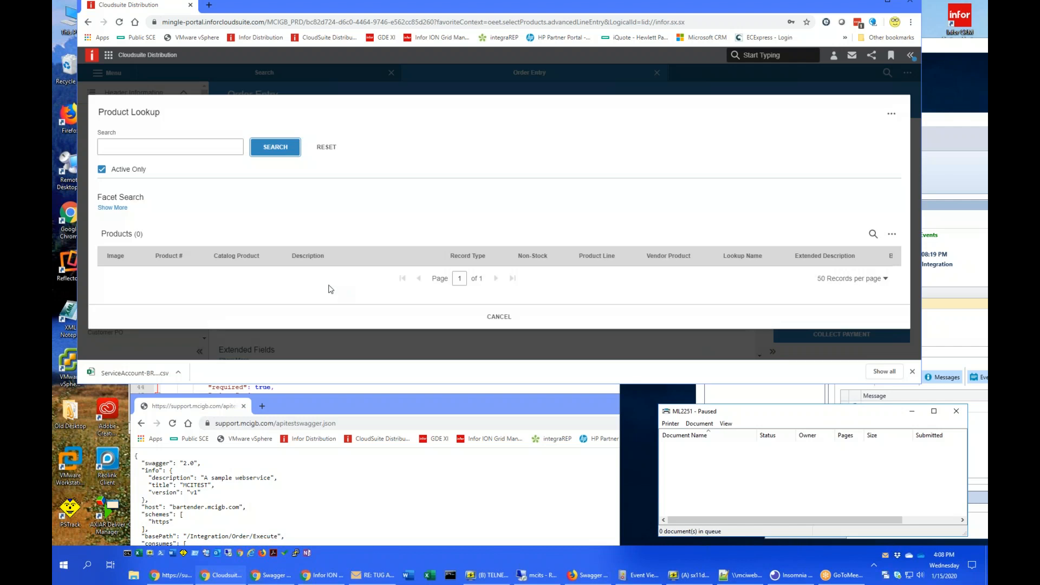
{"action": "left_click", "coordinate": [267, 153]}
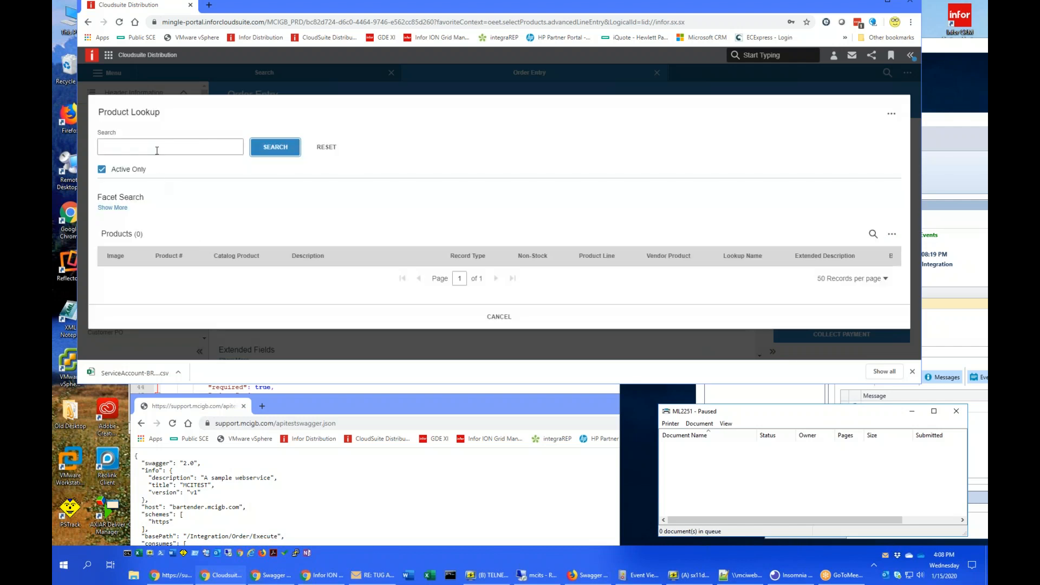
{"action": "left_click", "coordinate": [157, 151]}
{"action": "key", "text": "Return"}
{"action": "left_click", "coordinate": [499, 317]}
{"action": "left_click", "coordinate": [342, 216]}
{"action": "left_click", "coordinate": [343, 257]}
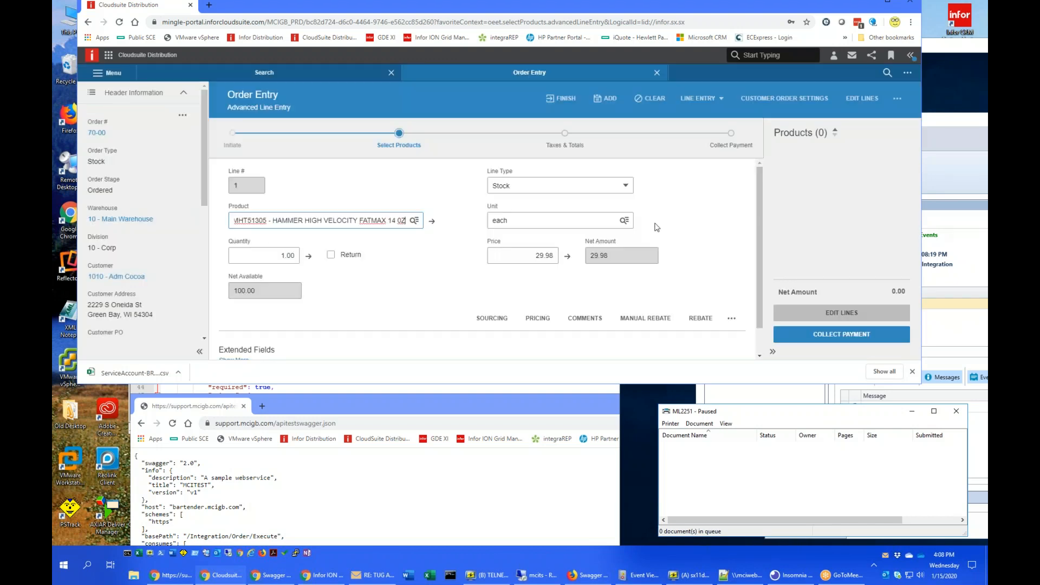
{"action": "left_click", "coordinate": [608, 101]}
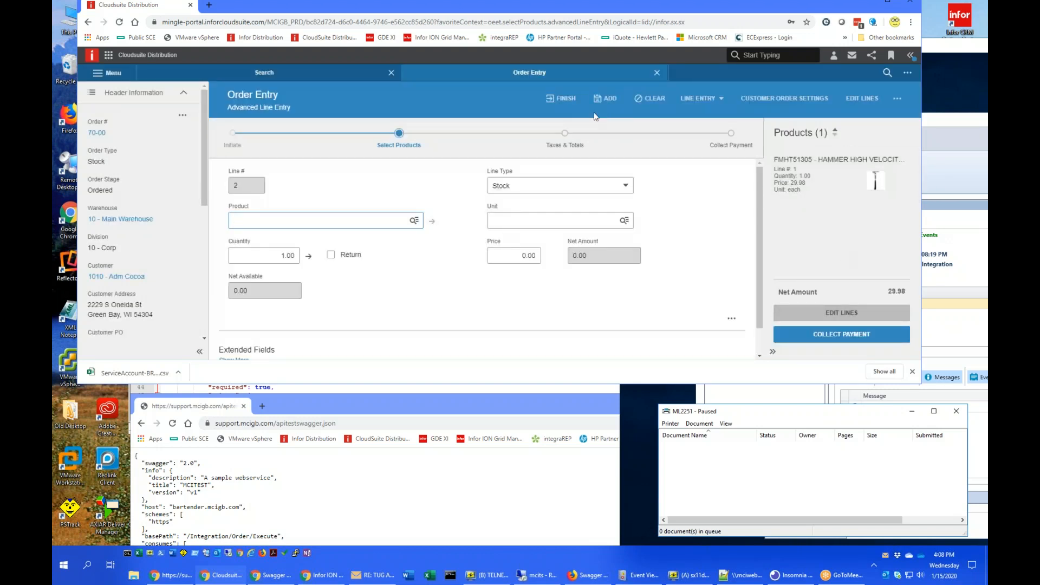
{"action": "left_click", "coordinate": [562, 99]}
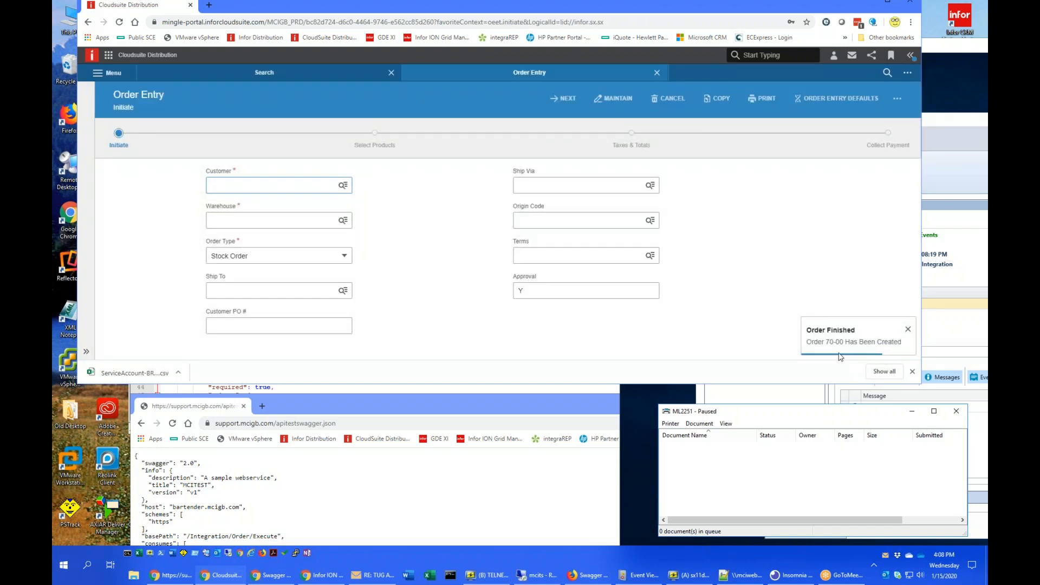
- Check the ML2251 print queue, switch to ION Desk, and open the list of active workflows
{"action": "left_click", "coordinate": [754, 465]}
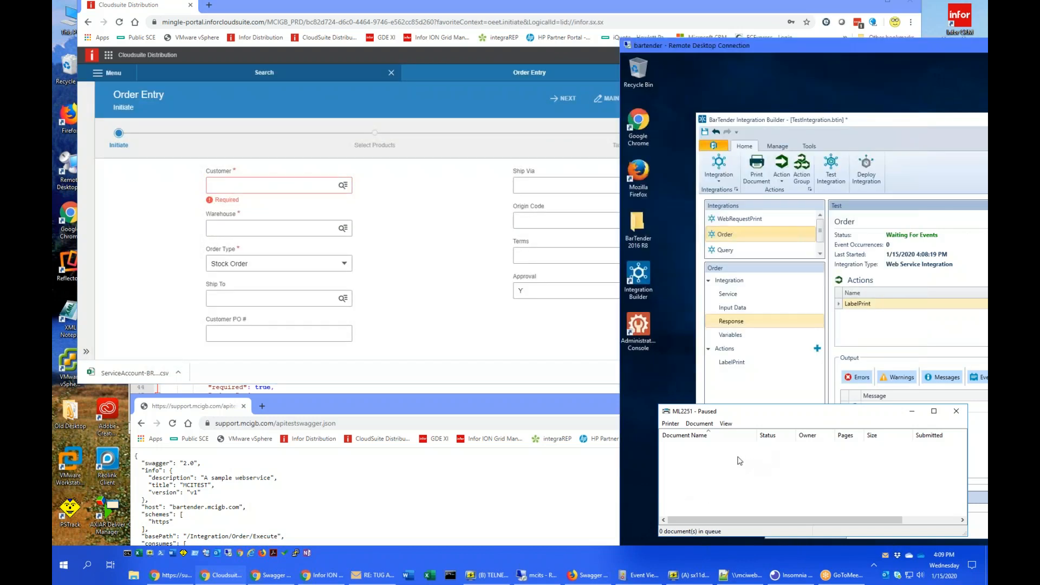
{"action": "left_click", "coordinate": [432, 304]}
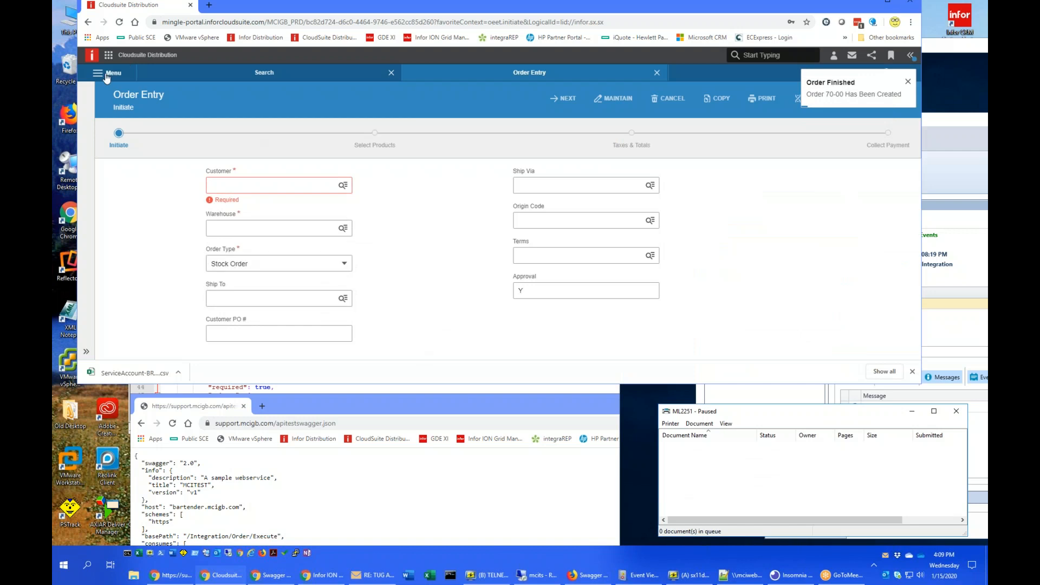
{"action": "left_click", "coordinate": [108, 55]}
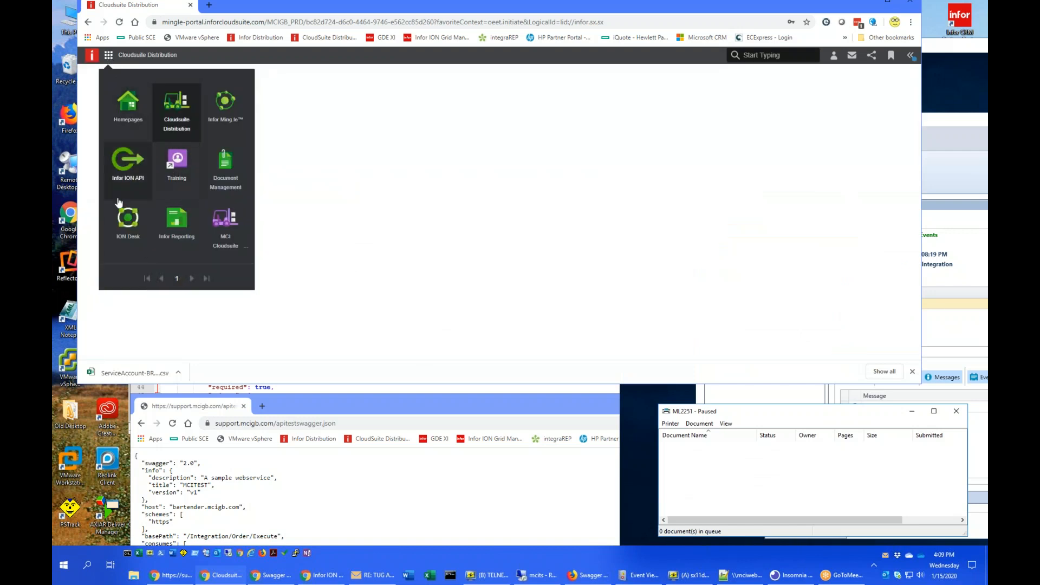
{"action": "left_click", "coordinate": [130, 215]}
{"action": "scroll", "coordinate": [163, 246], "scroll_direction": "down", "scroll_amount": 1}
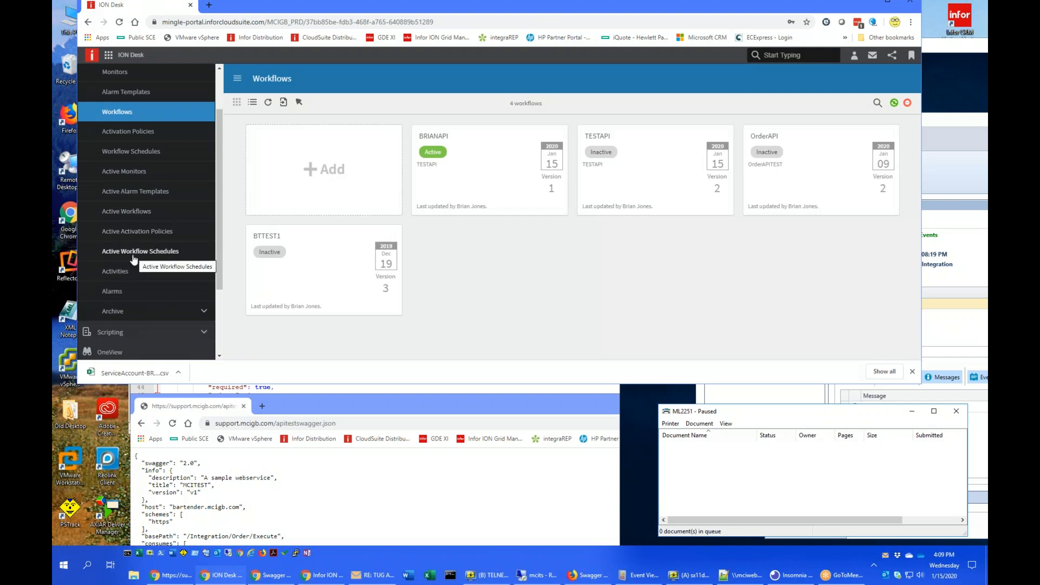
{"action": "left_click", "coordinate": [134, 214]}
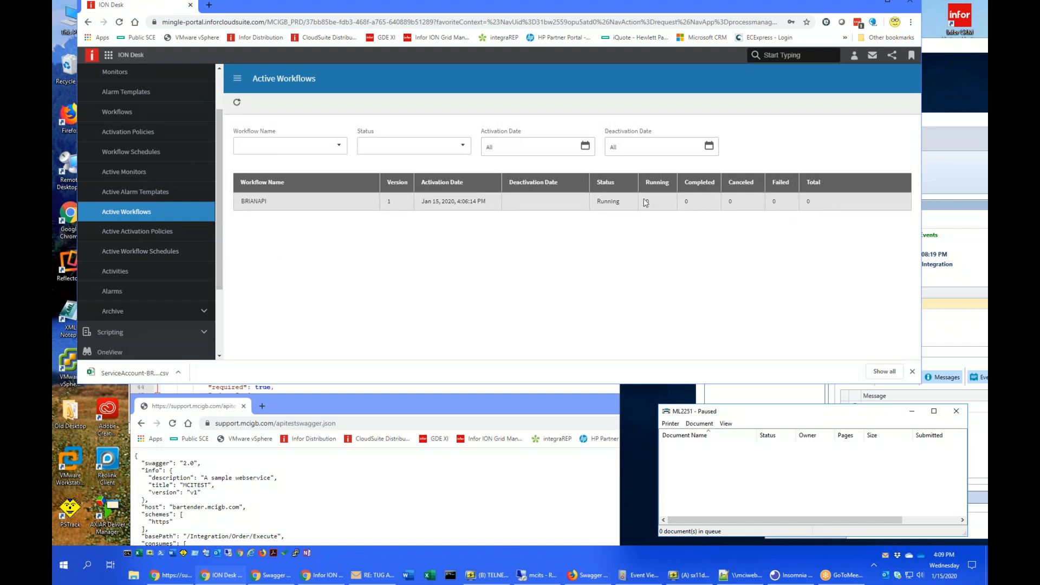
- Refresh the active workflows list repeatedly to monitor the execution counts of the BRIANAPI workflow
{"action": "left_click", "coordinate": [236, 102]}
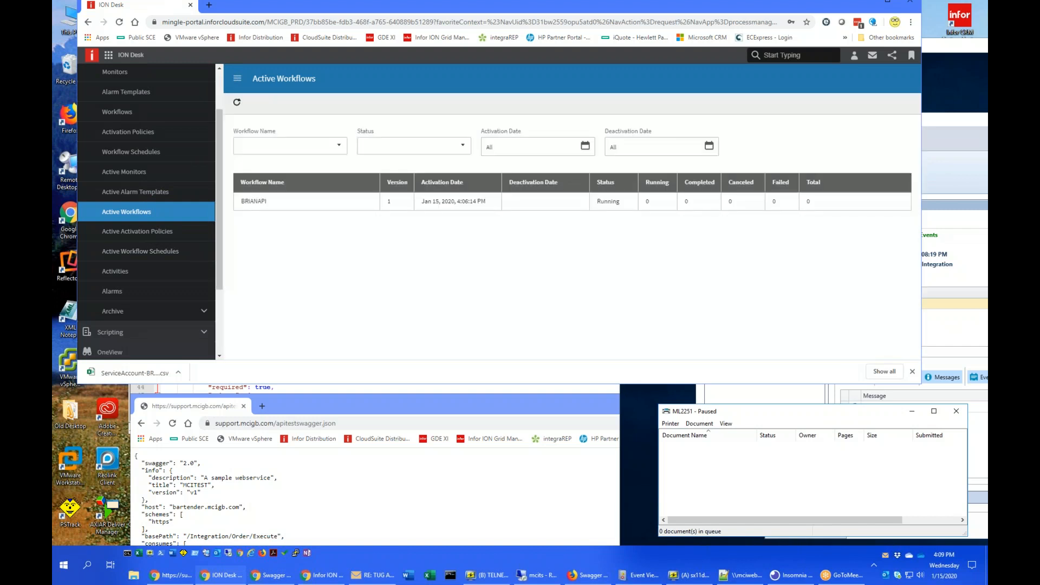
{"action": "left_click", "coordinate": [237, 102]}
{"action": "left_click", "coordinate": [237, 101]}
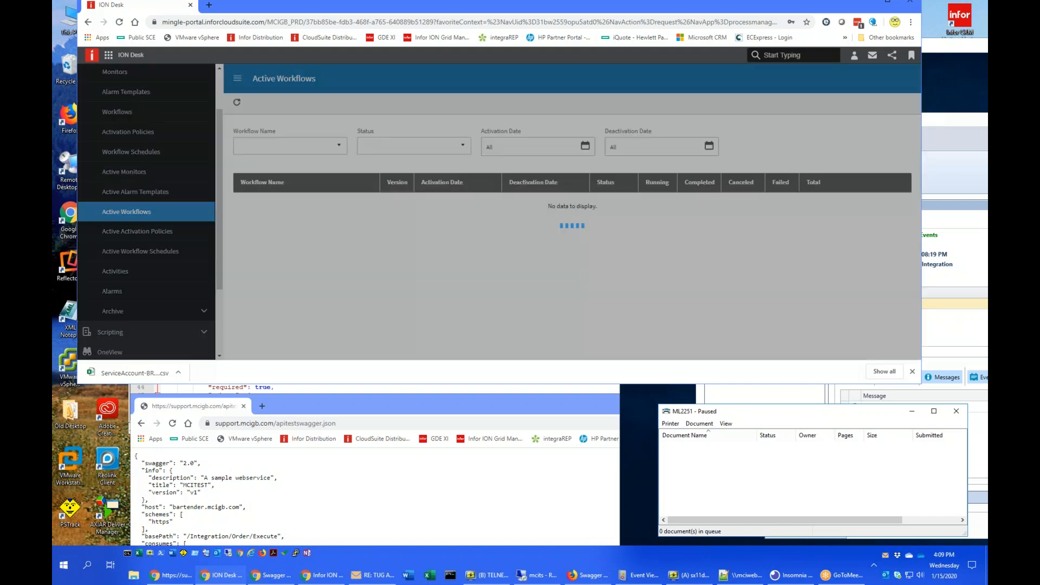
{"action": "left_click", "coordinate": [237, 102]}
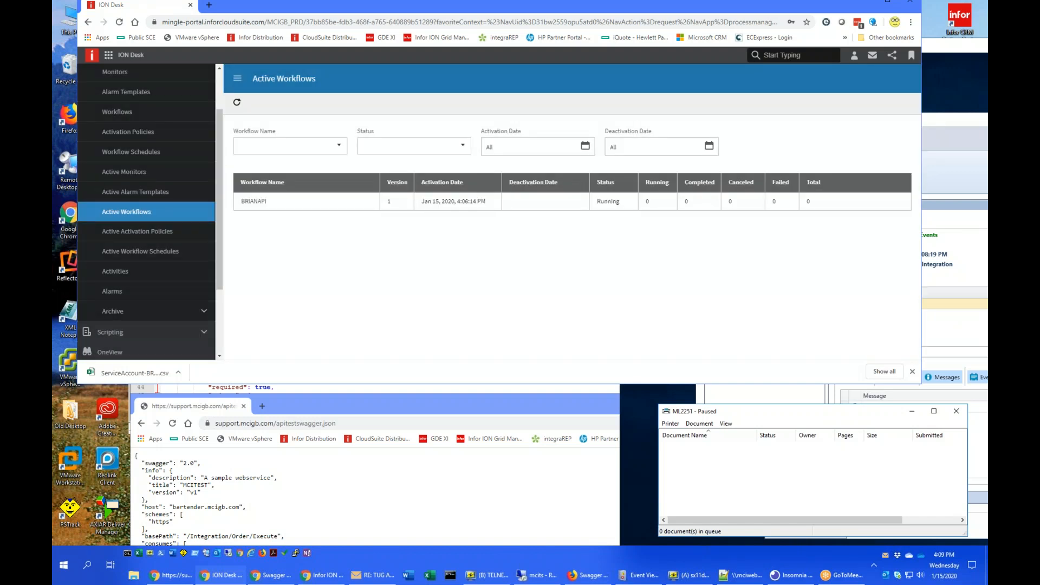
{"action": "left_click", "coordinate": [237, 101]}
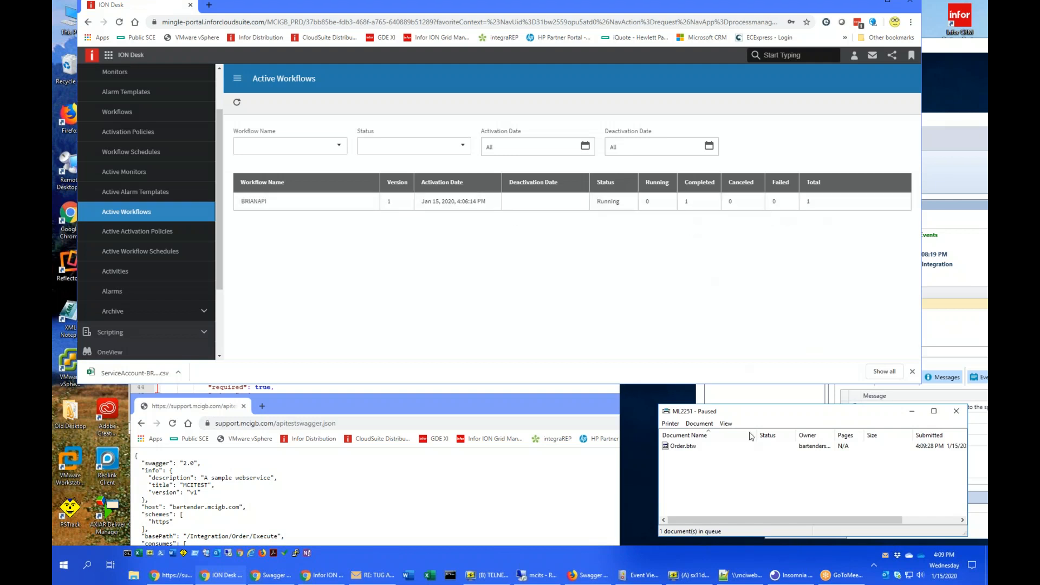
- Resume printing on the paused ML2251 printer to release the queued Order.btw label, and return to ION Desk's active workflows
{"action": "left_click", "coordinate": [677, 458]}
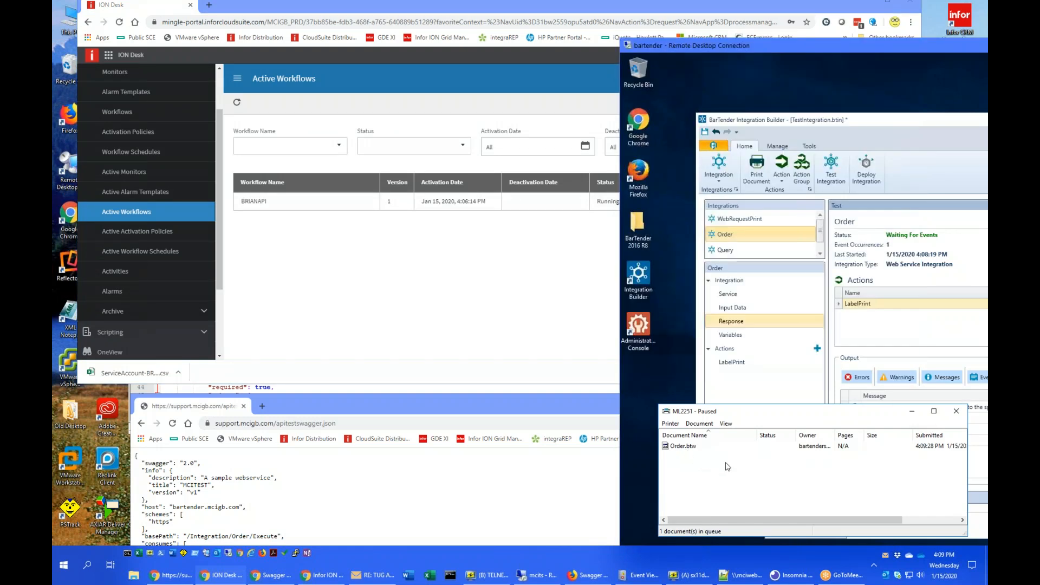
{"action": "left_click", "coordinate": [671, 424]}
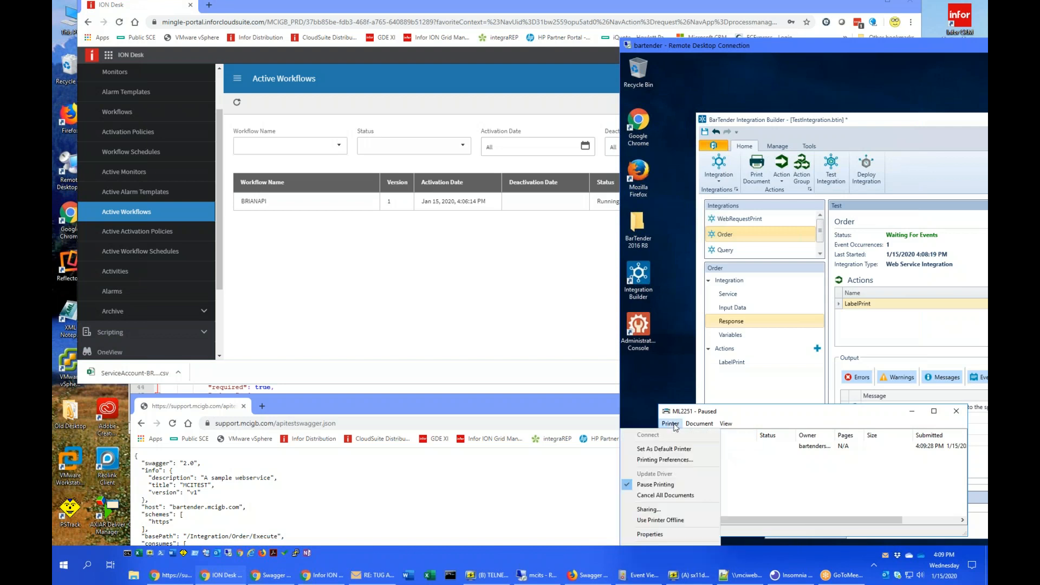
{"action": "left_click", "coordinate": [677, 484]}
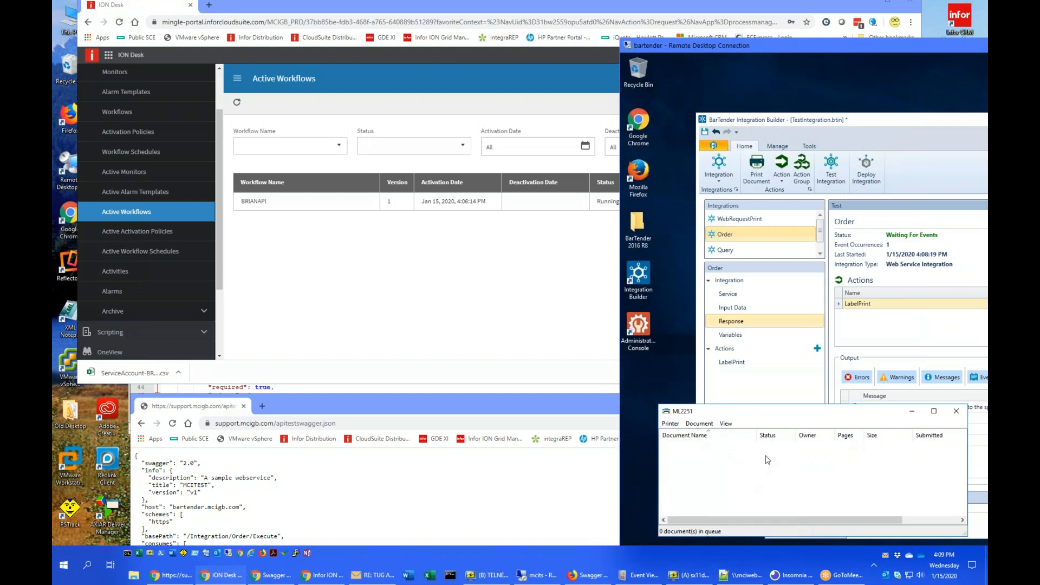
{"action": "left_click", "coordinate": [495, 348]}
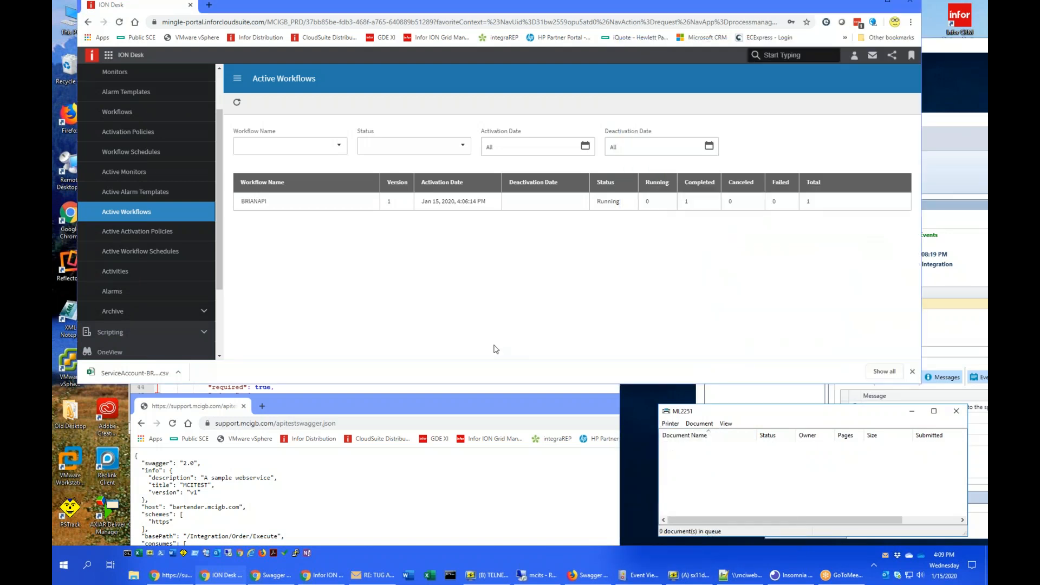